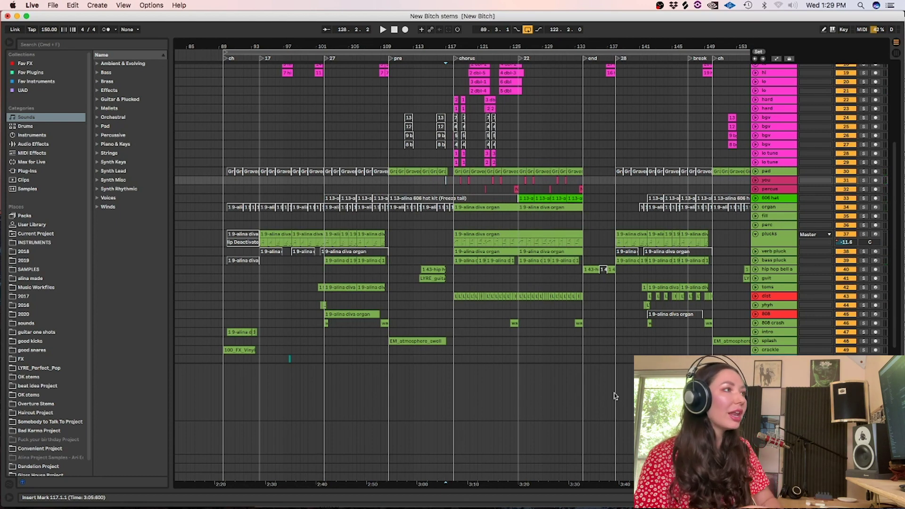
Play the arrangement from the ch marker at bar 89
{"action": "left_click", "coordinate": [224, 225]}
{"action": "key", "text": "plus"}
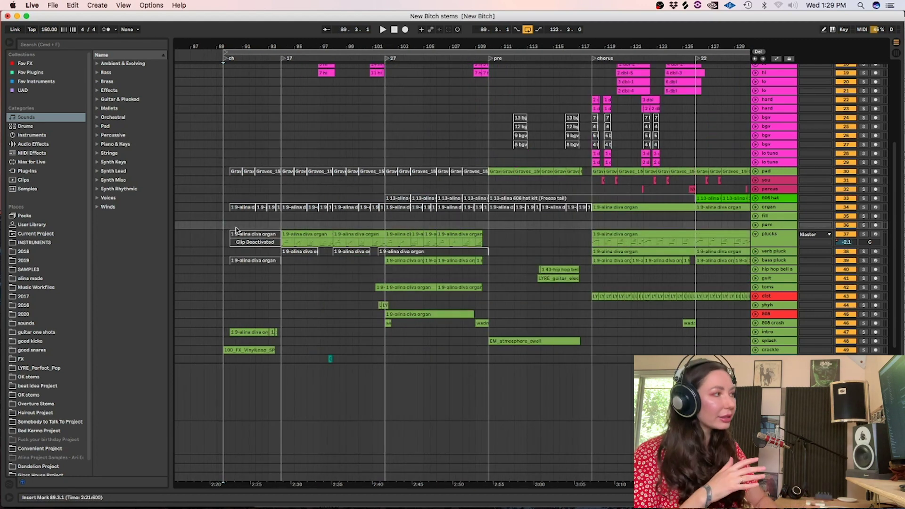
{"action": "key", "text": "space"}
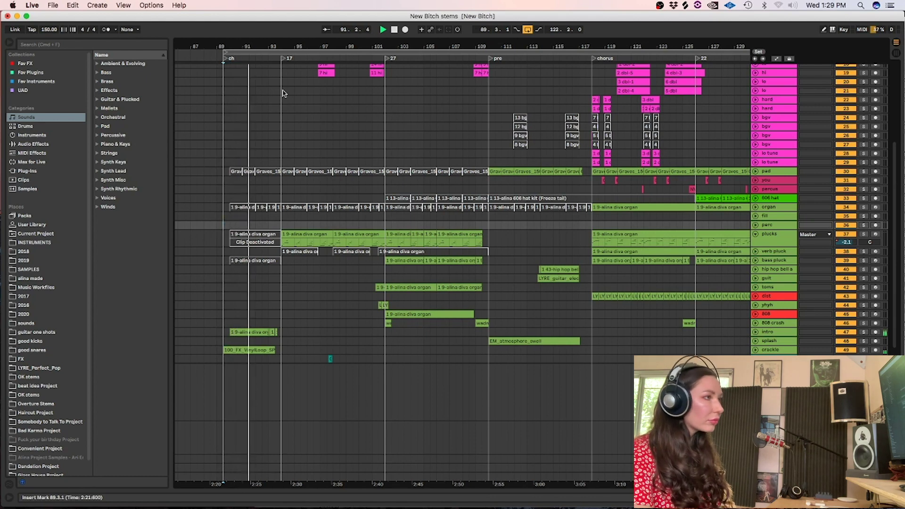
Unfold the crackle track, set the start point at its vinyl loop, and audition the track in solo
{"action": "scroll", "coordinate": [800, 269], "scroll_direction": "down", "scroll_amount": 5}
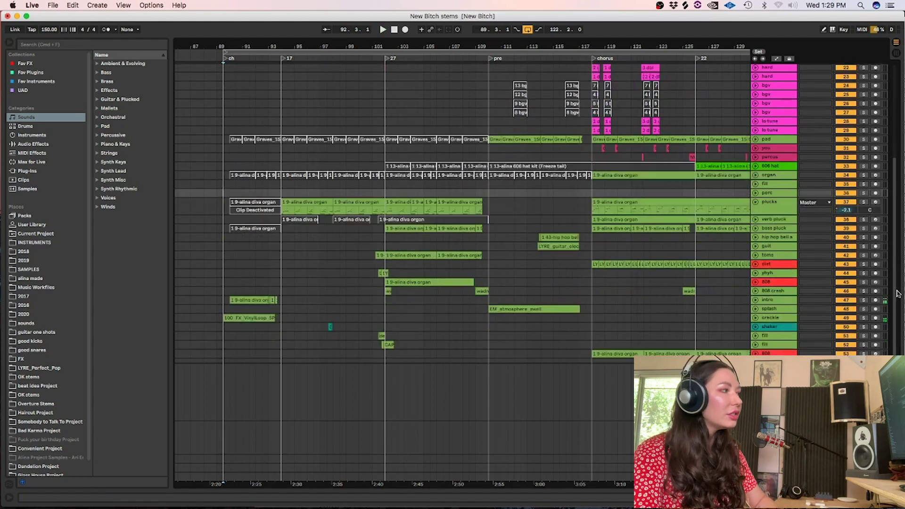
{"action": "left_click", "coordinate": [755, 249]}
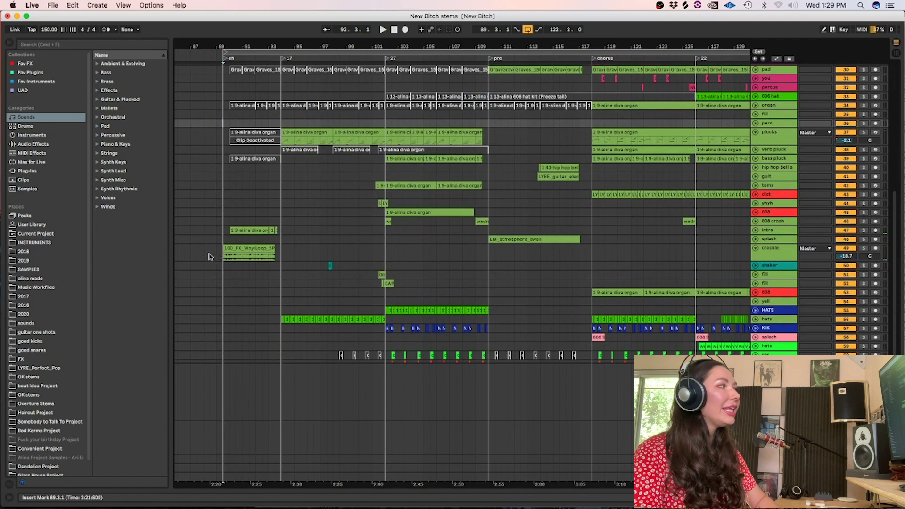
{"action": "left_click", "coordinate": [224, 256]}
{"action": "key", "text": "plus"}
{"action": "key", "text": "plus"}
{"action": "key", "text": "plus"}
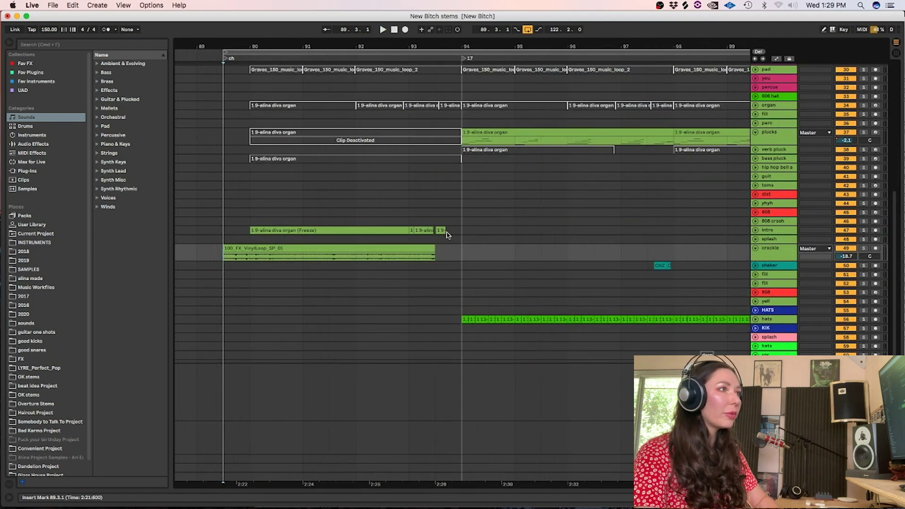
{"action": "left_click", "coordinate": [864, 249]}
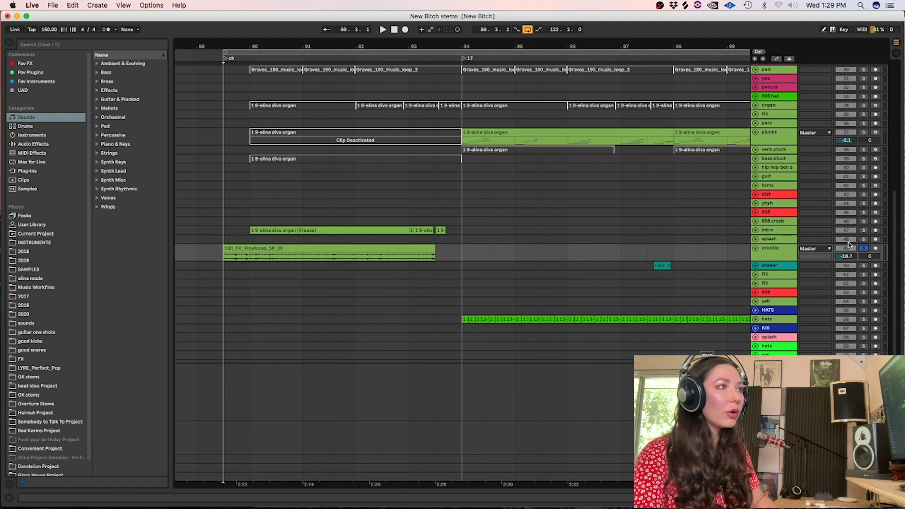
{"action": "left_click", "coordinate": [867, 250]}
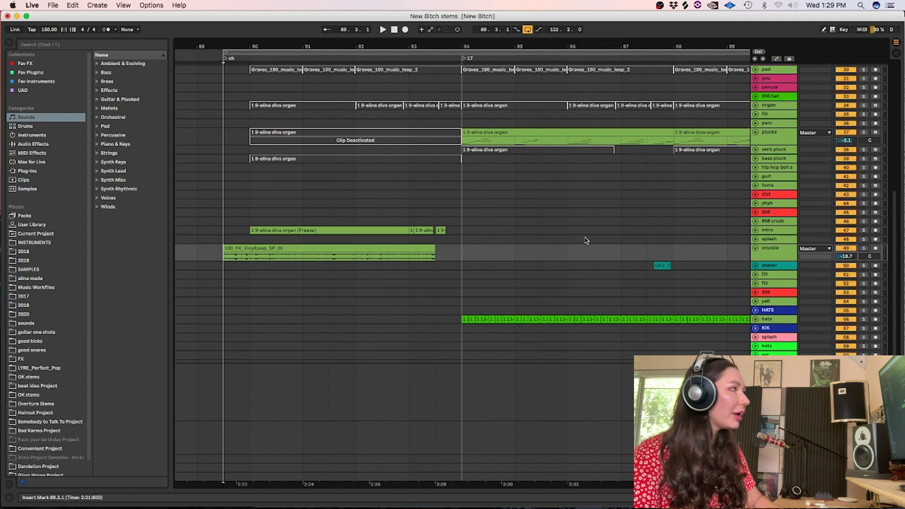
Unfold and enlarge the intro track, solo it, and play it from bar 90
{"action": "left_click", "coordinate": [755, 231]}
{"action": "left_click", "coordinate": [250, 234]}
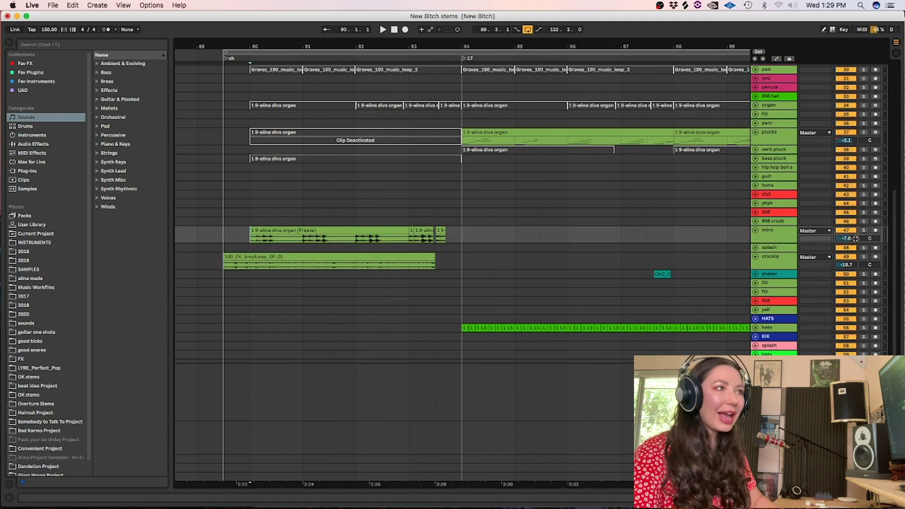
{"action": "left_click", "coordinate": [864, 230]}
{"action": "key", "text": "space"}
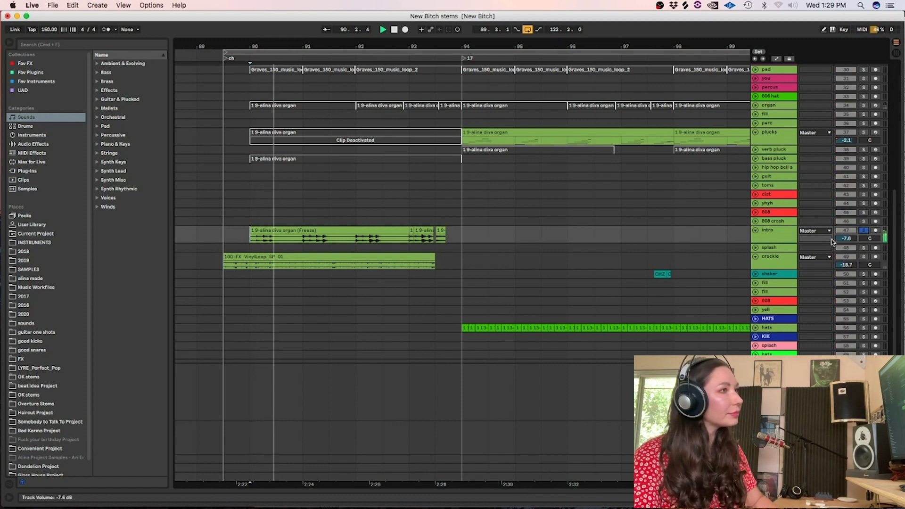
{"action": "left_click_drag", "start_coordinate": [782, 241], "coordinate": [780, 276]}
{"action": "key", "text": "space"}
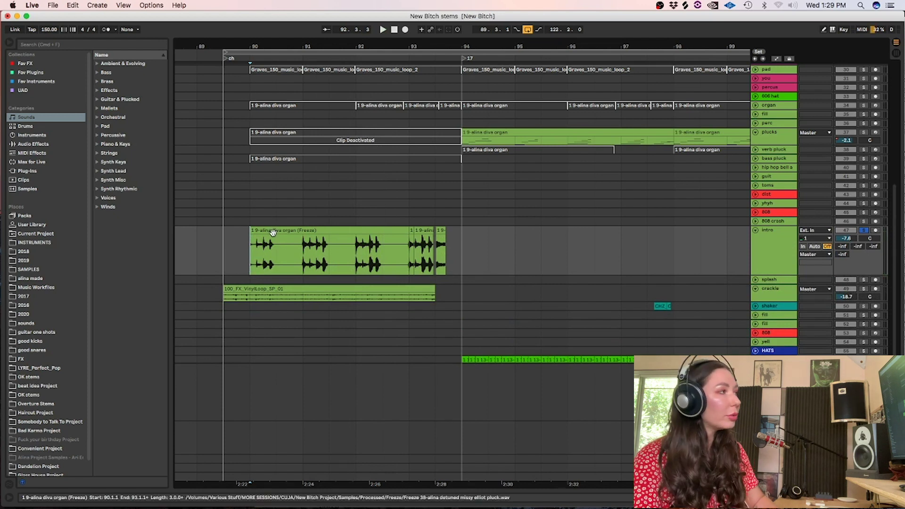
Examine the separate phrases in the intro clip, selecting 91.1.1 to 91.3.1 and placing the insert mark at 92.1.1
{"action": "left_click", "coordinate": [282, 242]}
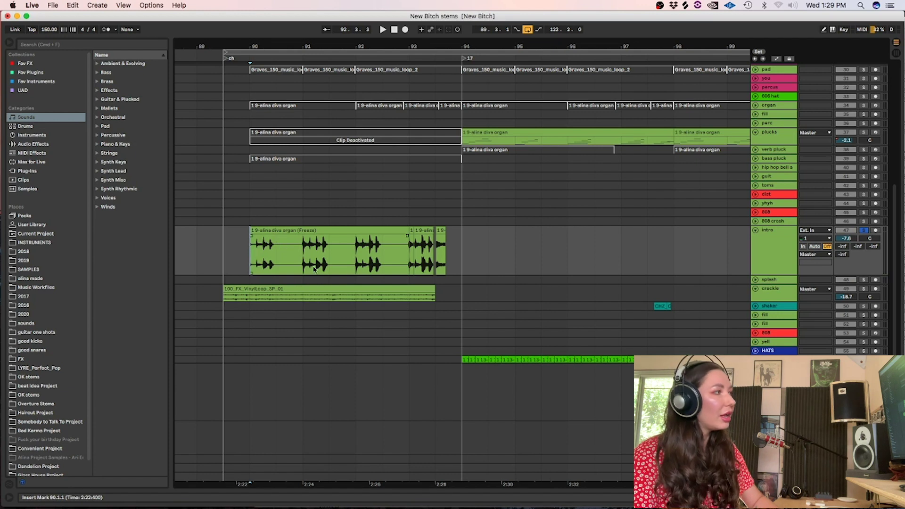
{"action": "left_click_drag", "start_coordinate": [298, 243], "coordinate": [342, 243]}
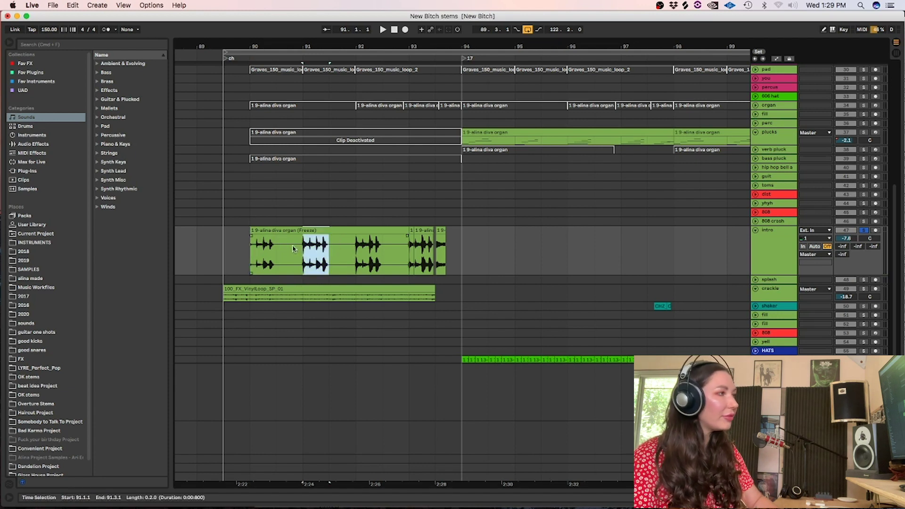
{"action": "left_click_drag", "start_coordinate": [383, 259], "coordinate": [357, 257]}
{"action": "left_click", "coordinate": [358, 258]}
{"action": "left_click", "coordinate": [866, 230]}
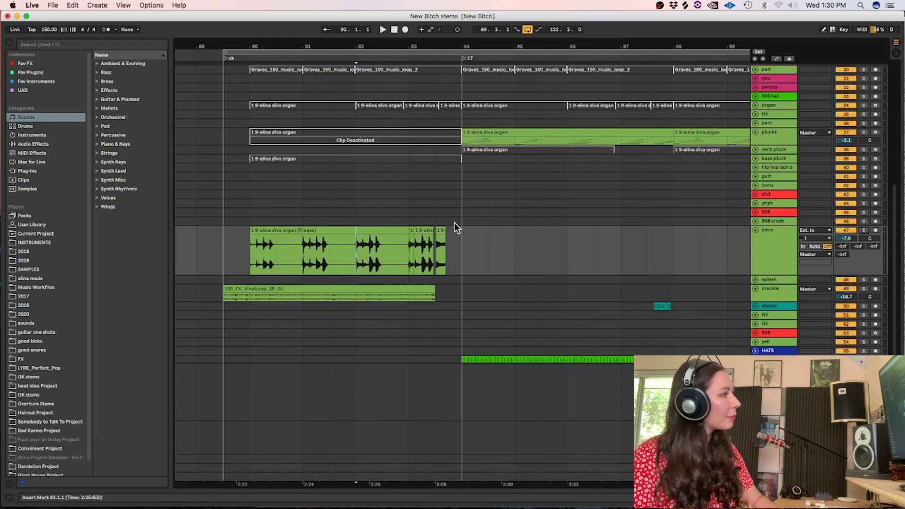
{"action": "left_click", "coordinate": [866, 231]}
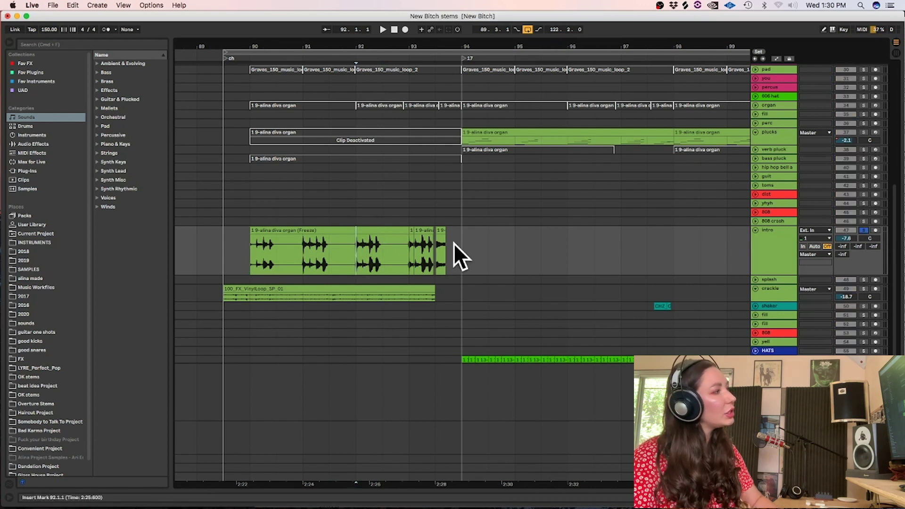
Play the intro clip from bar 91, release its solo, and follow the full mix into section 17
{"action": "left_click", "coordinate": [299, 252]}
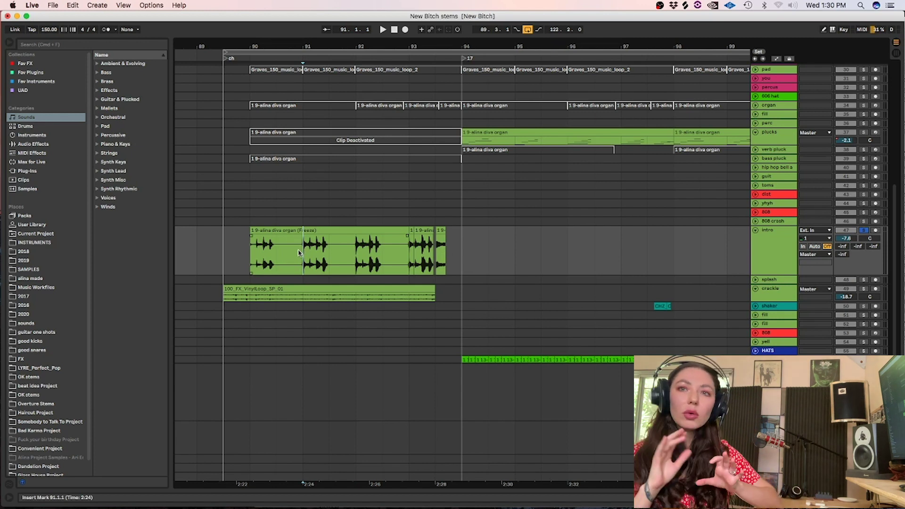
{"action": "key", "text": "space"}
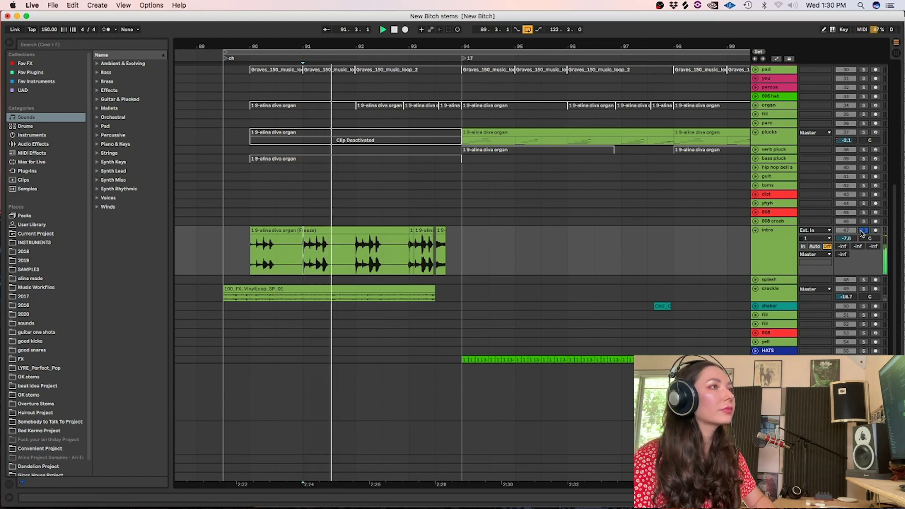
{"action": "left_click", "coordinate": [435, 176]}
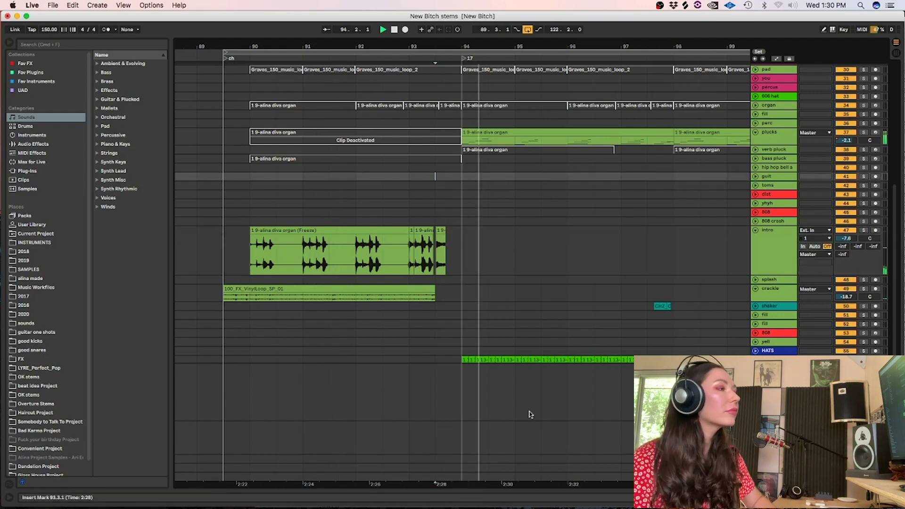
{"action": "left_click_drag", "start_coordinate": [520, 486], "coordinate": [337, 489]}
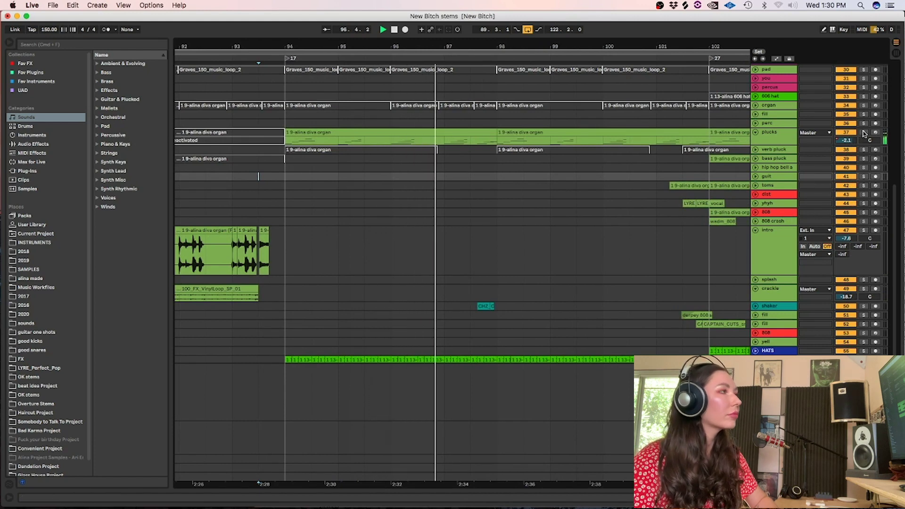
Solo the plucks track and display the sampler and effects inside its instrument rack
{"action": "left_click", "coordinate": [864, 134]}
{"action": "left_click", "coordinate": [775, 141]}
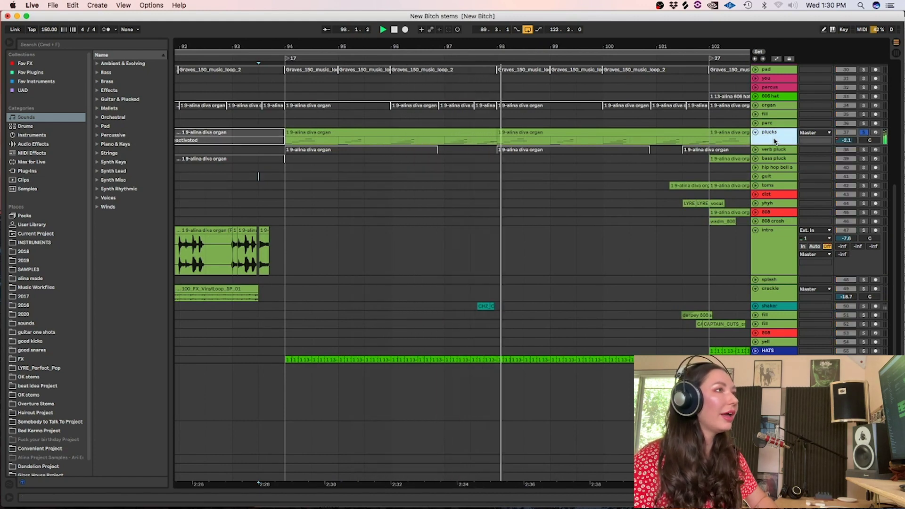
{"action": "double_click", "coordinate": [775, 141]}
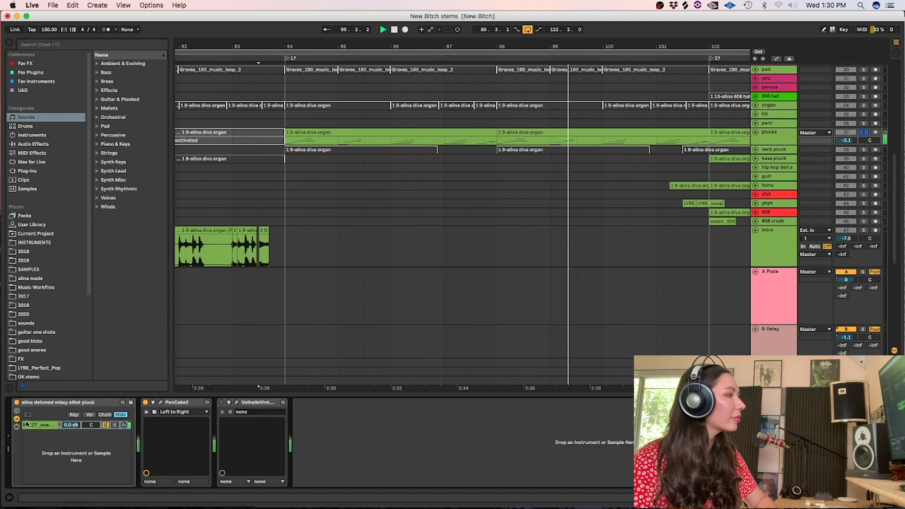
{"action": "left_click", "coordinate": [27, 424]}
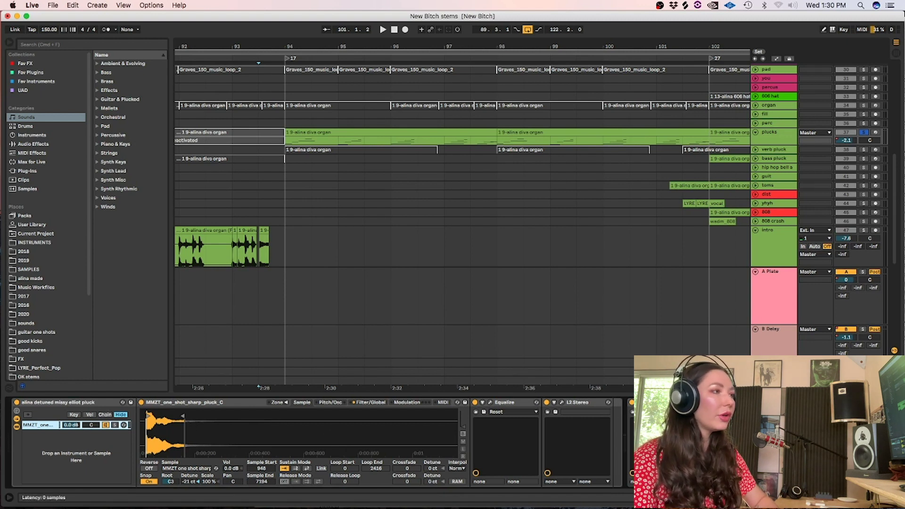
Inspect the PanCake2 panning curve on the plucks track, close its window, and hide the device chain
{"action": "left_click", "coordinate": [647, 403]}
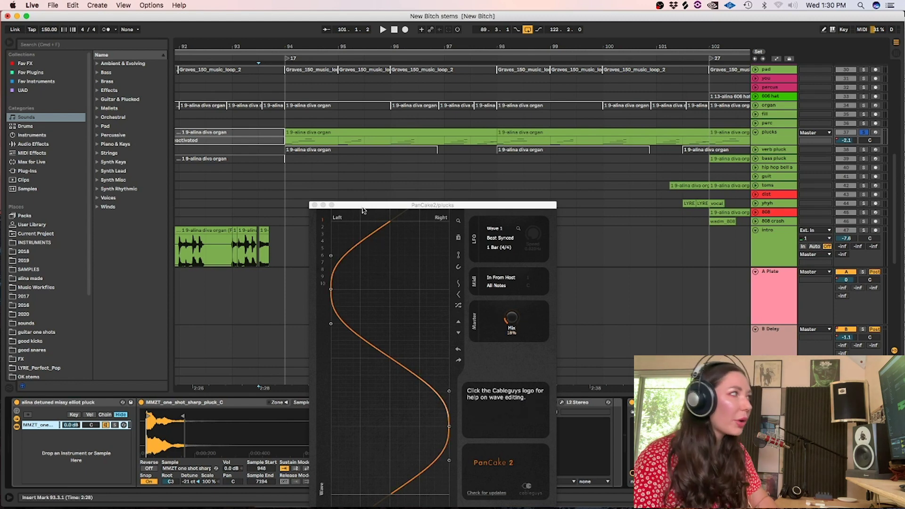
{"action": "left_click", "coordinate": [314, 205]}
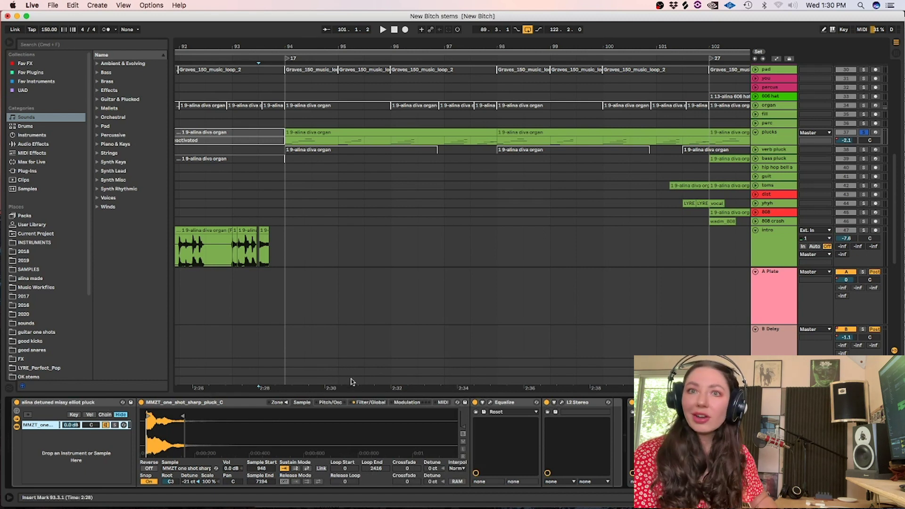
{"action": "left_click", "coordinate": [570, 160]}
{"action": "key", "text": "super+alt+l"}
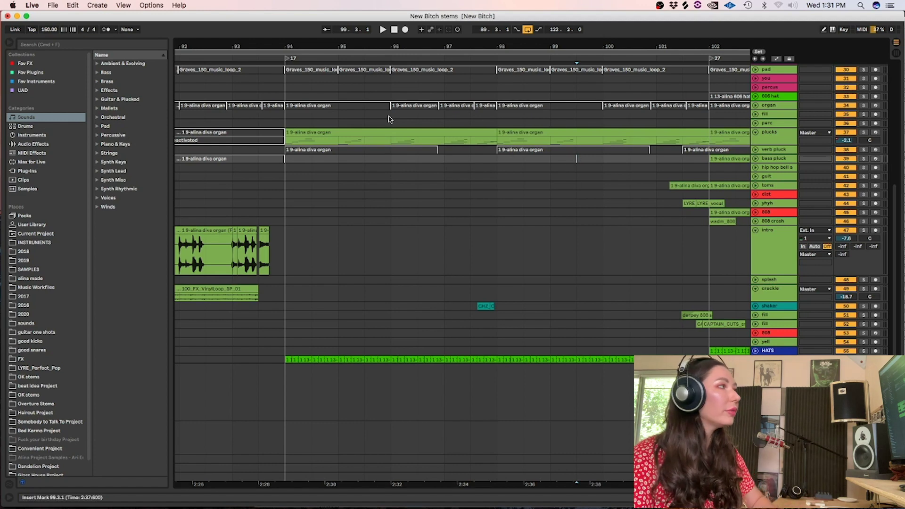
Play the full mix from the 17 marker and browse to the drum tracks
{"action": "left_click", "coordinate": [310, 124]}
{"action": "key", "text": "space"}
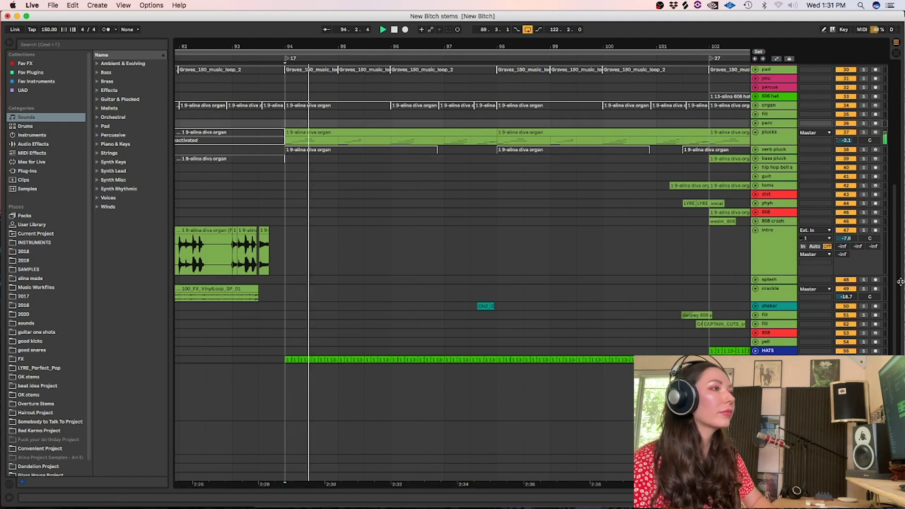
{"action": "scroll", "coordinate": [899, 137], "scroll_direction": "up", "scroll_amount": 10}
{"action": "left_click_drag", "start_coordinate": [899, 138], "coordinate": [903, 317]}
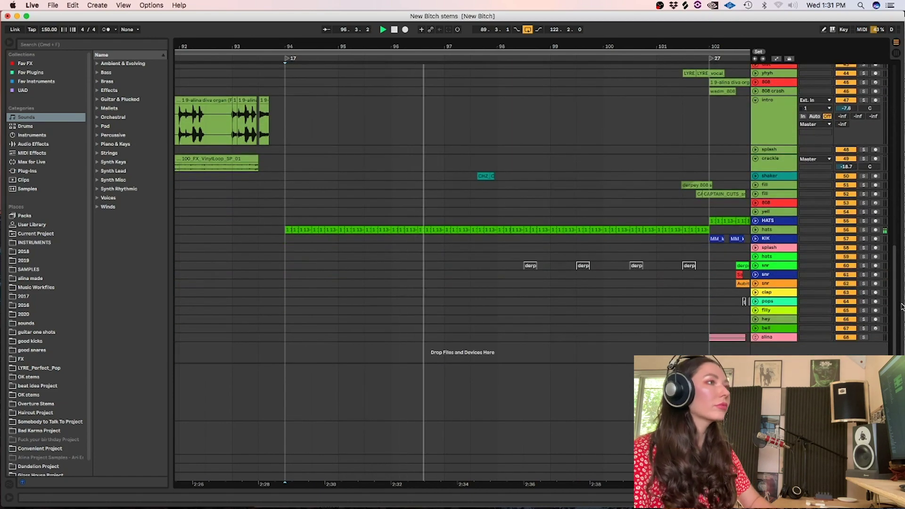
Unfold the hats track with clips in section 17, solo it, and play it from bar 94
{"action": "left_click", "coordinate": [755, 230]}
{"action": "key", "text": "space"}
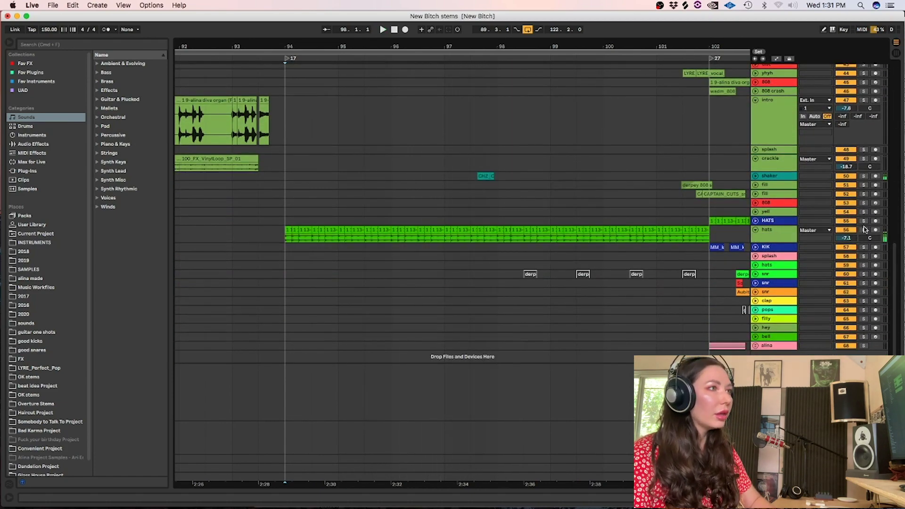
{"action": "left_click", "coordinate": [285, 242]}
{"action": "key", "text": "space"}
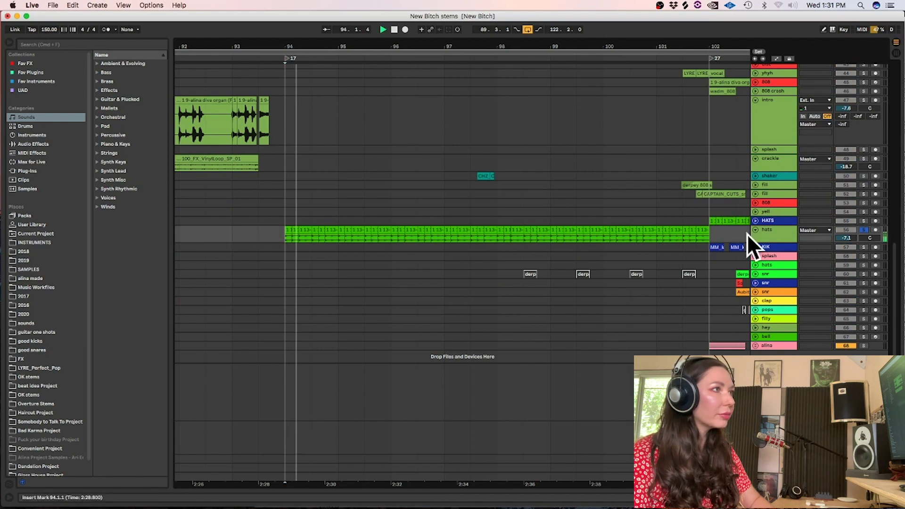
Enlarge the hats track, examine its individual clips around 94.3.1, and stop playback
{"action": "left_click_drag", "start_coordinate": [764, 243], "coordinate": [750, 281]}
{"action": "left_click", "coordinate": [315, 259]}
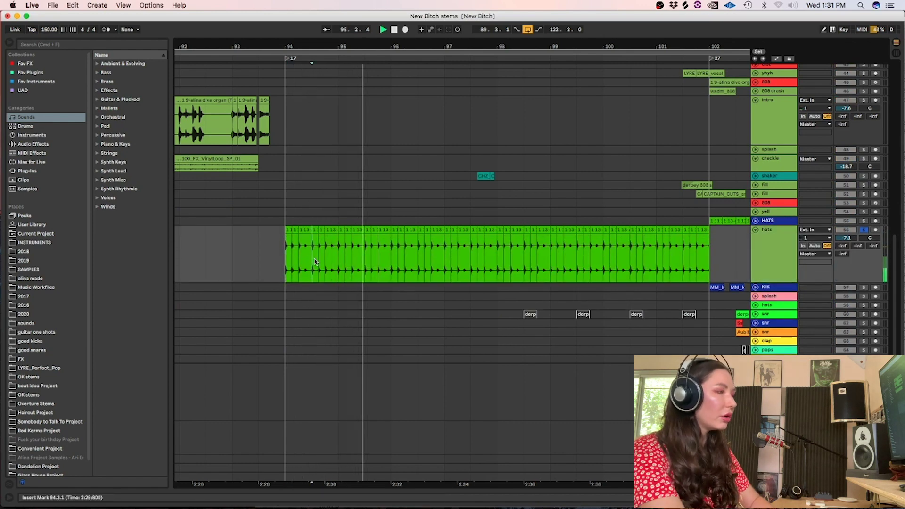
{"action": "key", "text": "plus"}
{"action": "key", "text": "plus"}
{"action": "key", "text": "plus"}
{"action": "key", "text": "space"}
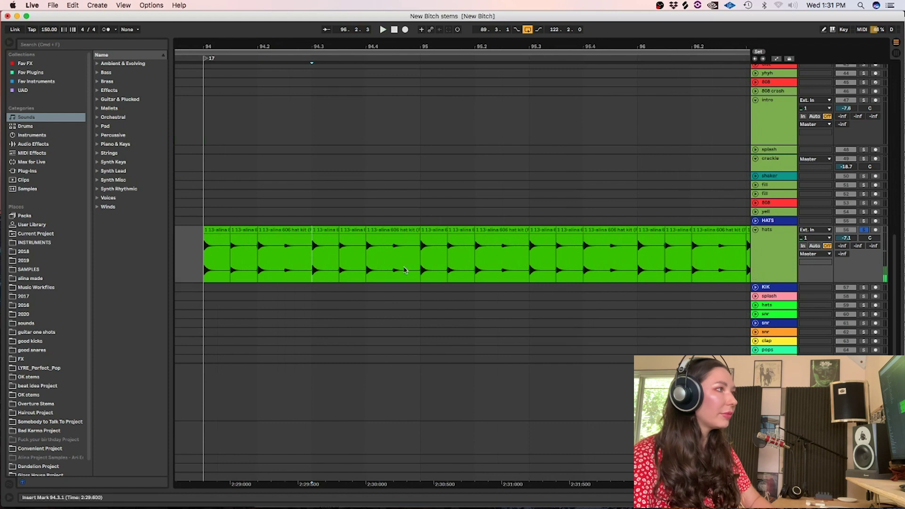
Open the hats track's device chain and inspect the iZotope Vinyl settings, closing the plugin window when done
{"action": "double_click", "coordinate": [757, 246]}
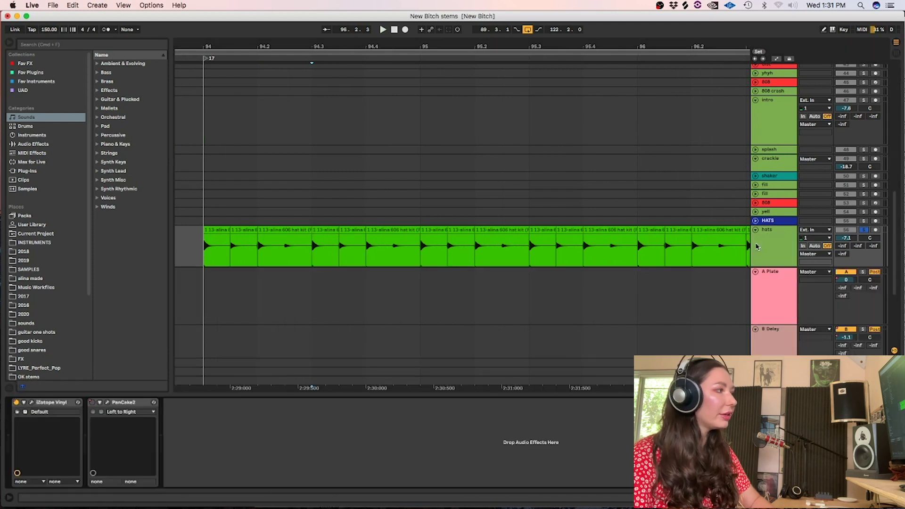
{"action": "left_click", "coordinate": [202, 253]}
{"action": "left_click", "coordinate": [32, 402]}
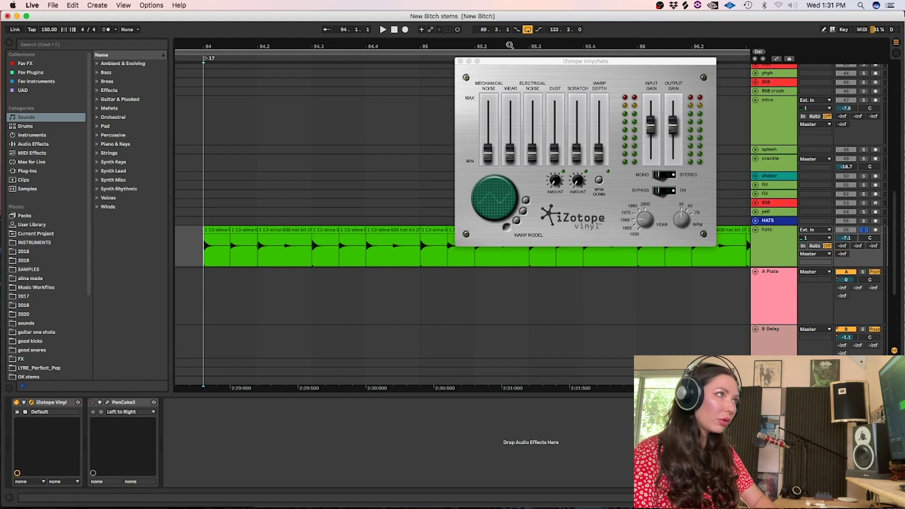
{"action": "left_click", "coordinate": [461, 61]}
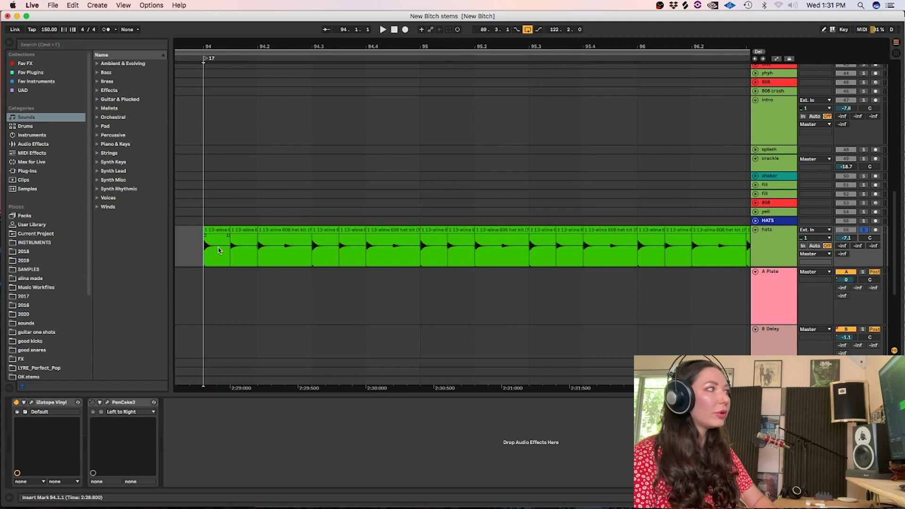
Inspect the details of the second hats clip, at 94.1.3
{"action": "double_click", "coordinate": [235, 229]}
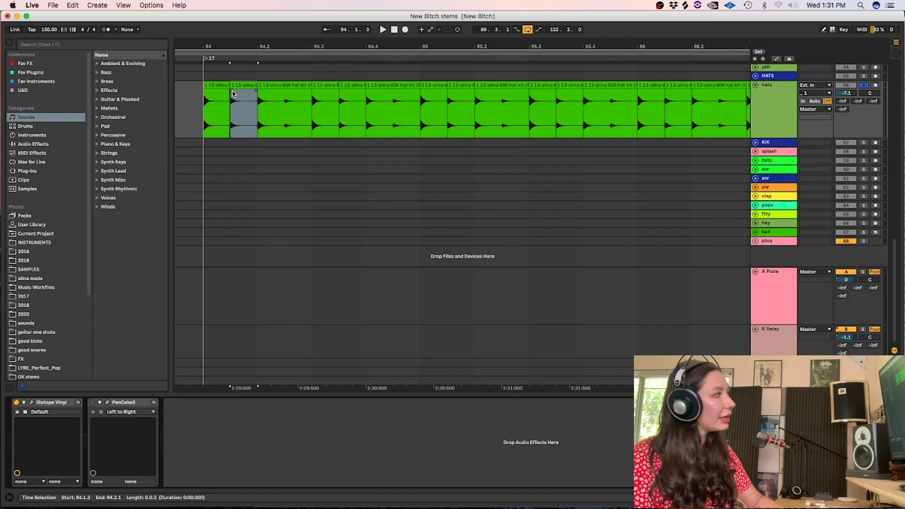
{"action": "double_click", "coordinate": [233, 94]}
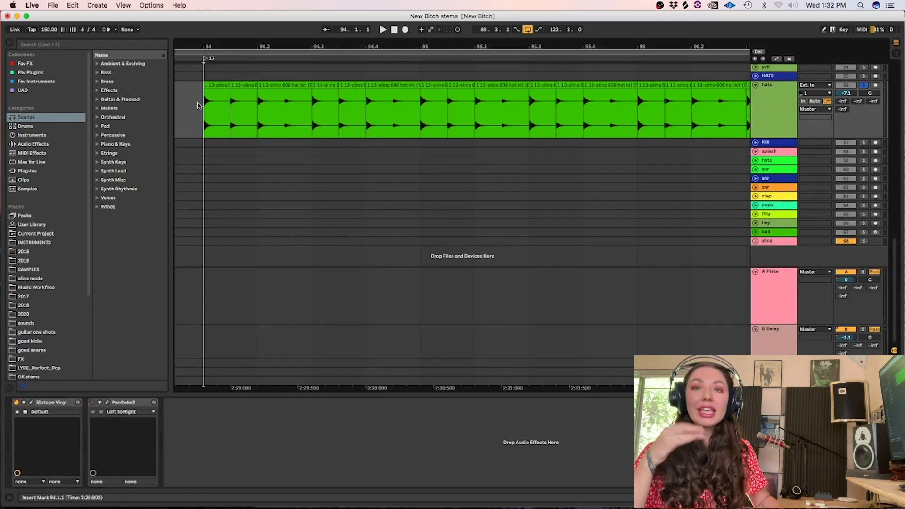
Play the soloed hats track from bar 94, stop playback, and unsolo the track
{"action": "key", "text": "space"}
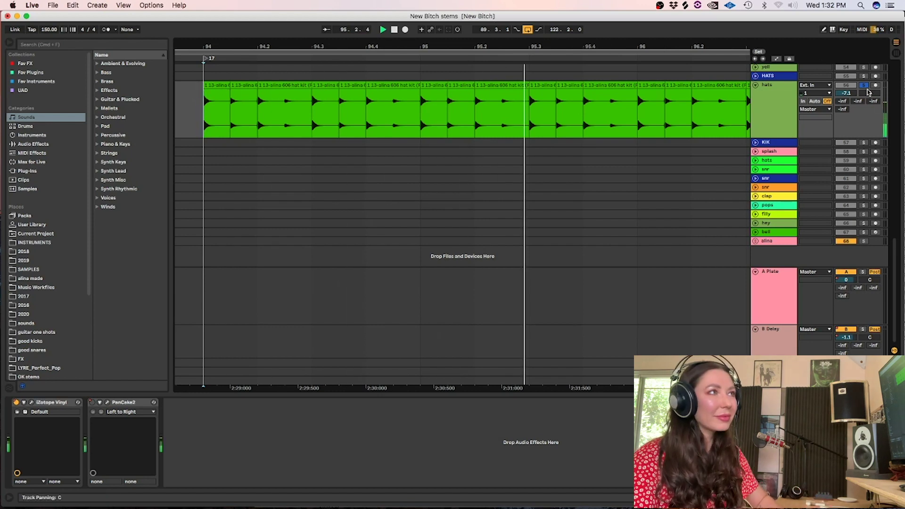
{"action": "key", "text": "space"}
{"action": "left_click", "coordinate": [863, 86]}
Show the VOX LEAD clips around section 17 with more of the surrounding bars, and hide the device view
{"action": "left_click_drag", "start_coordinate": [894, 242], "coordinate": [862, 59]}
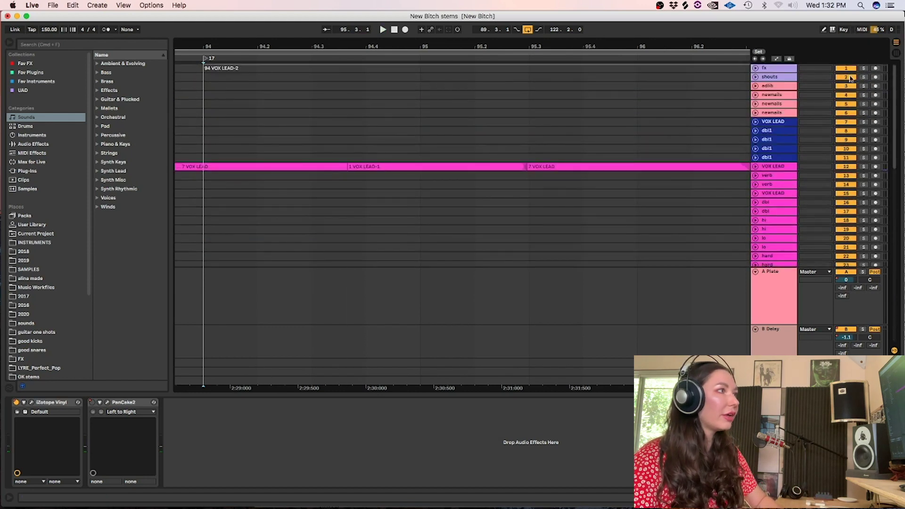
{"action": "scroll", "coordinate": [507, 146], "scroll_direction": "down", "scroll_amount": 1}
{"action": "left_click", "coordinate": [507, 146]}
{"action": "key", "text": "minus"}
{"action": "key", "text": "minus"}
{"action": "key", "text": "minus"}
{"action": "key", "text": "alt+super+l"}
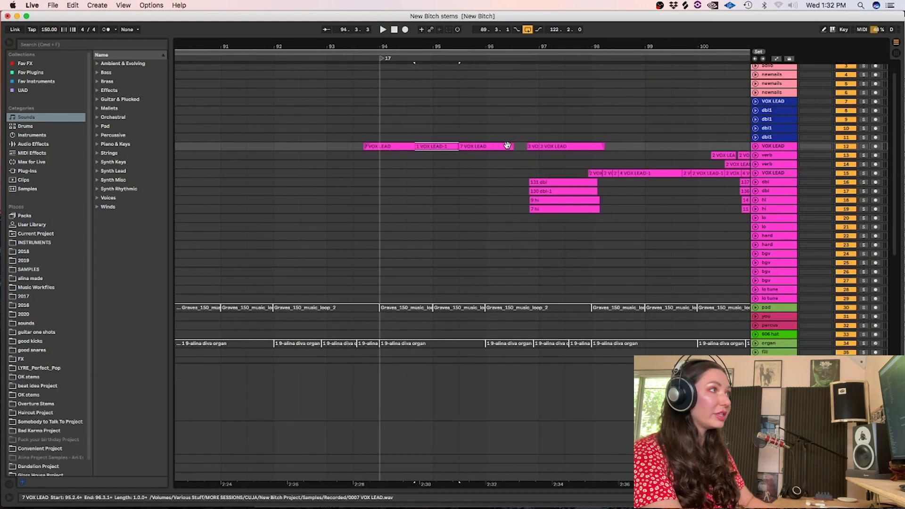
Solo the two dbl and two hi vocal tracks and play them from 96.4.1
{"action": "right_click", "coordinate": [499, 175]}
{"action": "left_click", "coordinate": [565, 272]}
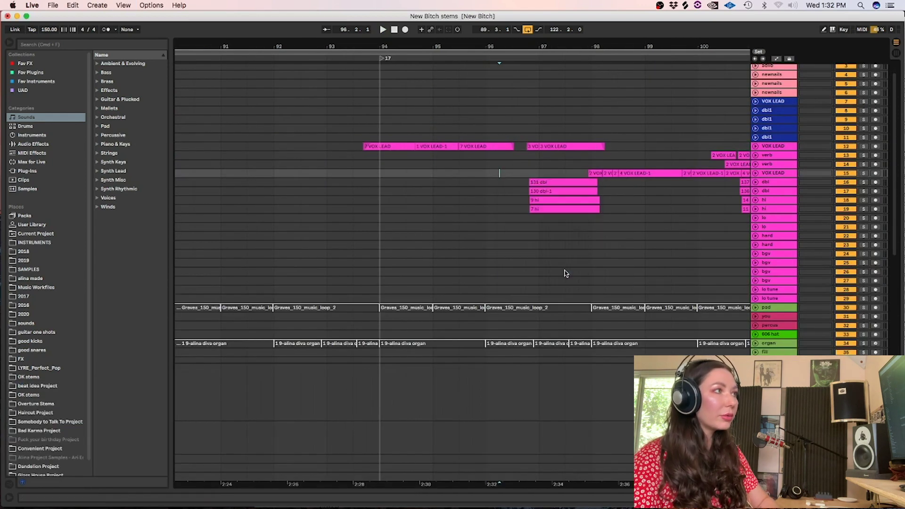
{"action": "left_click", "coordinate": [522, 173]}
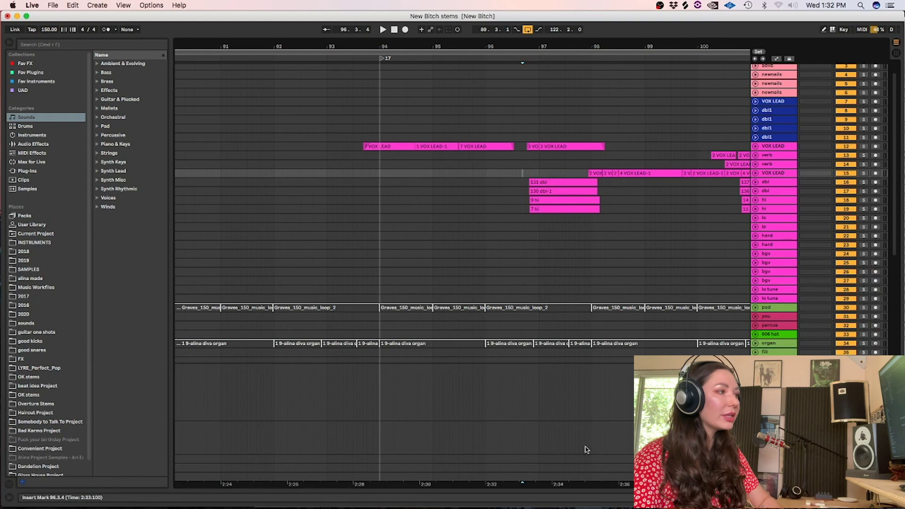
{"action": "scroll", "coordinate": [330, 198], "scroll_direction": "right", "scroll_amount": 5}
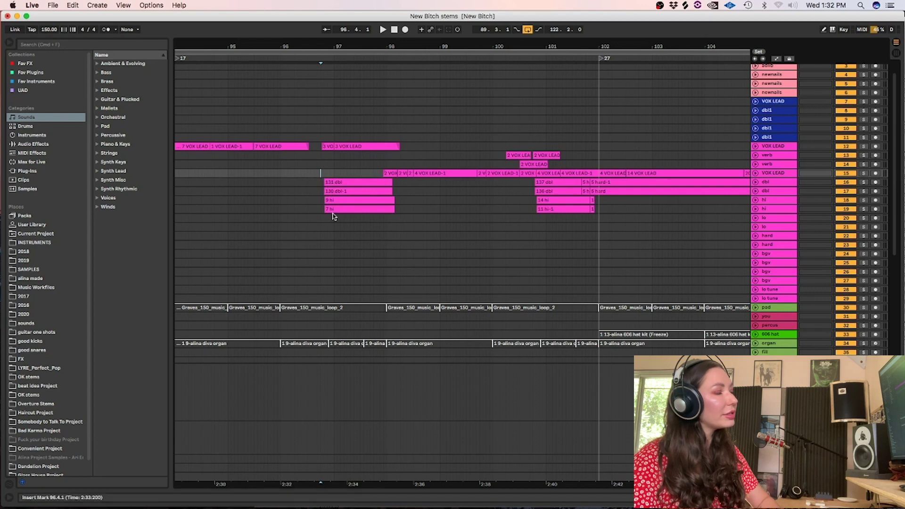
{"action": "key", "text": "space"}
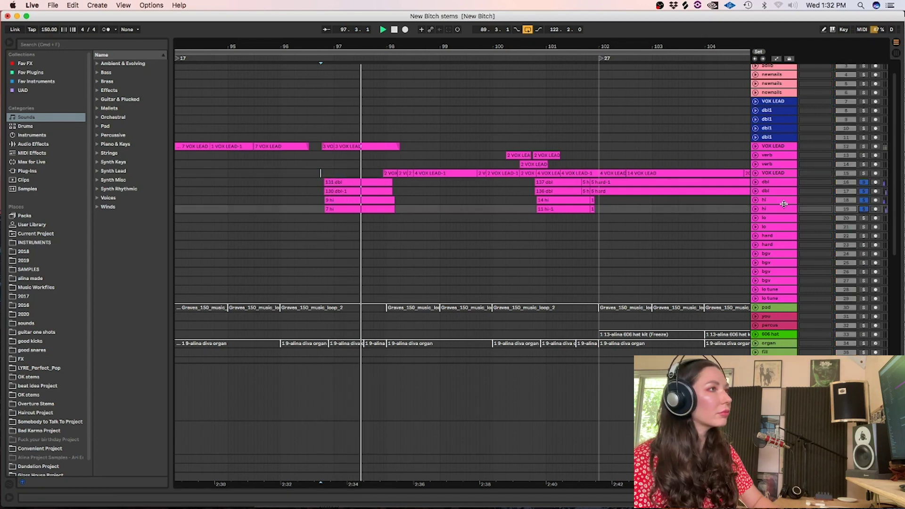
Unsolo the dbl and hi vocal tracks together, and open the device chain of hi track 19
{"action": "left_click", "coordinate": [763, 183]}
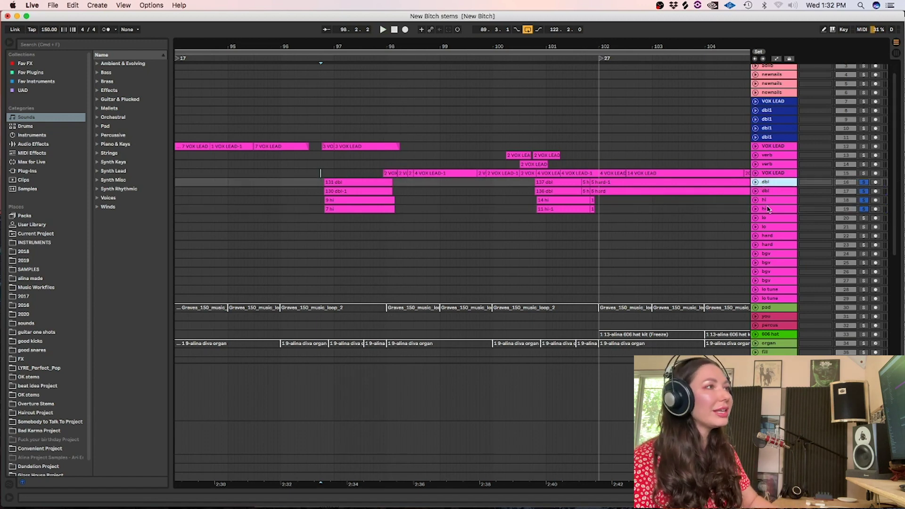
{"action": "left_click", "coordinate": [767, 210], "text": "shift"}
{"action": "left_click", "coordinate": [863, 209]}
{"action": "double_click", "coordinate": [781, 209]}
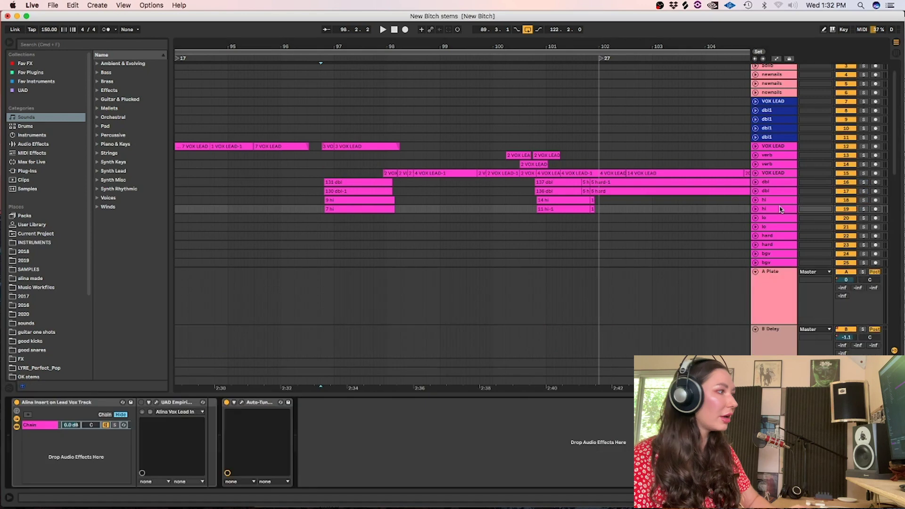
Check dbl tracks 16 and 17 and hi track 18 in the Session View mixer, and inspect the A Plate return's device chain
{"action": "left_click", "coordinate": [777, 202]}
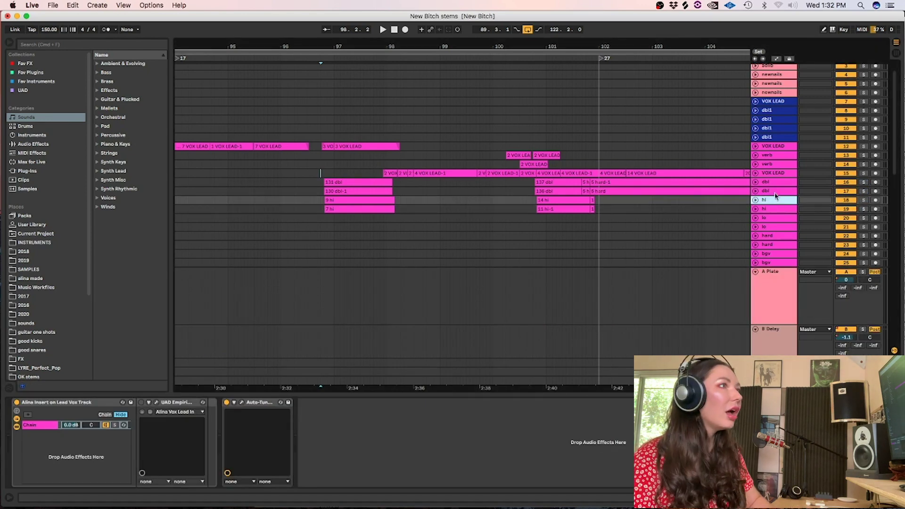
{"action": "left_click", "coordinate": [775, 192]}
{"action": "left_click", "coordinate": [774, 184]}
{"action": "left_click", "coordinate": [770, 202], "text": "shift"}
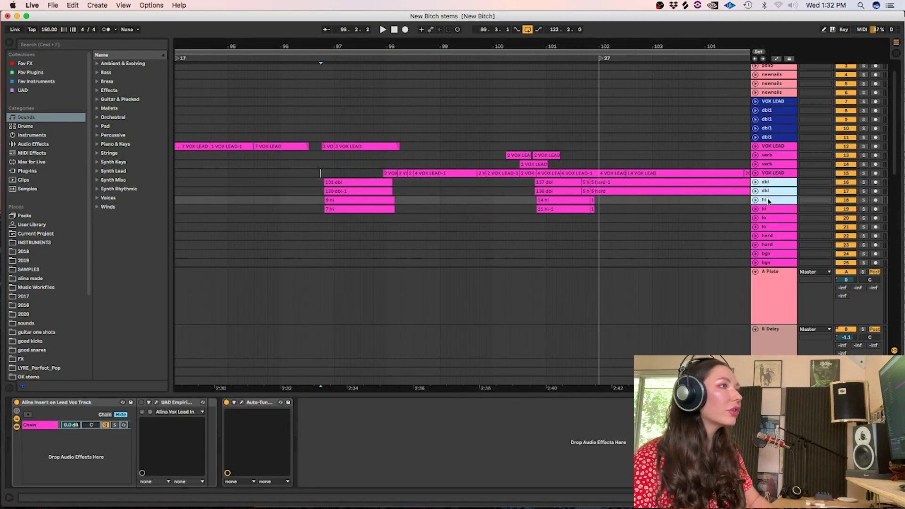
{"action": "key", "text": "Tab"}
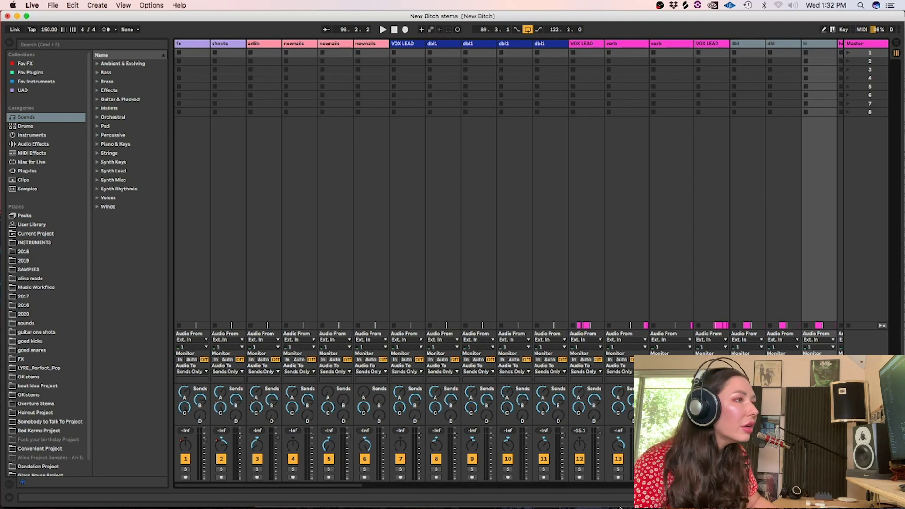
{"action": "key", "text": "Tab"}
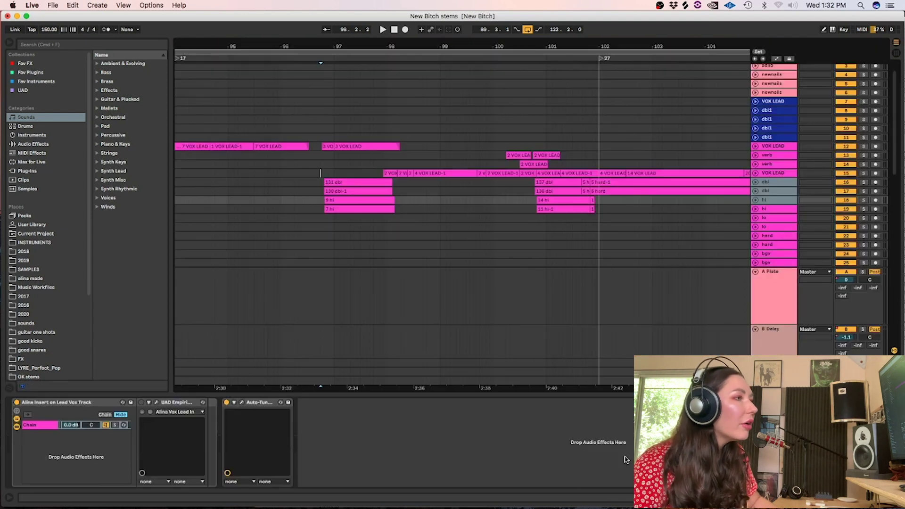
{"action": "left_click", "coordinate": [756, 312]}
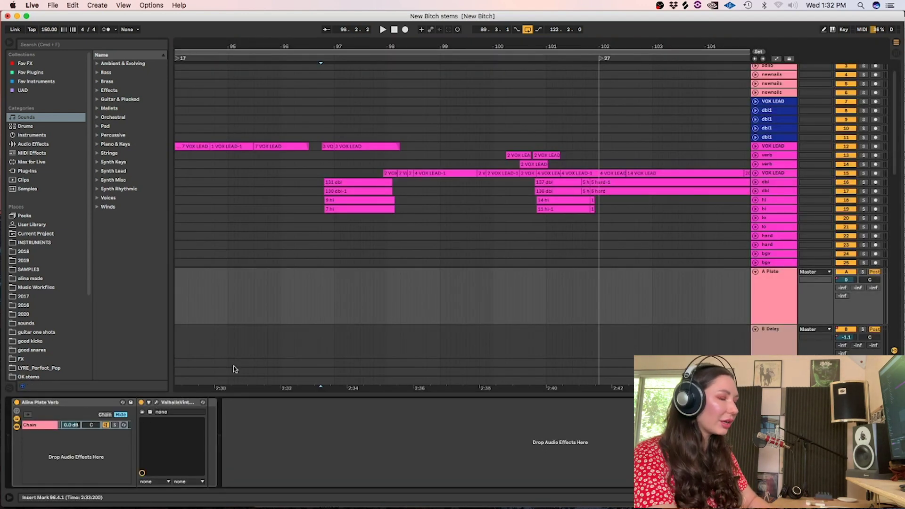
{"action": "key", "text": "super+alt+l"}
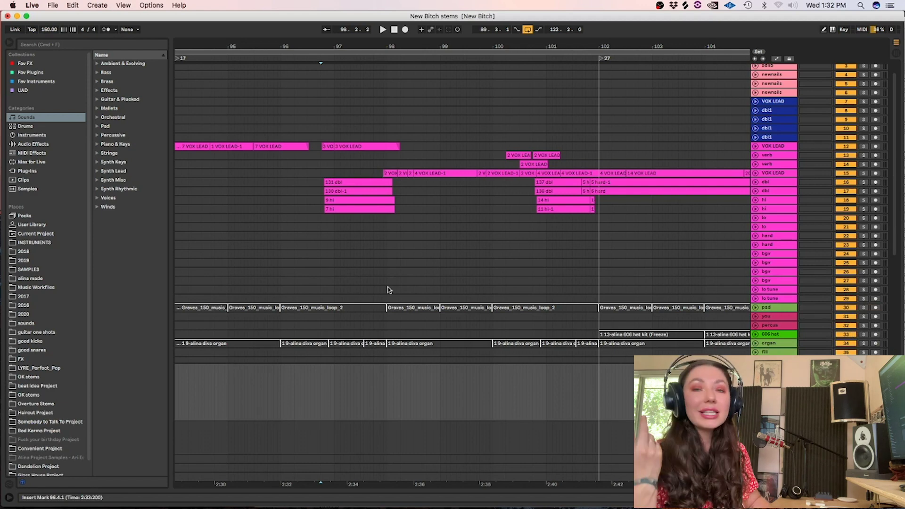
Play the full arrangement from 101.3.2, just before section 27
{"action": "left_click", "coordinate": [526, 182]}
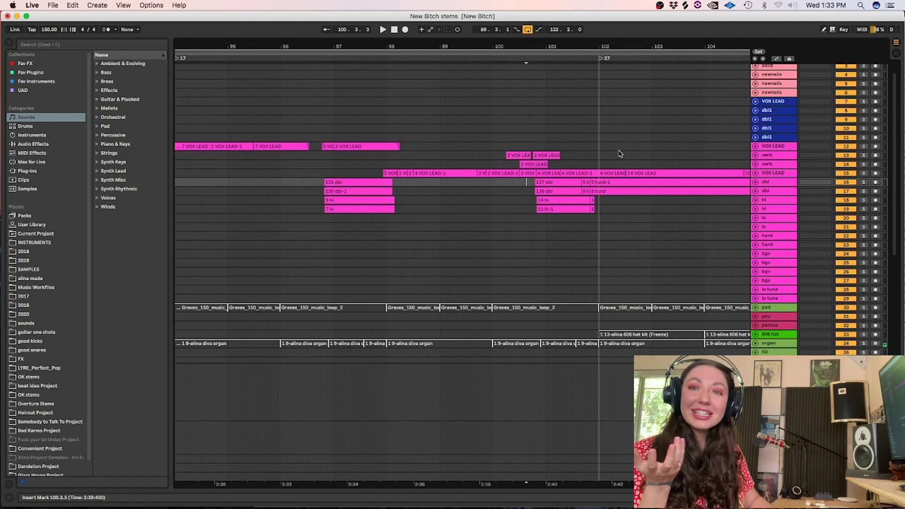
{"action": "left_click", "coordinate": [527, 144]}
{"action": "left_click", "coordinate": [527, 138]}
{"action": "left_click", "coordinate": [585, 137]}
{"action": "left_click", "coordinate": [576, 138]}
{"action": "key", "text": "space"}
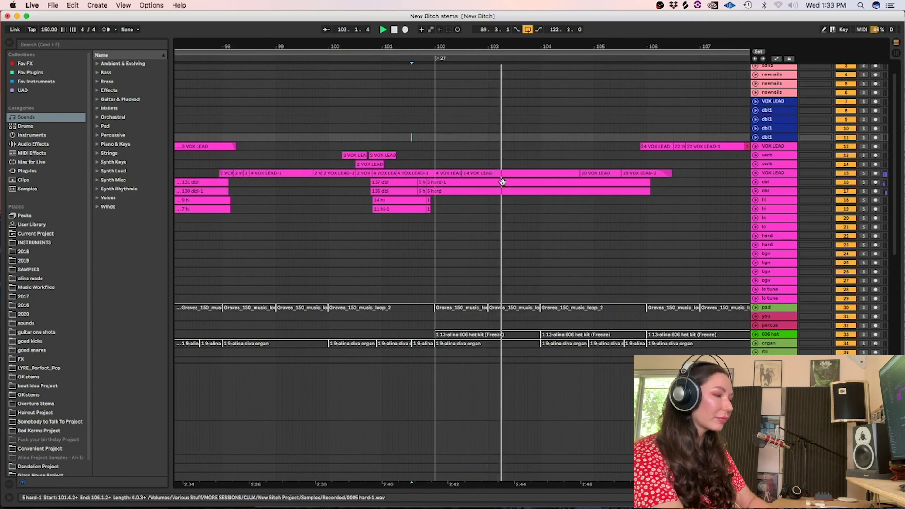
Examine the drum and percussion tracks through section 27 during playback, and stop with the insert mark just before the section
{"action": "key", "text": "minus"}
{"action": "key", "text": "minus"}
{"action": "scroll", "coordinate": [471, 273], "scroll_direction": "down", "scroll_amount": 15}
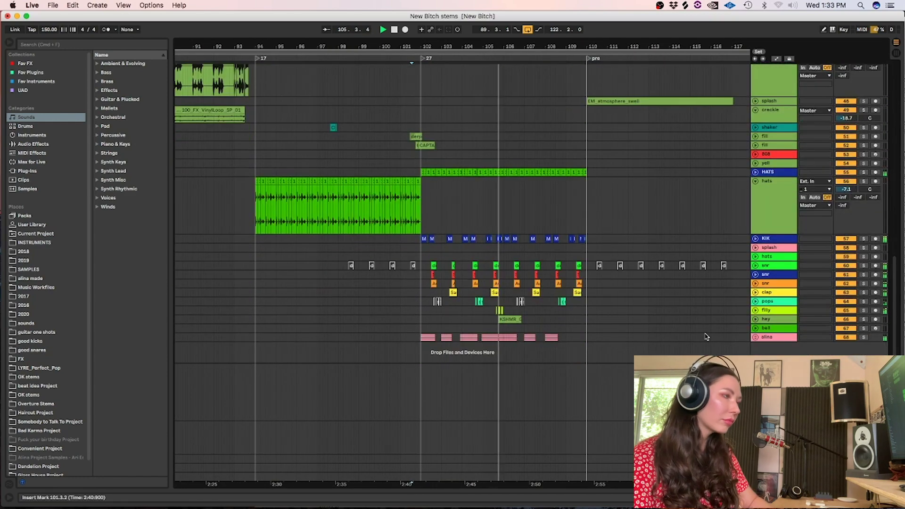
{"action": "left_click", "coordinate": [415, 251]}
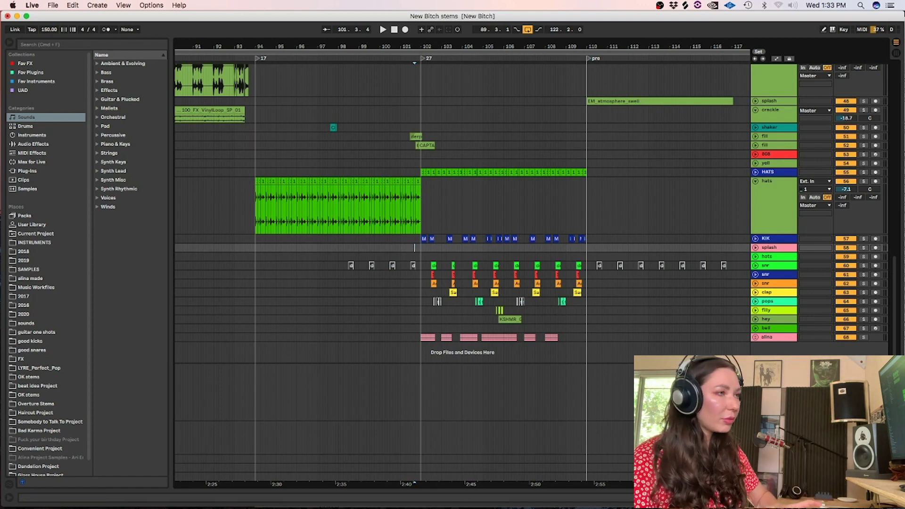
{"action": "scroll", "coordinate": [861, 252], "scroll_direction": "up", "scroll_amount": 10}
{"action": "scroll", "coordinate": [861, 253], "scroll_direction": "down", "scroll_amount": 10}
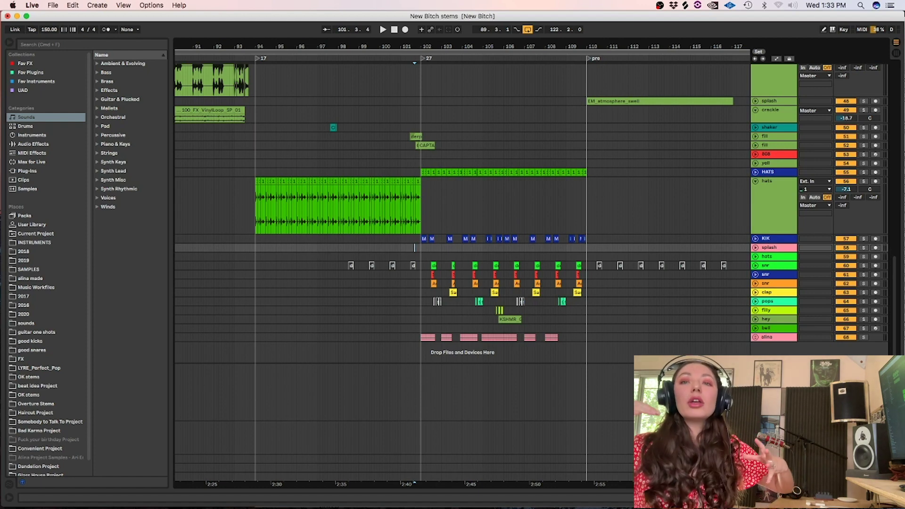
Play section 27 from 101.4.4, unfold the KIK track, and stop playback with the insert mark at 105.2.2
{"action": "left_click", "coordinate": [419, 163]}
{"action": "key", "text": "space"}
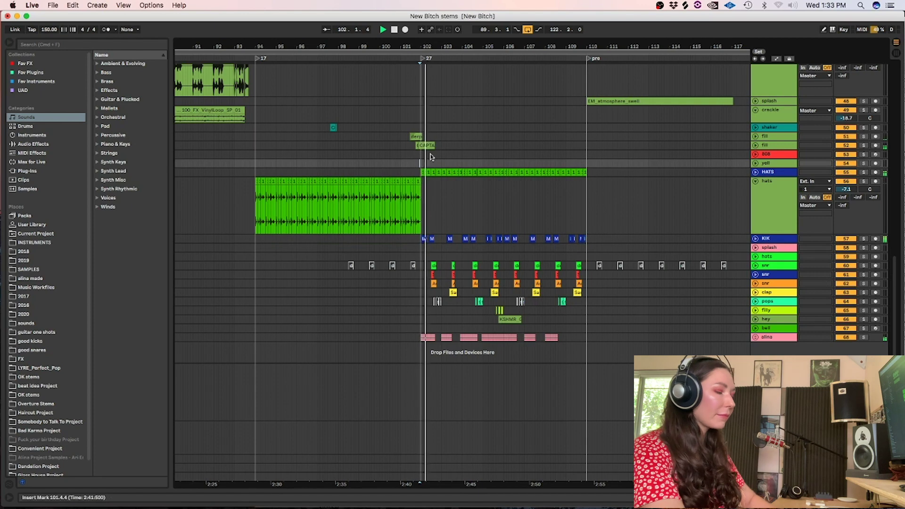
{"action": "key", "text": "plus"}
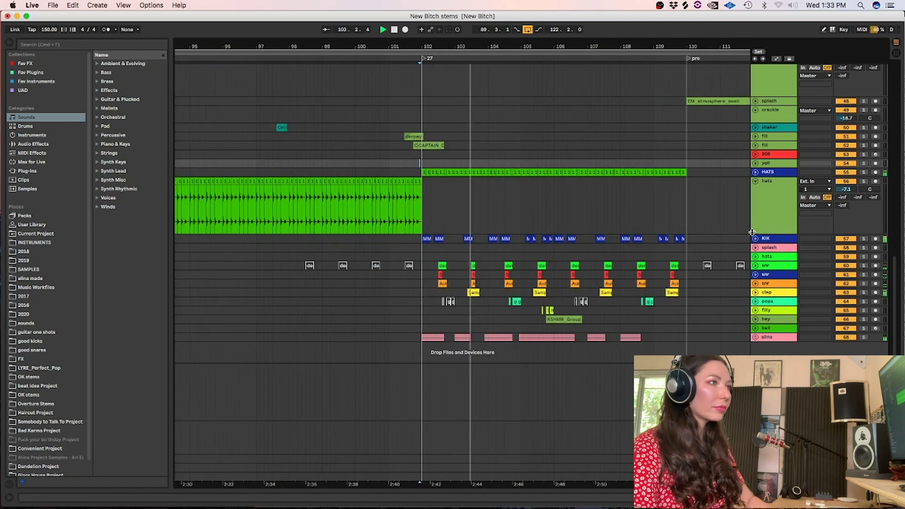
{"action": "left_click", "coordinate": [756, 243]}
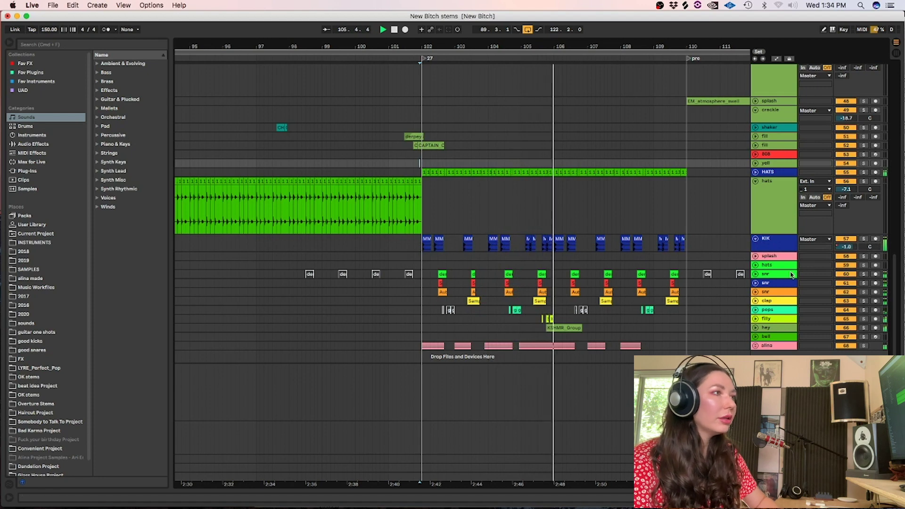
{"action": "left_click", "coordinate": [531, 267]}
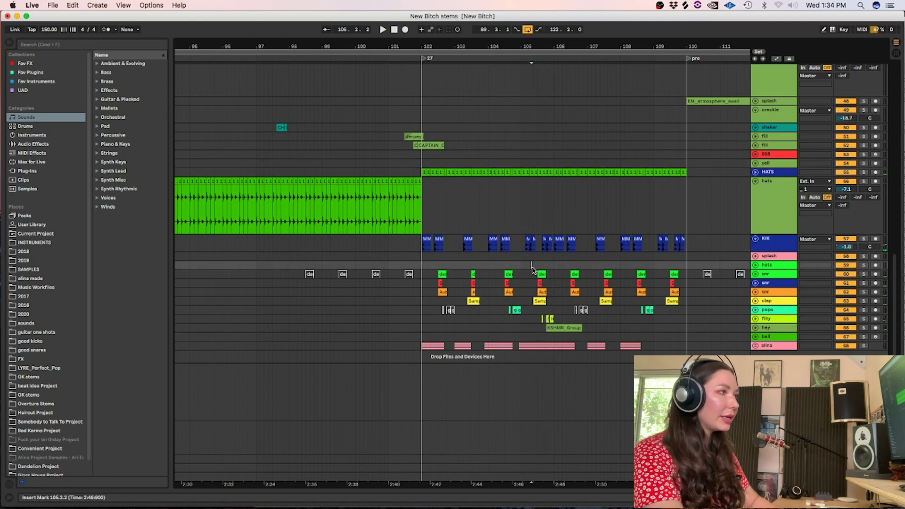
Solo the three layered snr tracks and the clap track, and play them from 102.2.4
{"action": "key", "text": "plus"}
{"action": "left_click", "coordinate": [765, 274]}
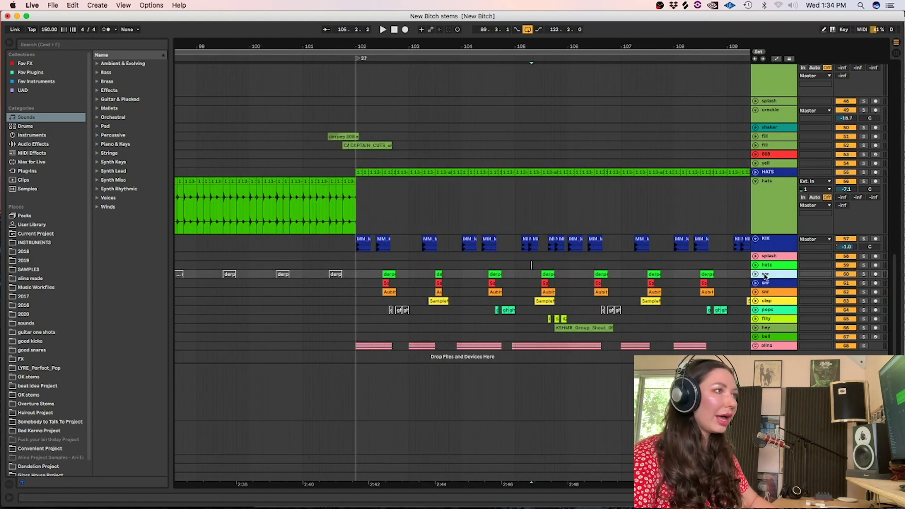
{"action": "left_click", "coordinate": [764, 302], "text": "shift"}
{"action": "left_click", "coordinate": [380, 273]}
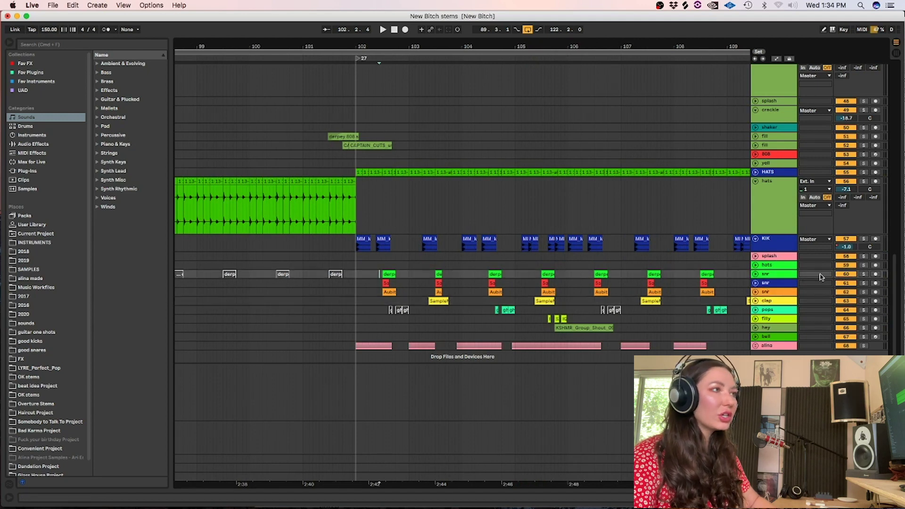
{"action": "left_click", "coordinate": [780, 276]}
{"action": "left_click", "coordinate": [773, 301], "text": "shift"}
{"action": "left_click", "coordinate": [864, 301]}
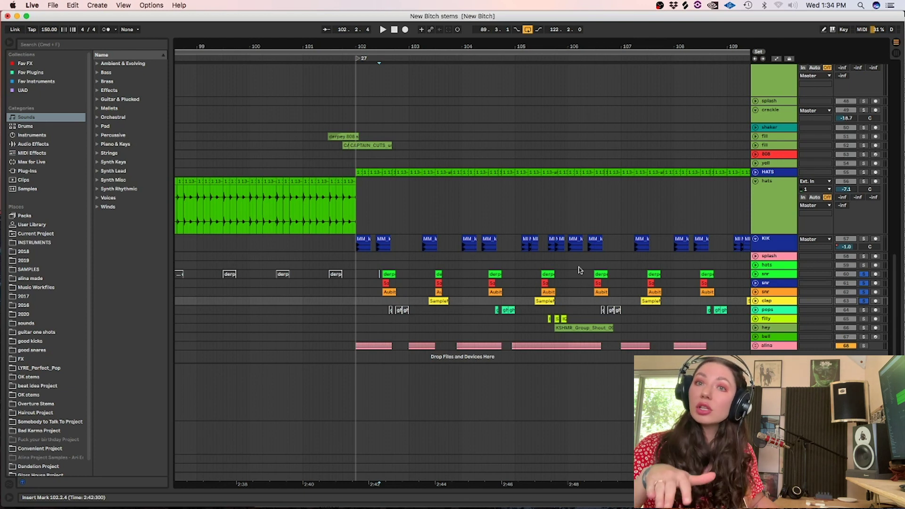
{"action": "key", "text": "space"}
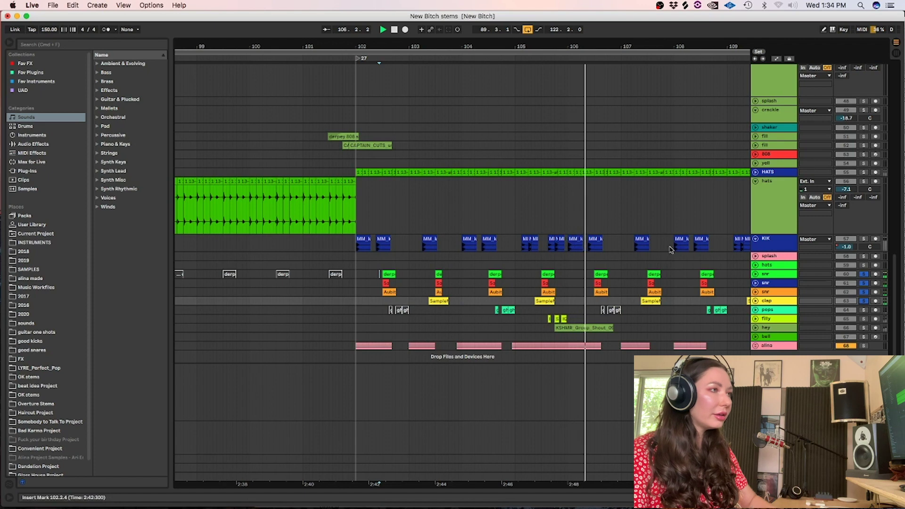
Unsolo the snr and clap tracks and play the full mix from 105.2.1
{"action": "left_click", "coordinate": [781, 274], "text": "shift"}
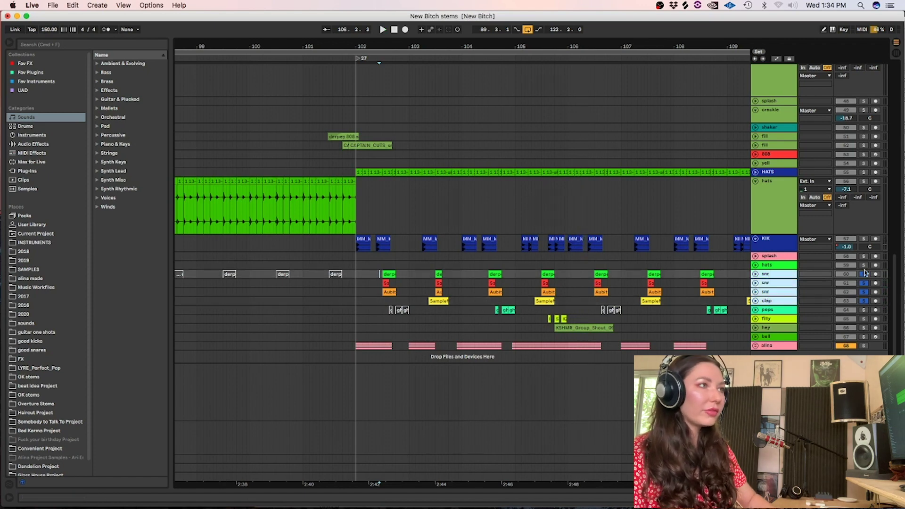
{"action": "left_click", "coordinate": [484, 310]}
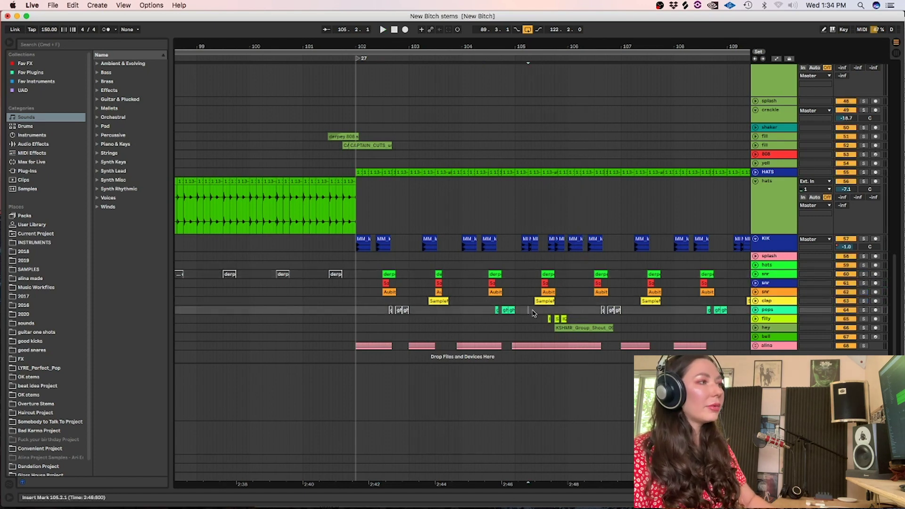
{"action": "key", "text": "space"}
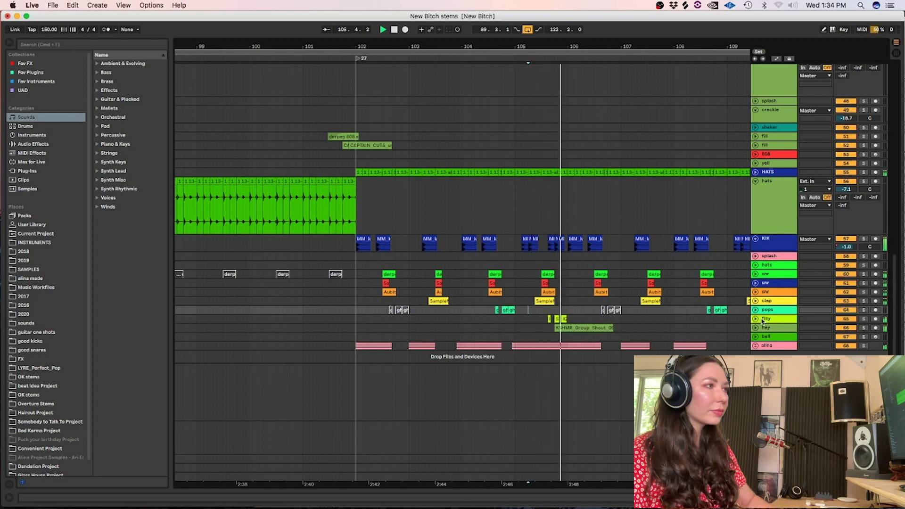
{"action": "key", "text": "space"}
Unfold the filly track, solo it, and play it from 105.3.2
{"action": "left_click", "coordinate": [756, 319]}
{"action": "left_click", "coordinate": [544, 326]}
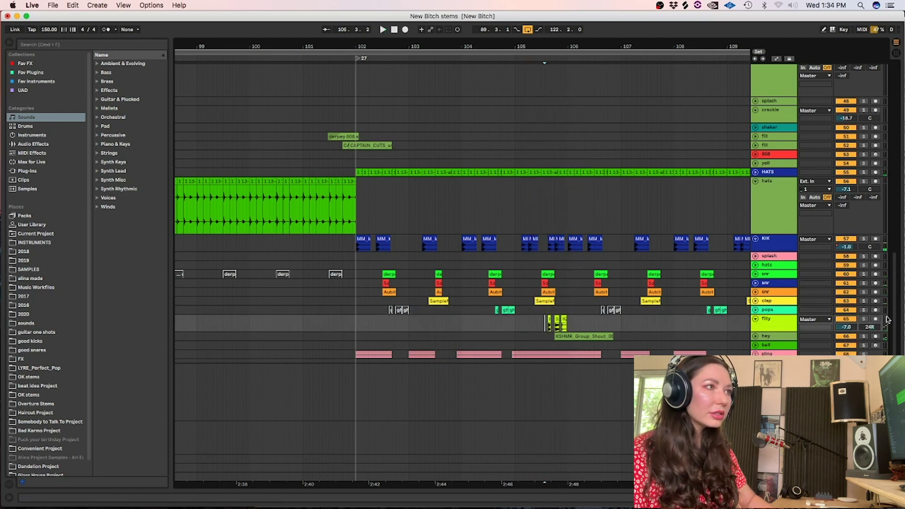
{"action": "left_click", "coordinate": [864, 320]}
{"action": "key", "text": "space"}
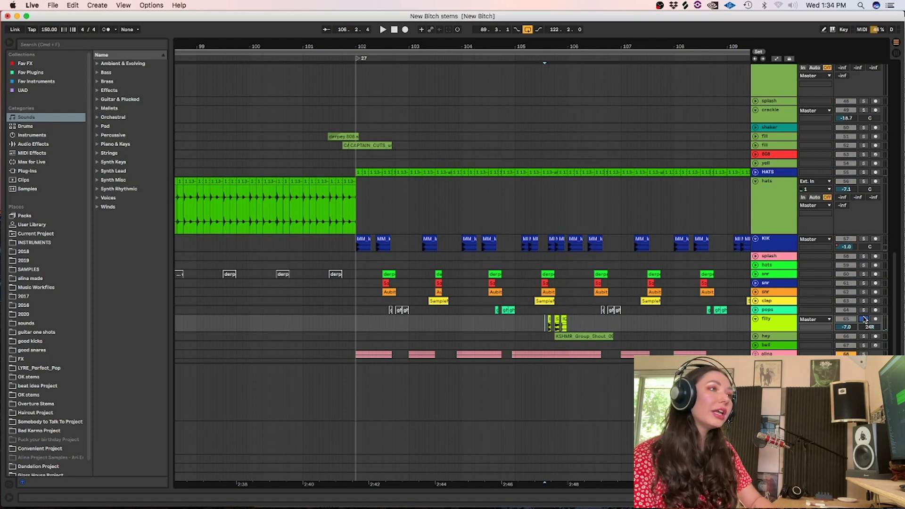
Unsolo the filly track, set its volume to -2.0, and play it in the mix from 105.3.1
{"action": "left_click", "coordinate": [866, 320]}
{"action": "left_click_drag", "start_coordinate": [847, 327], "coordinate": [847, 320]}
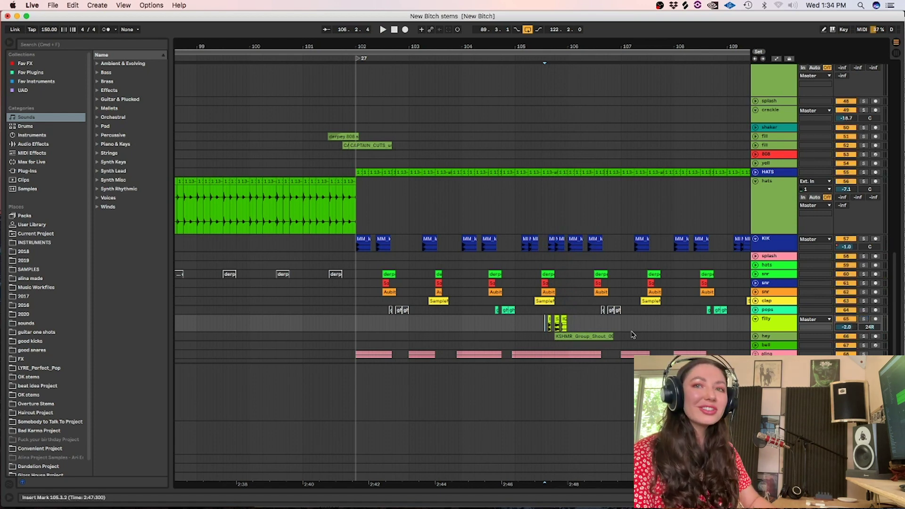
{"action": "left_click", "coordinate": [542, 324]}
{"action": "key", "text": "space"}
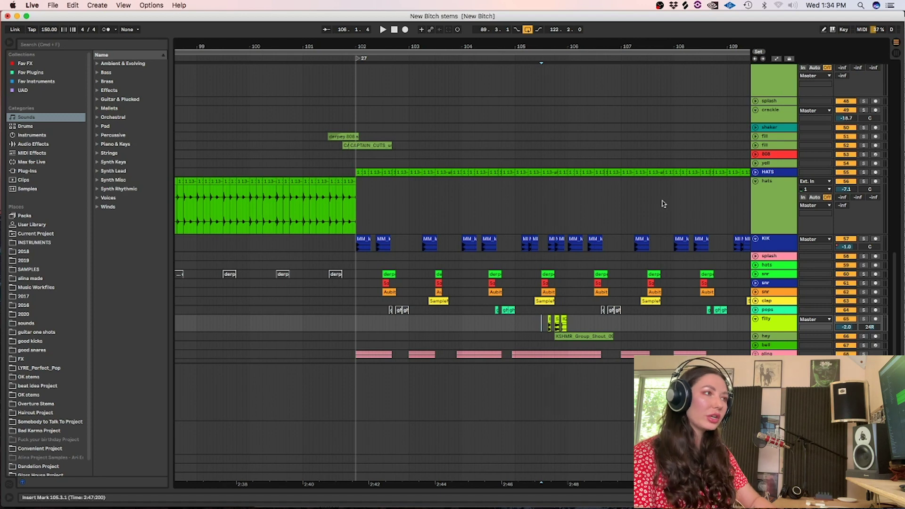
Play the full mix from 106.1.1
{"action": "left_click", "coordinate": [567, 260]}
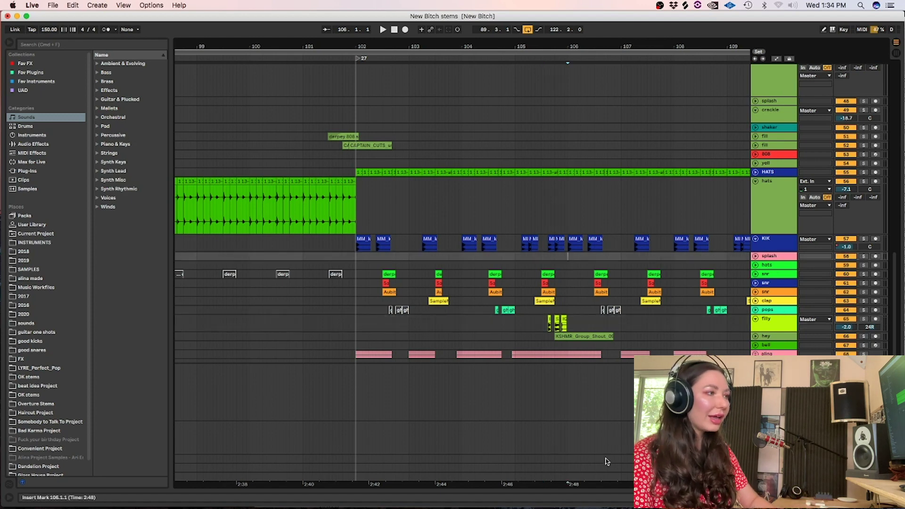
{"action": "key", "text": "space"}
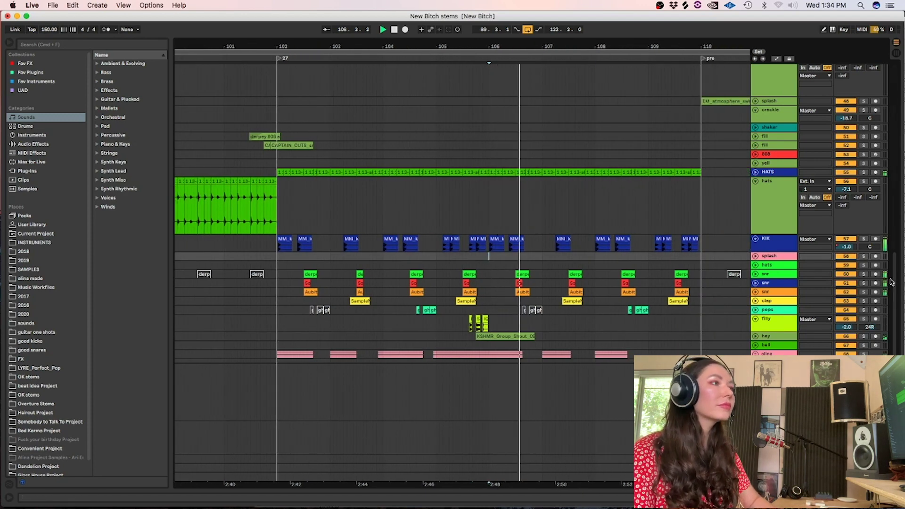
{"action": "scroll", "coordinate": [893, 304], "scroll_direction": "down", "scroll_amount": 2}
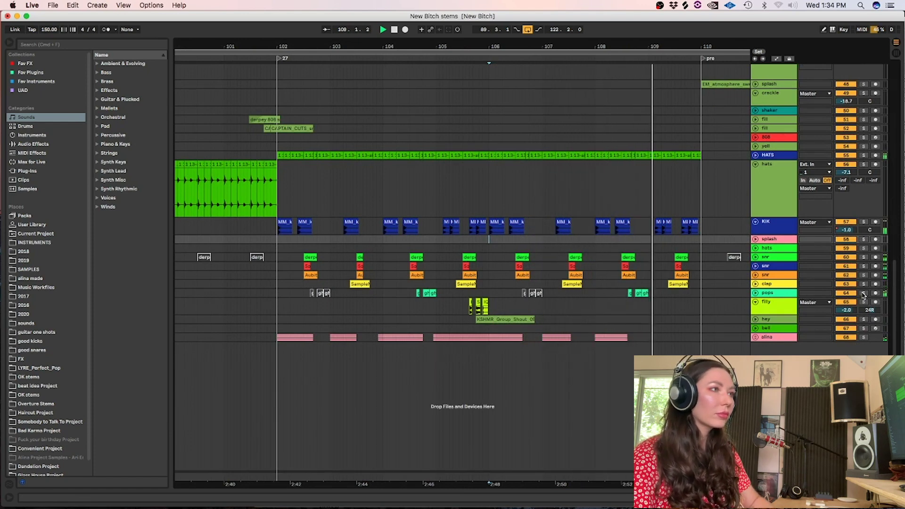
{"action": "key", "text": "space"}
Solo the pops track, play it from just before its last clips in bar 108, and unfold the track
{"action": "left_click", "coordinate": [864, 294]}
{"action": "left_click", "coordinate": [628, 294]}
{"action": "key", "text": "space"}
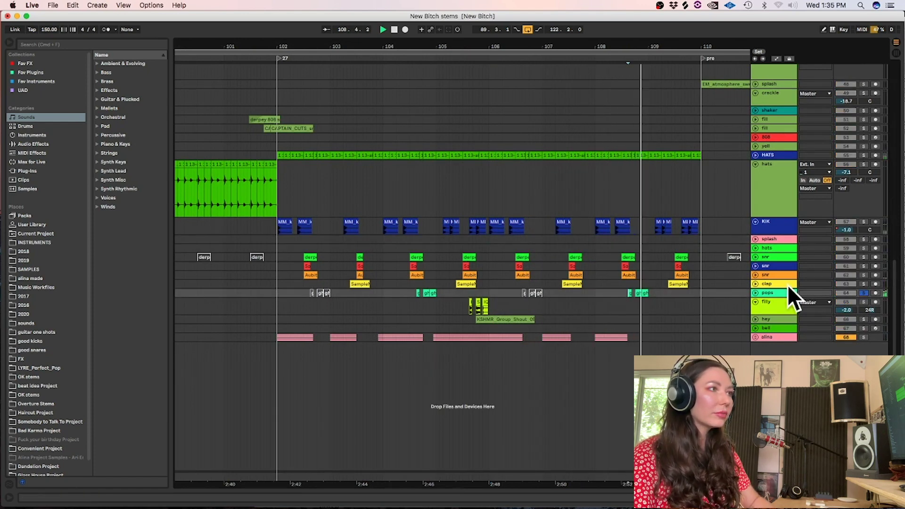
{"action": "left_click", "coordinate": [756, 293]}
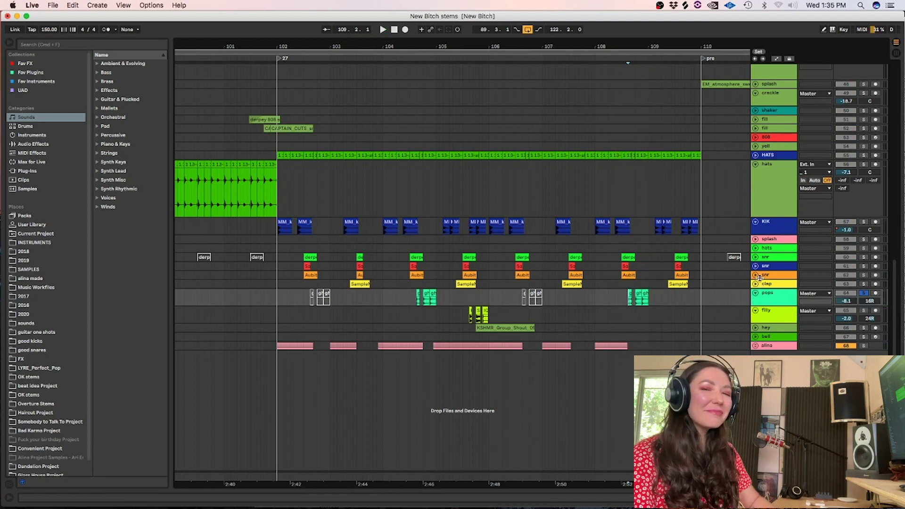
Show the pops track's effect chain and play the pops up close from 108.3.2
{"action": "double_click", "coordinate": [632, 295]}
{"action": "key", "text": "shift+Tab"}
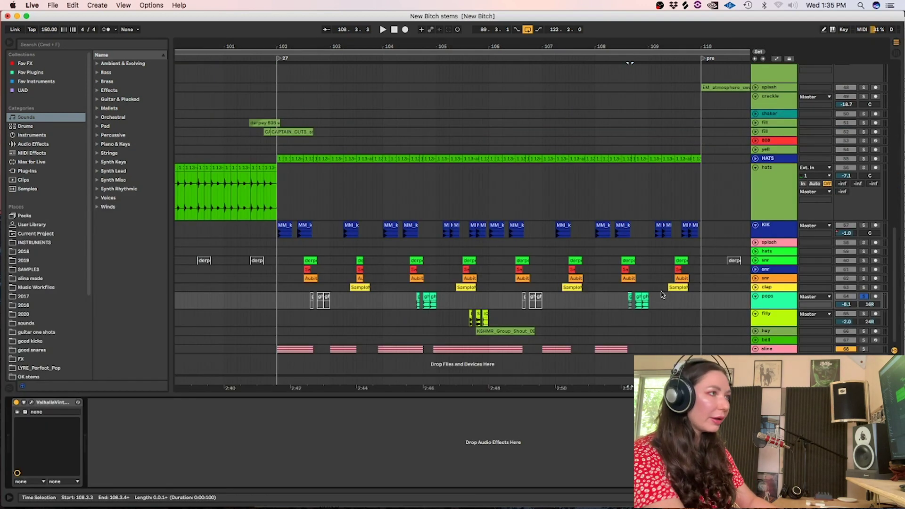
{"action": "left_click", "coordinate": [625, 304]}
{"action": "key", "text": "plus"}
{"action": "key", "text": "plus"}
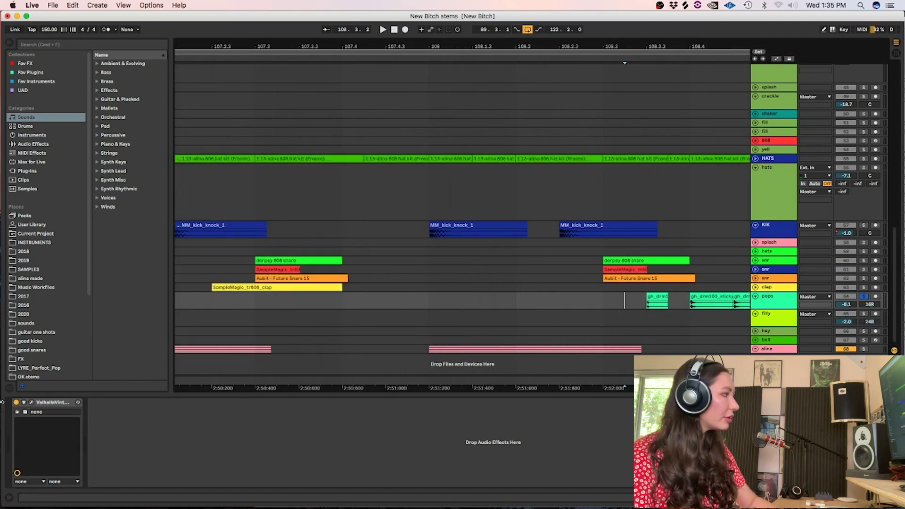
{"action": "key", "text": "space"}
{"action": "key", "text": "space"}
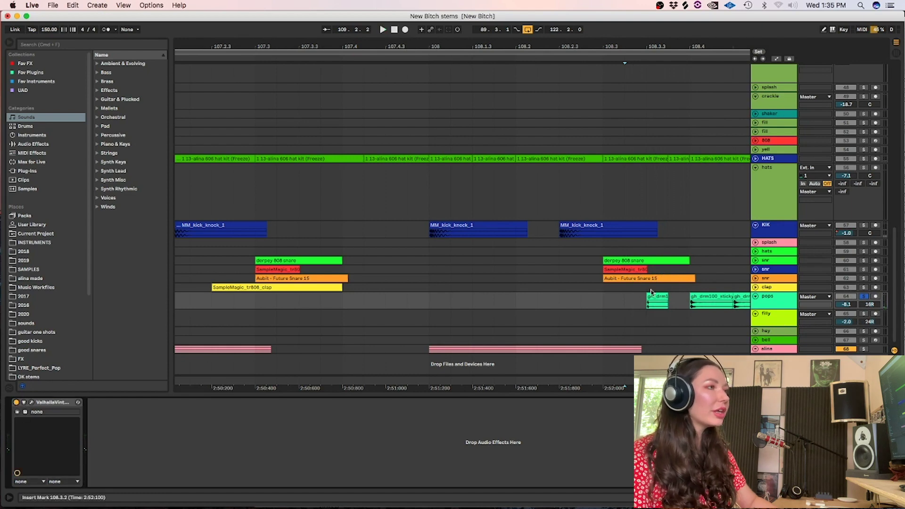
Play the pops from 108.3.3, unsolo the track, and let the full mix run into the pre section
{"action": "scroll", "coordinate": [651, 293], "scroll_direction": "down", "scroll_amount": 10}
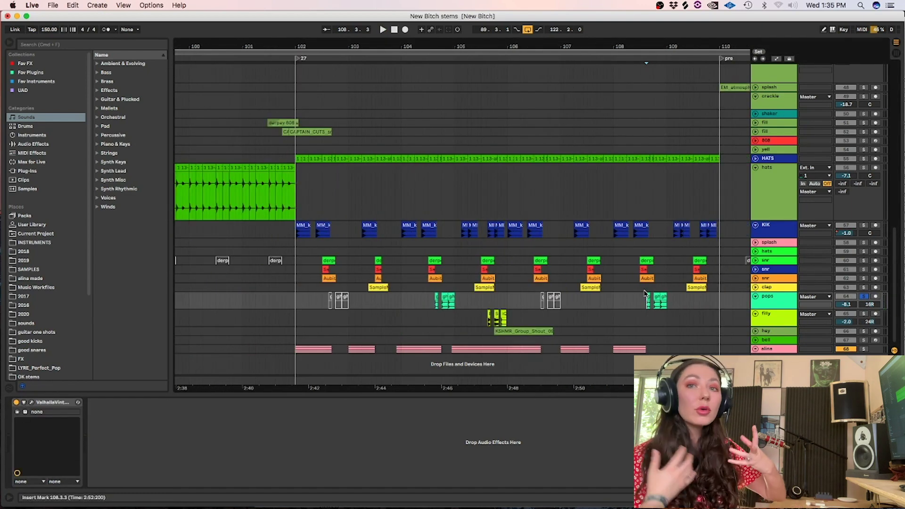
{"action": "key", "text": "space"}
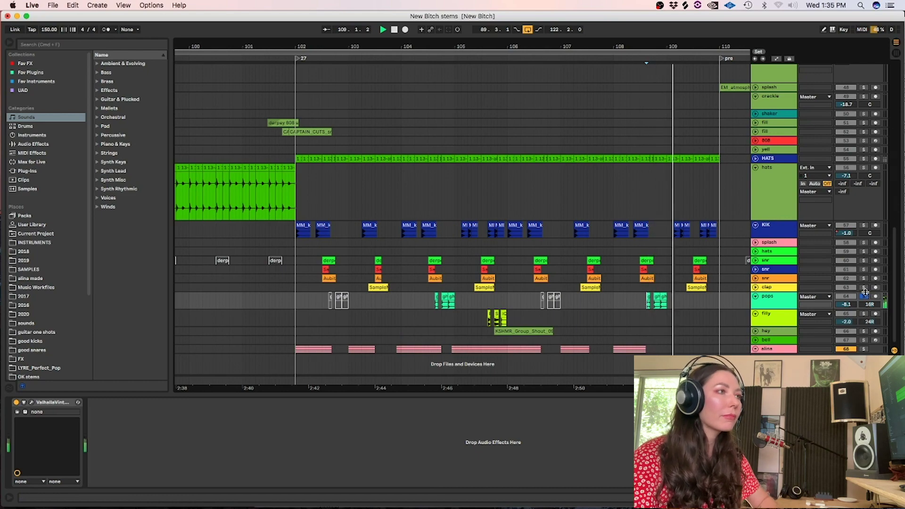
{"action": "scroll", "coordinate": [852, 218], "scroll_direction": "up", "scroll_amount": 20}
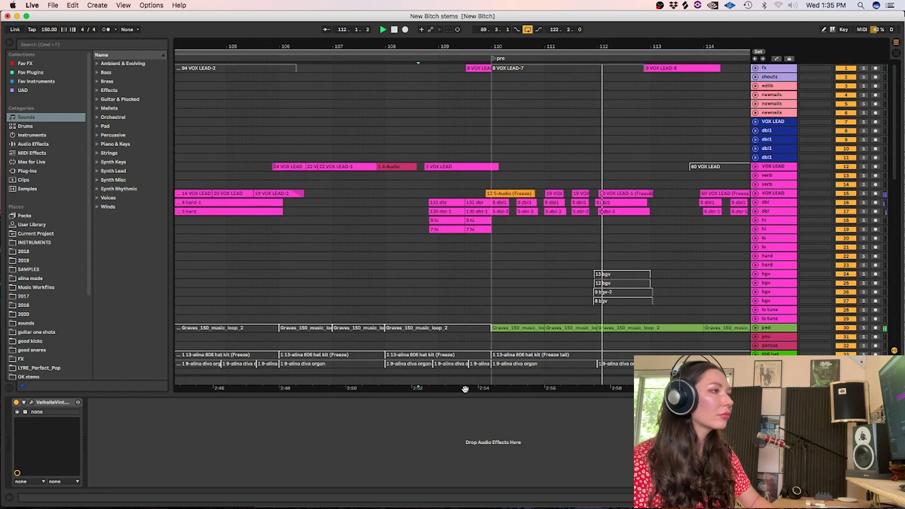
Unfold, solo and enlarge the pad track, and play it from its first active clip at 110.1.1
{"action": "left_click", "coordinate": [756, 327]}
{"action": "key", "text": "space"}
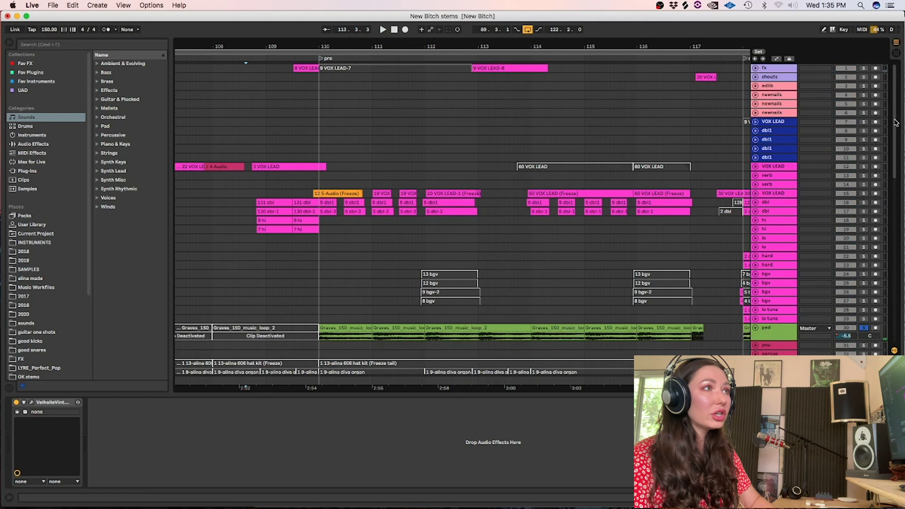
{"action": "scroll", "coordinate": [773, 229], "scroll_direction": "down", "scroll_amount": 8}
{"action": "left_click_drag", "start_coordinate": [773, 226], "coordinate": [772, 259]}
{"action": "left_click", "coordinate": [319, 231]}
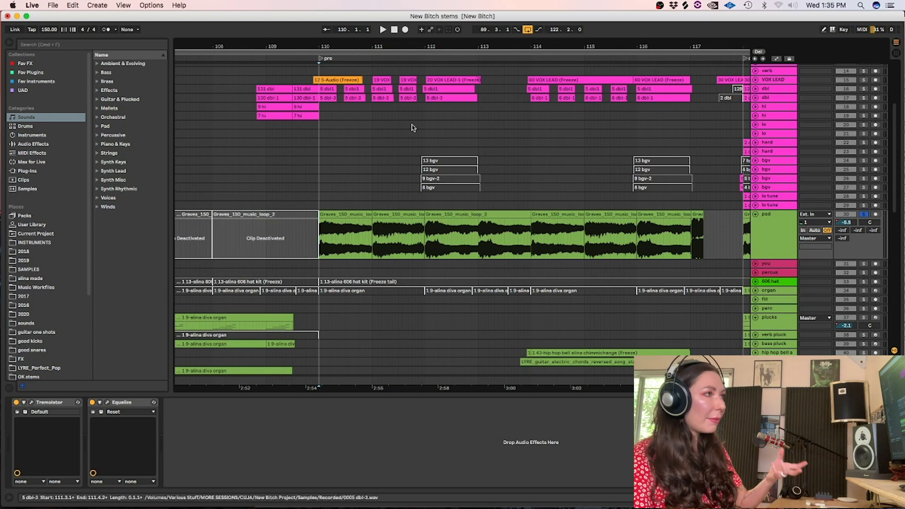
{"action": "left_click", "coordinate": [341, 215]}
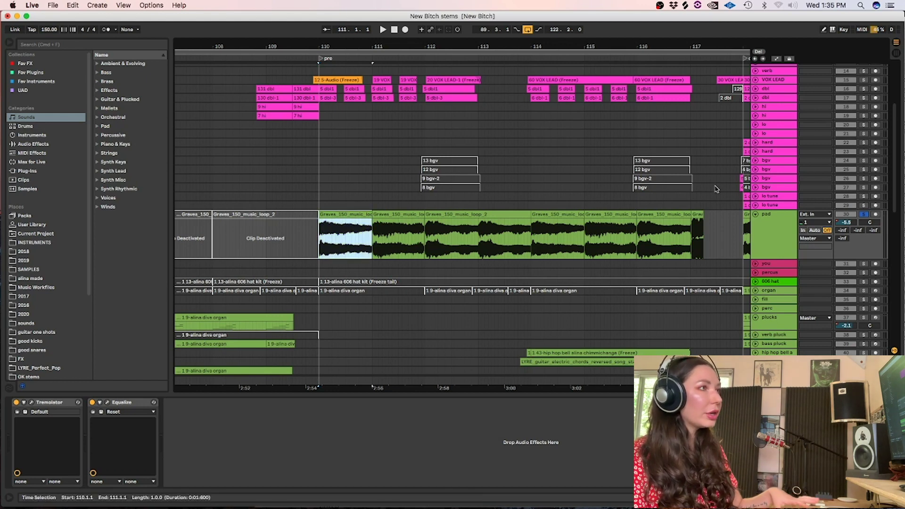
{"action": "key", "text": "space"}
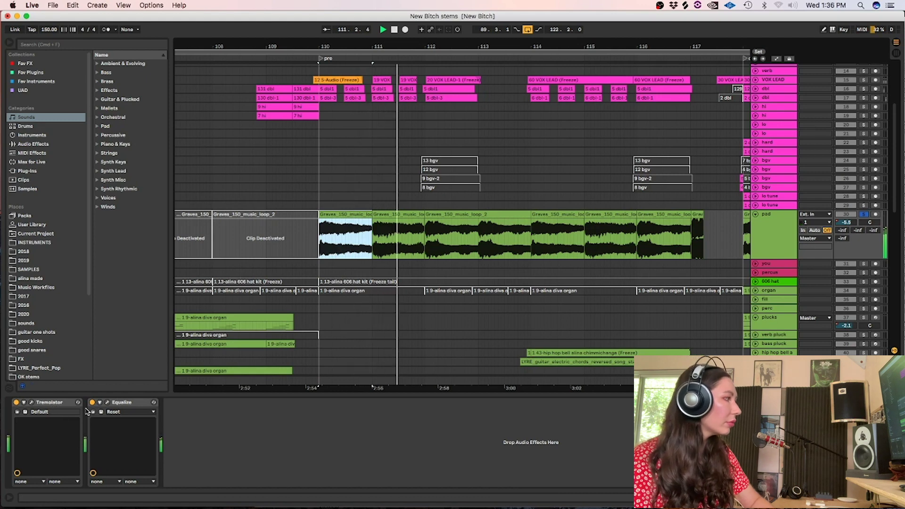
Bypass Tremolator on the pad track, play the pad without it, and switch the effect back on
{"action": "left_click", "coordinate": [16, 403]}
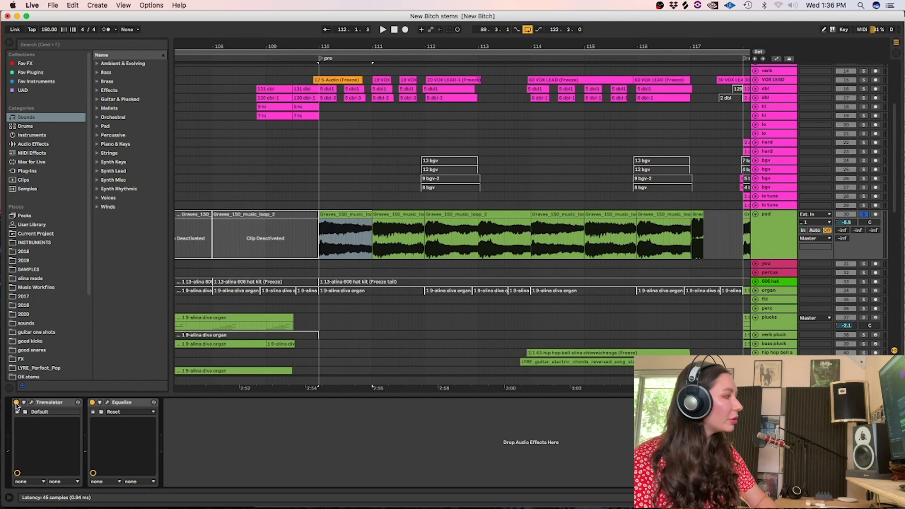
{"action": "key", "text": "space"}
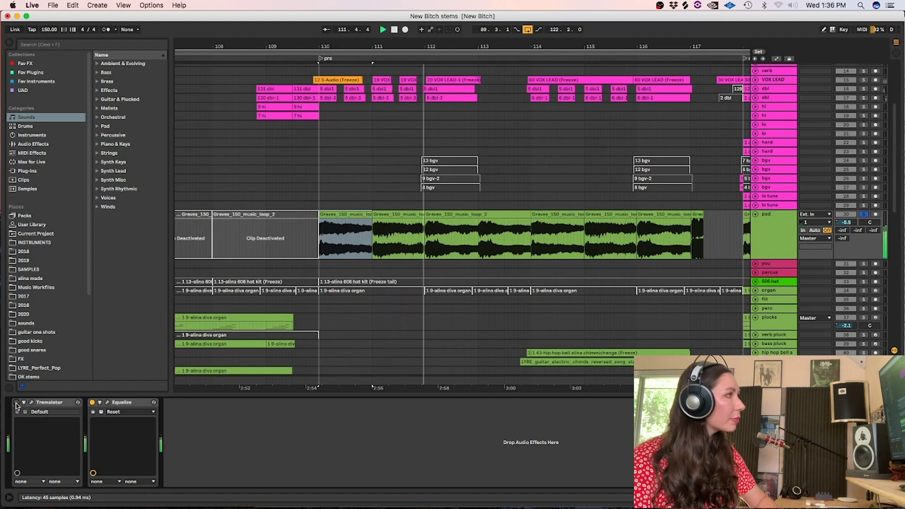
{"action": "left_click", "coordinate": [16, 403]}
Open the pad clip at 111.1.1, display its Transposition envelope, play the clip, and return to the effect chain
{"action": "double_click", "coordinate": [399, 214]}
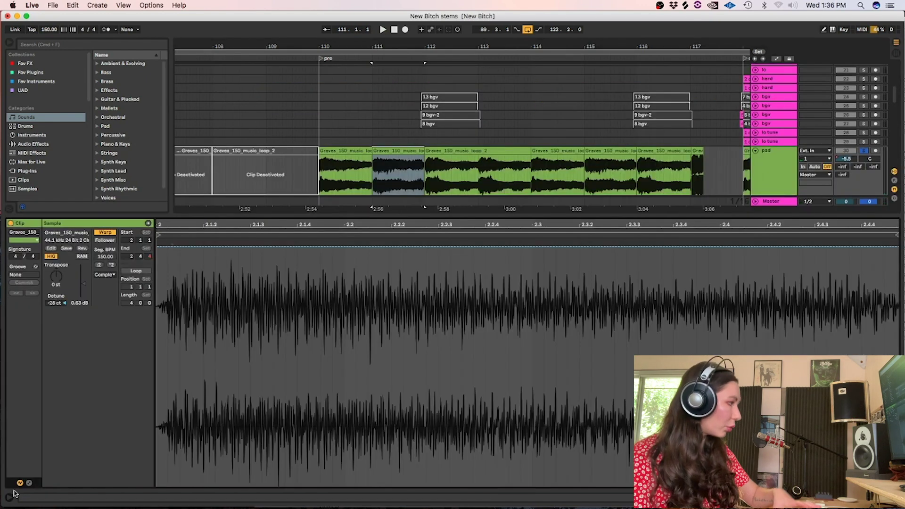
{"action": "left_click", "coordinate": [28, 482]}
{"action": "left_click", "coordinate": [172, 242]}
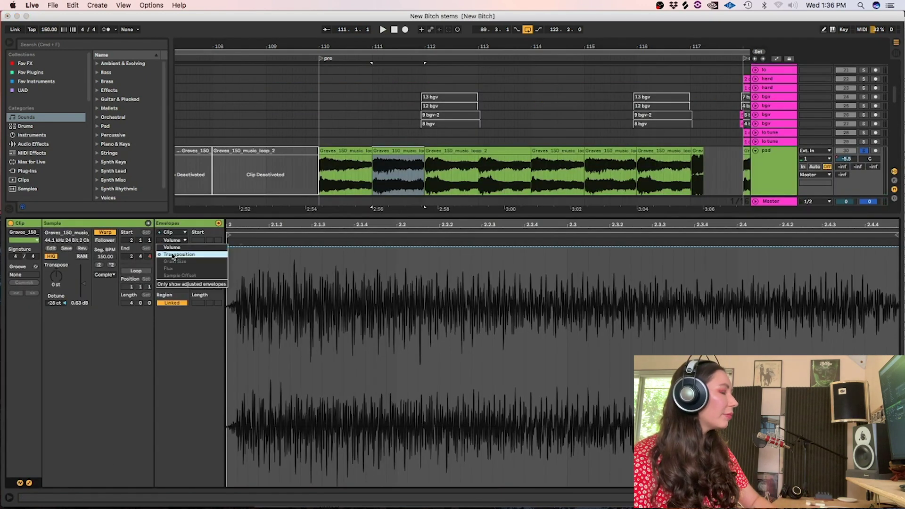
{"action": "left_click", "coordinate": [177, 249]}
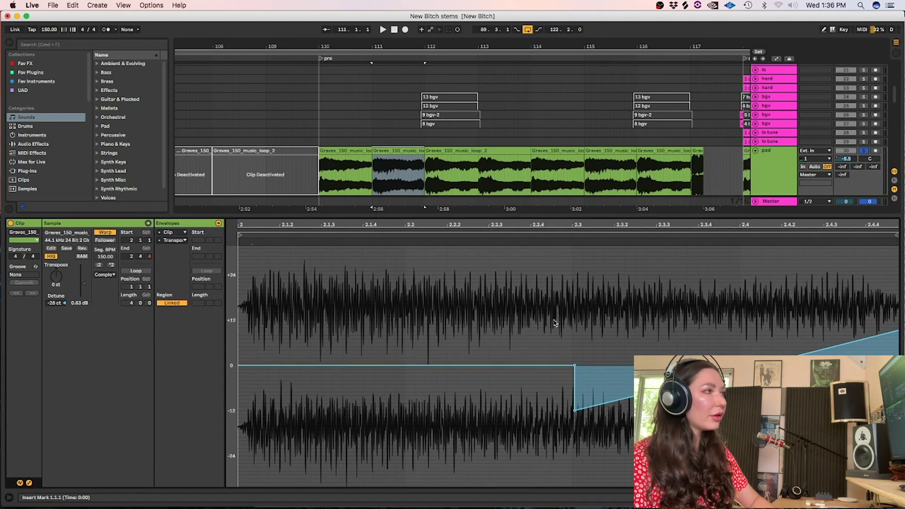
{"action": "left_click", "coordinate": [512, 237]}
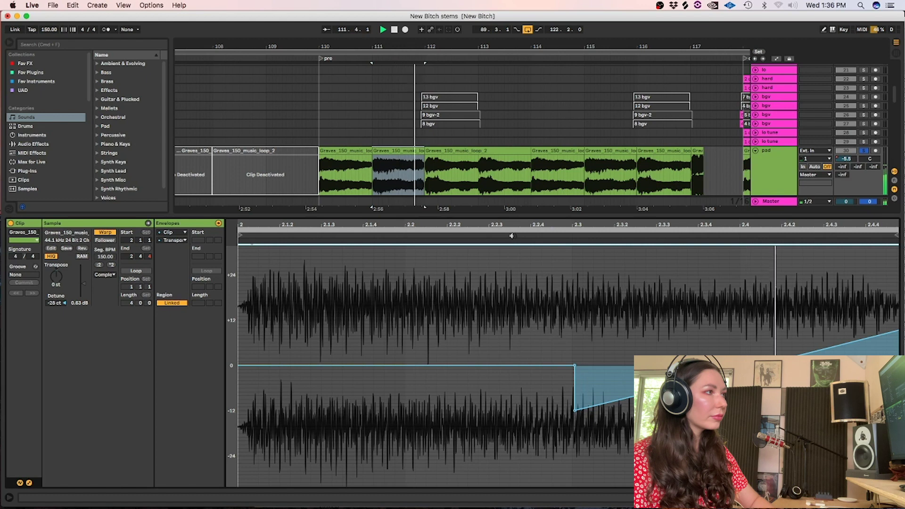
{"action": "key", "text": "space"}
{"action": "key", "text": "shift+Tab"}
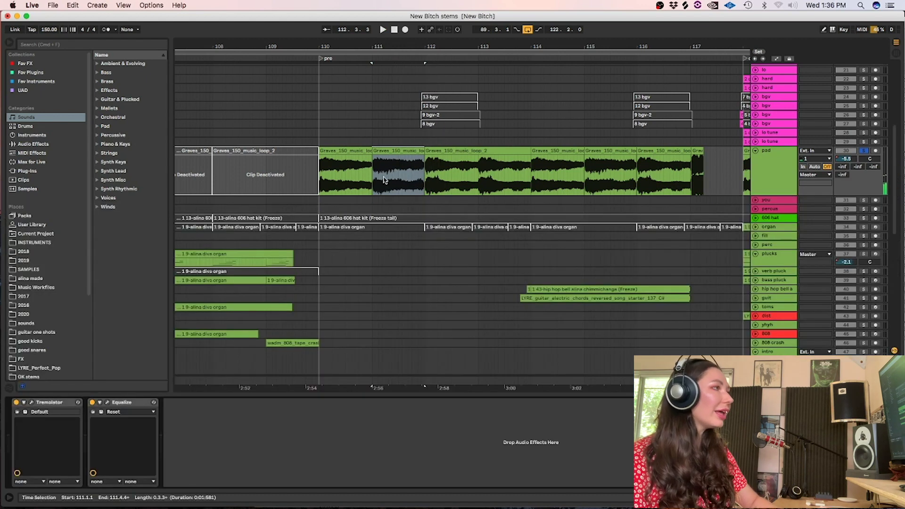
Select the pad clip at 110.1.1, open the track's Equalize plug-in, and move its window clear of the pad clips
{"action": "left_click", "coordinate": [357, 154]}
{"action": "left_click", "coordinate": [402, 149]}
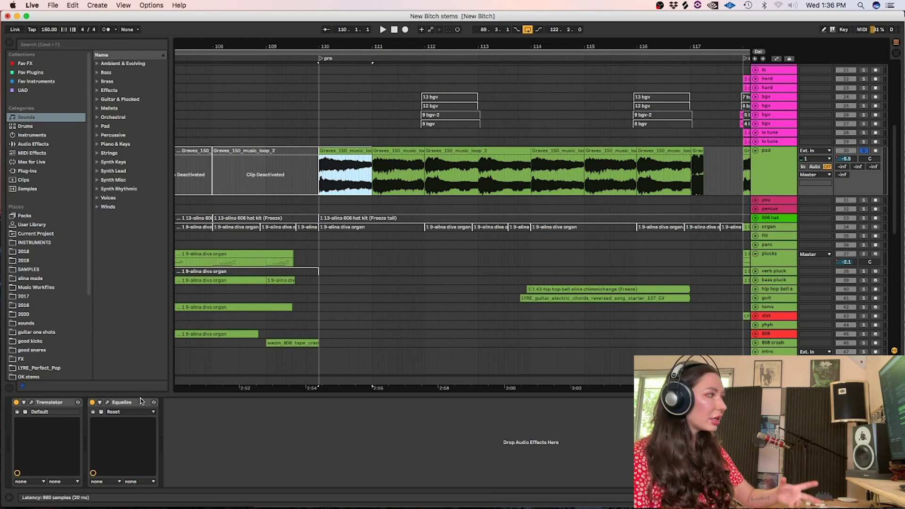
{"action": "left_click", "coordinate": [107, 404]}
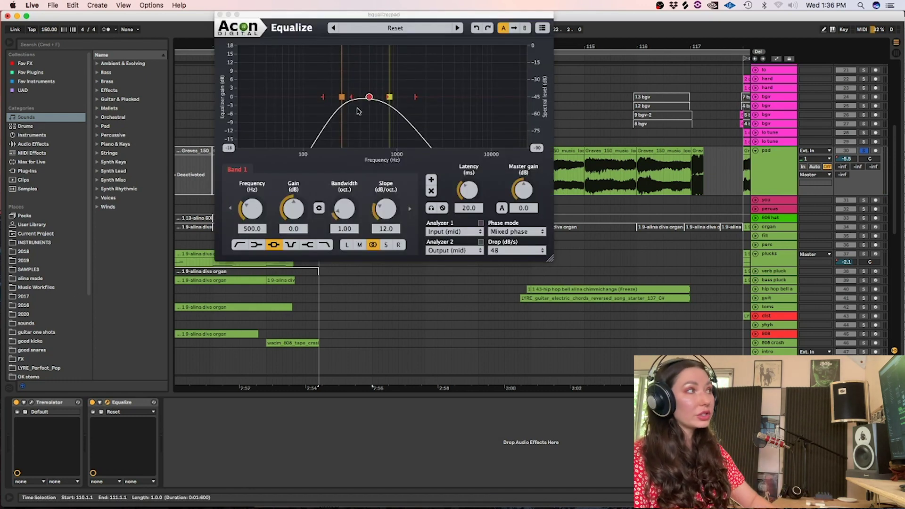
{"action": "left_click_drag", "start_coordinate": [378, 20], "coordinate": [452, 196]}
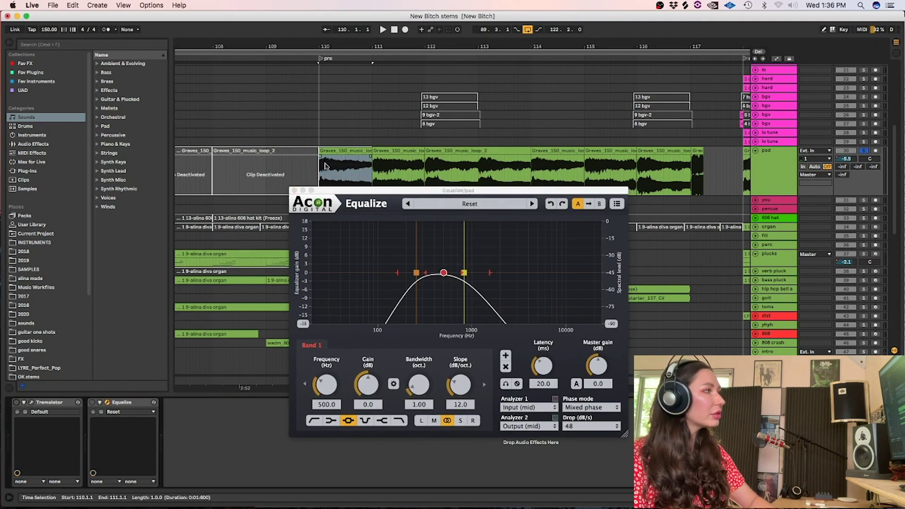
Play the pad from 110.1.1 with Tremolator and Equalize bypassed, switch both back on, and close the Equalize window
{"action": "left_click", "coordinate": [321, 178]}
{"action": "key", "text": "space"}
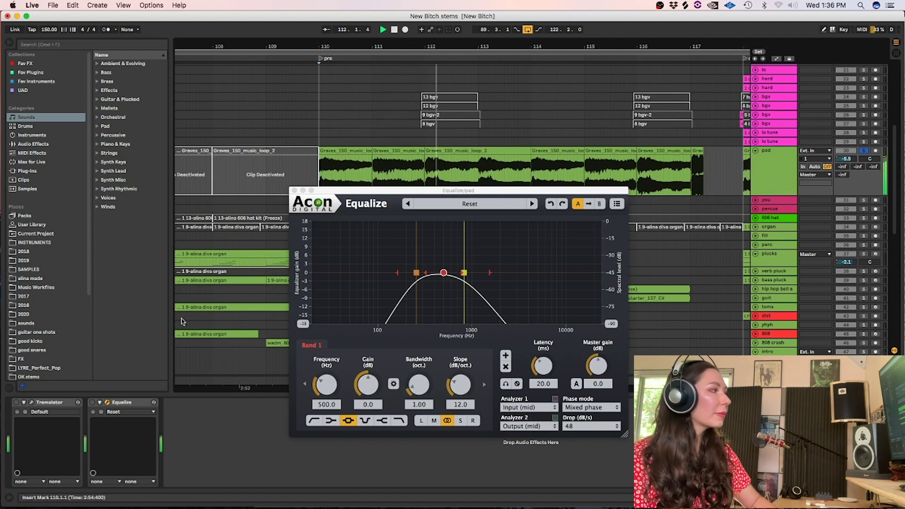
{"action": "left_click", "coordinate": [16, 402]}
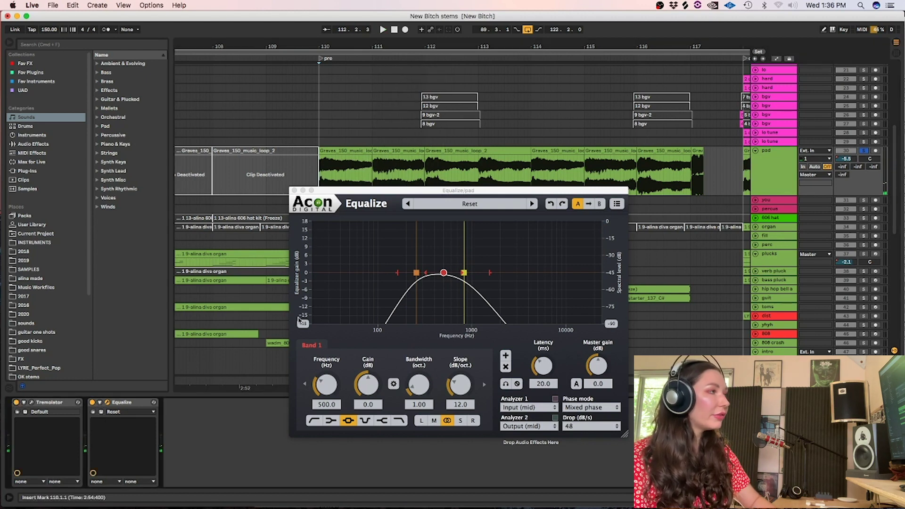
{"action": "left_click", "coordinate": [295, 191]}
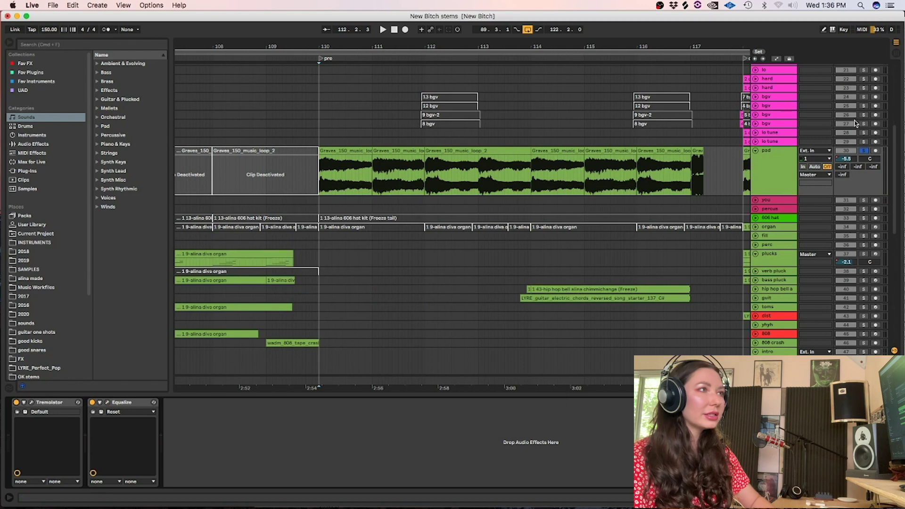
Unsolo the pad track and play the full mix from 110.1.1
{"action": "left_click", "coordinate": [864, 151]}
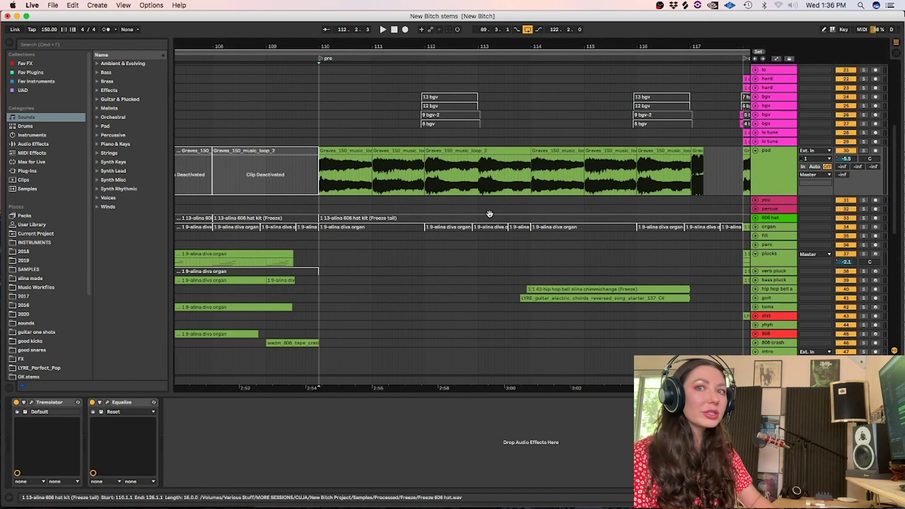
{"action": "key", "text": "space"}
{"action": "left_click_drag", "start_coordinate": [900, 188], "coordinate": [902, 263]}
Unfold and solo the splash track with the EM_atmosphere_swell clip, play it from 110.1.1, and unsolo it
{"action": "left_click", "coordinate": [756, 183]}
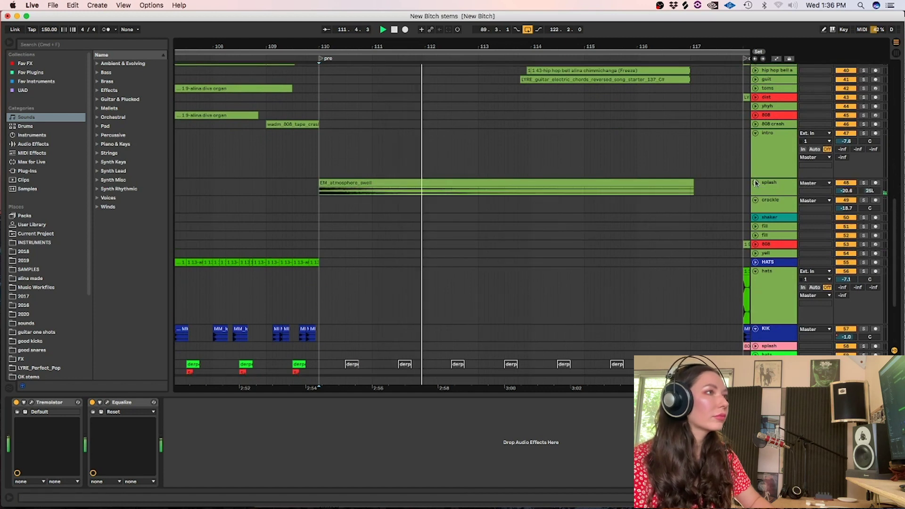
{"action": "left_click", "coordinate": [864, 183]}
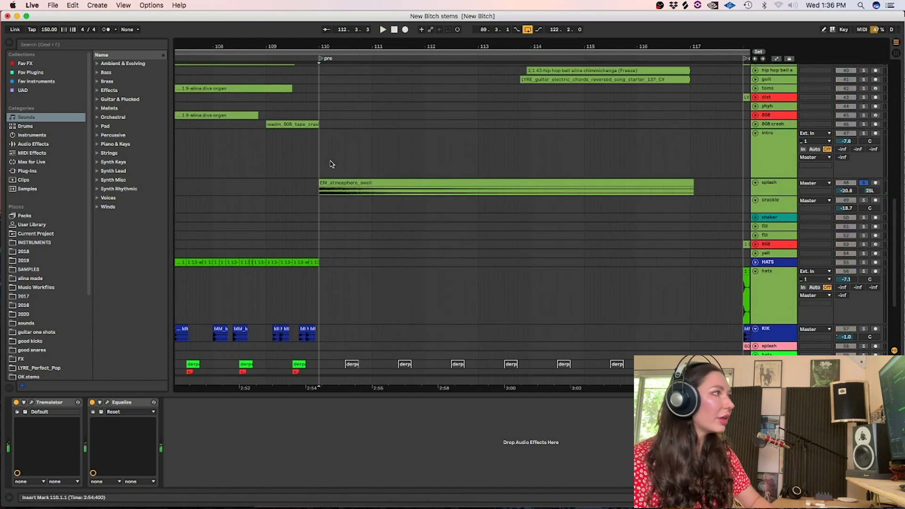
{"action": "left_click", "coordinate": [316, 165]}
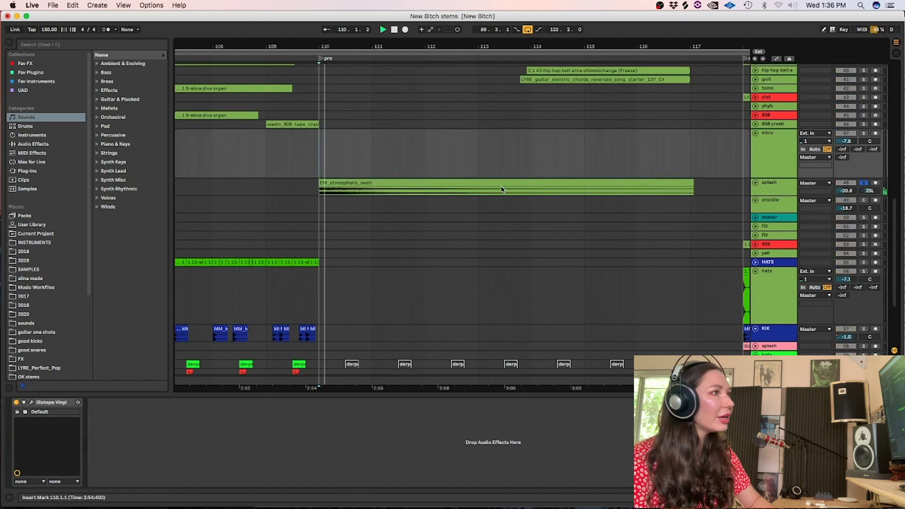
{"action": "left_click", "coordinate": [863, 183]}
Return to the vocal tracks and set the insert marker at 110.1.1 on the first hi track
{"action": "left_click_drag", "start_coordinate": [898, 219], "coordinate": [829, 139]}
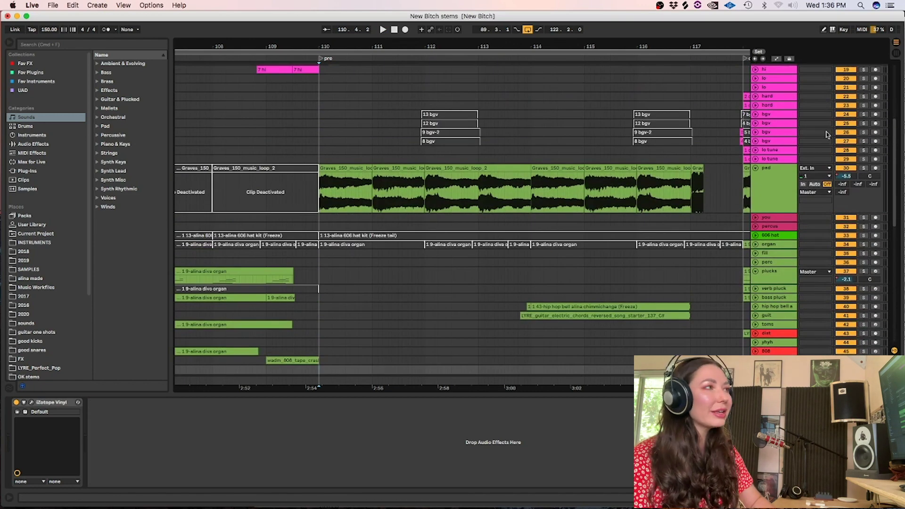
{"action": "scroll", "coordinate": [829, 134], "scroll_direction": "up", "scroll_amount": 10}
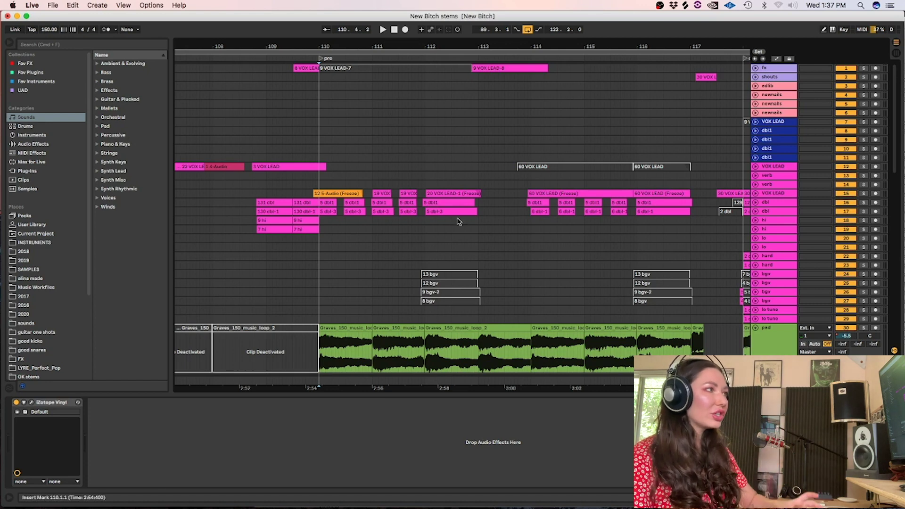
{"action": "left_click", "coordinate": [320, 223]}
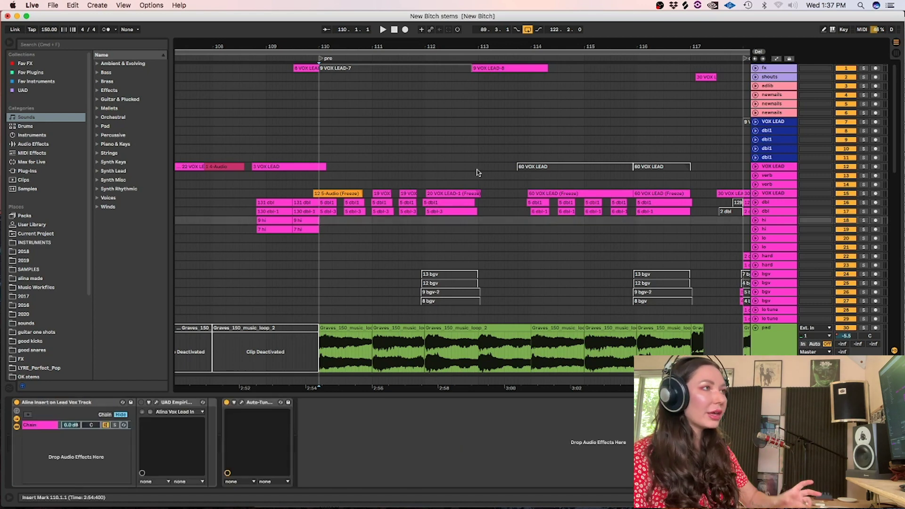
Play the full mix from 110.1.1 and unfold the two dbl tracks below the second pink VOX LEAD track
{"action": "key", "text": "space"}
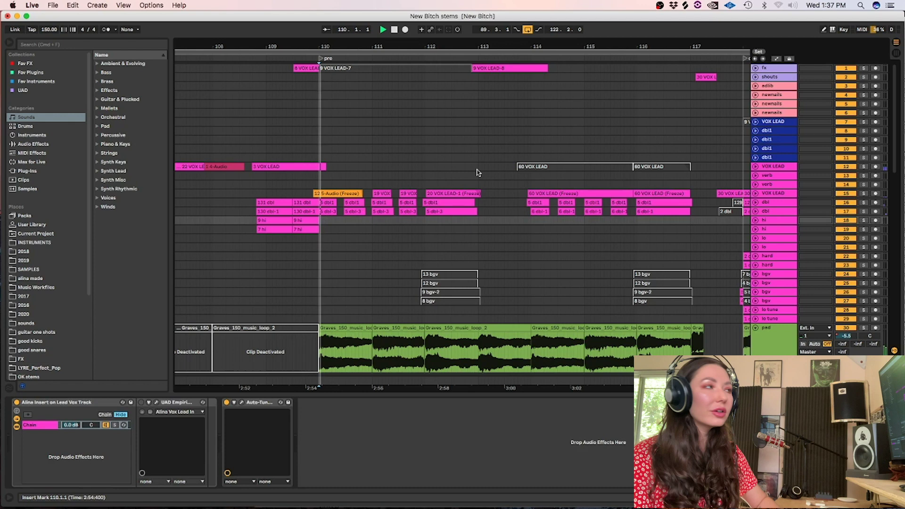
{"action": "left_click", "coordinate": [756, 212]}
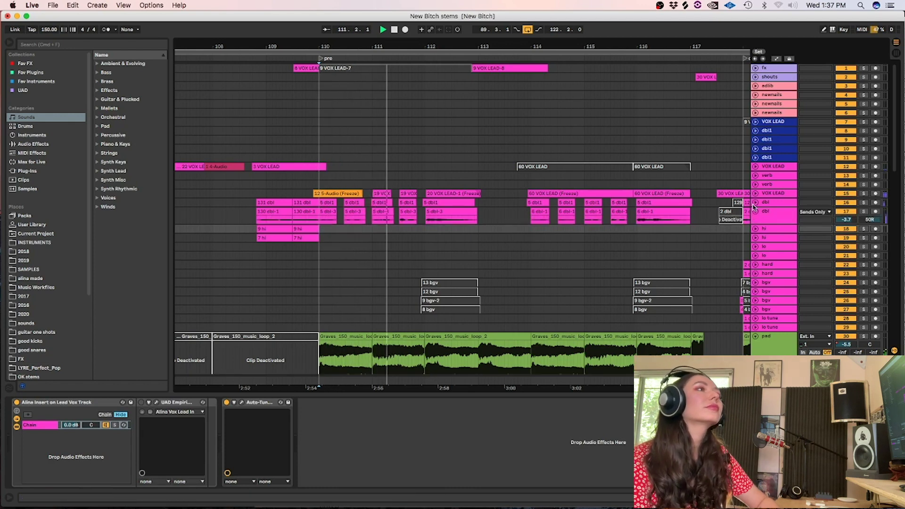
{"action": "left_click", "coordinate": [755, 202]}
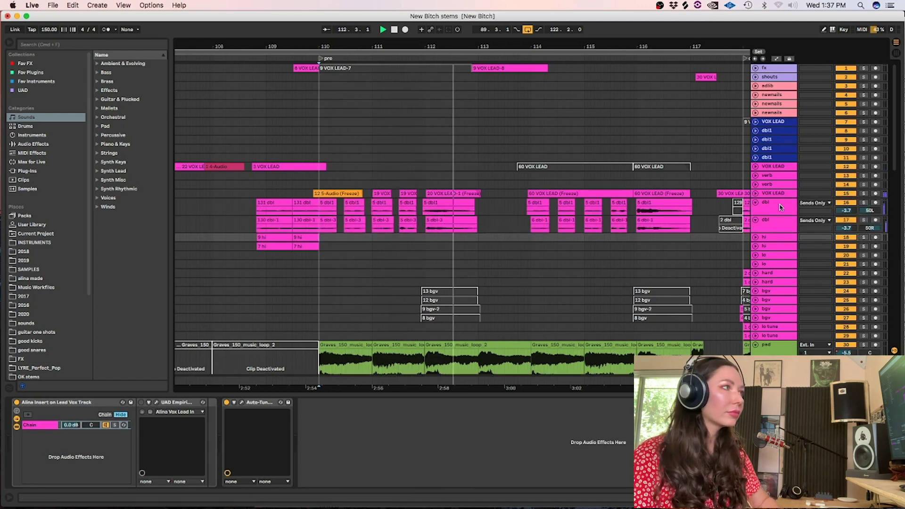
Select both dbl tracks, solo them together for playback from 110.1.1, and unsolo them
{"action": "left_click_drag", "start_coordinate": [781, 213], "coordinate": [778, 225]}
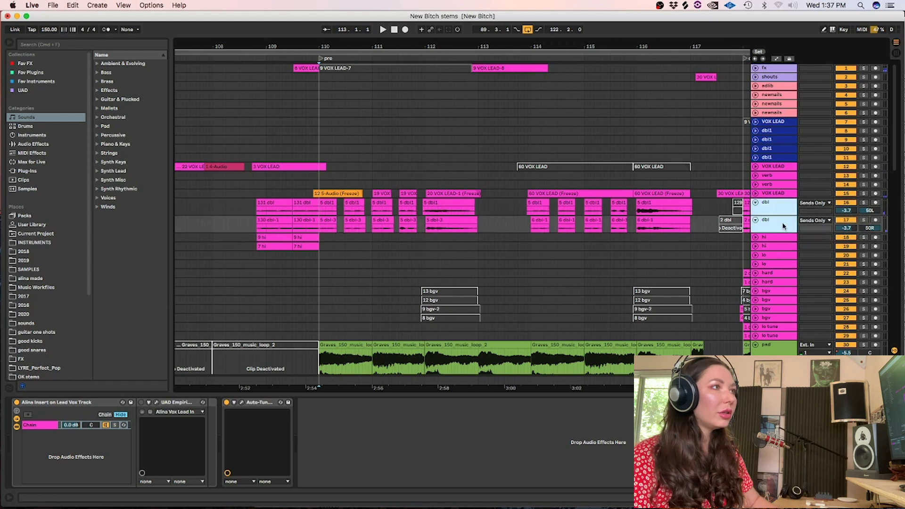
{"action": "left_click", "coordinate": [863, 220]}
{"action": "key", "text": "space"}
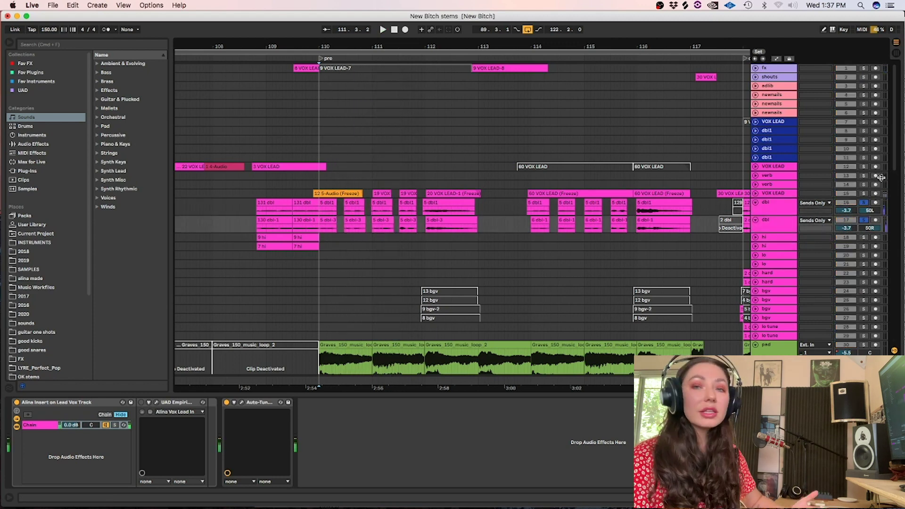
{"action": "left_click", "coordinate": [863, 203]}
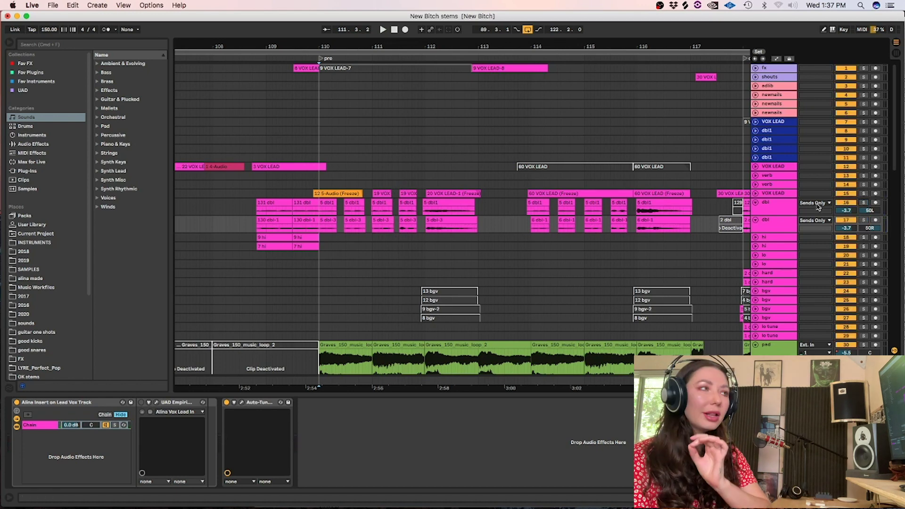
Set the insert marker at 117.3.2 on the adlib track and play the full mix into the chorus
{"action": "left_click", "coordinate": [667, 246]}
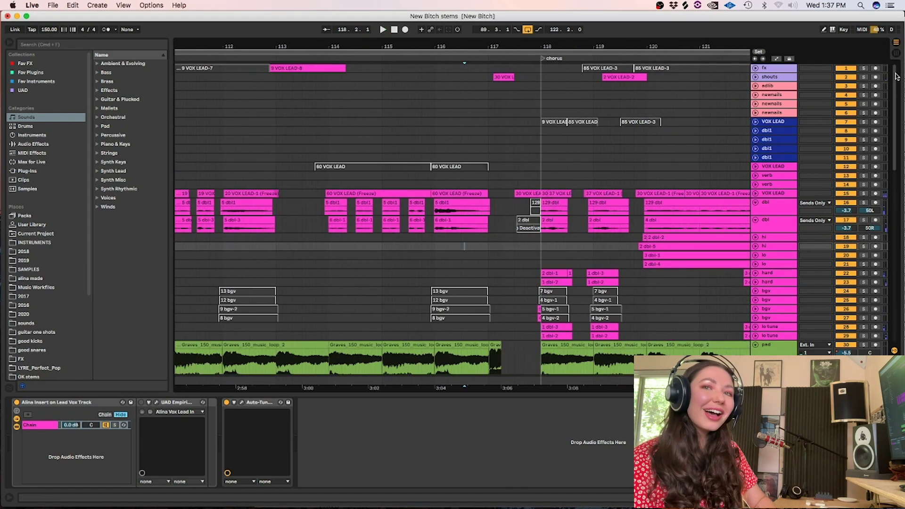
{"action": "left_click", "coordinate": [519, 87]}
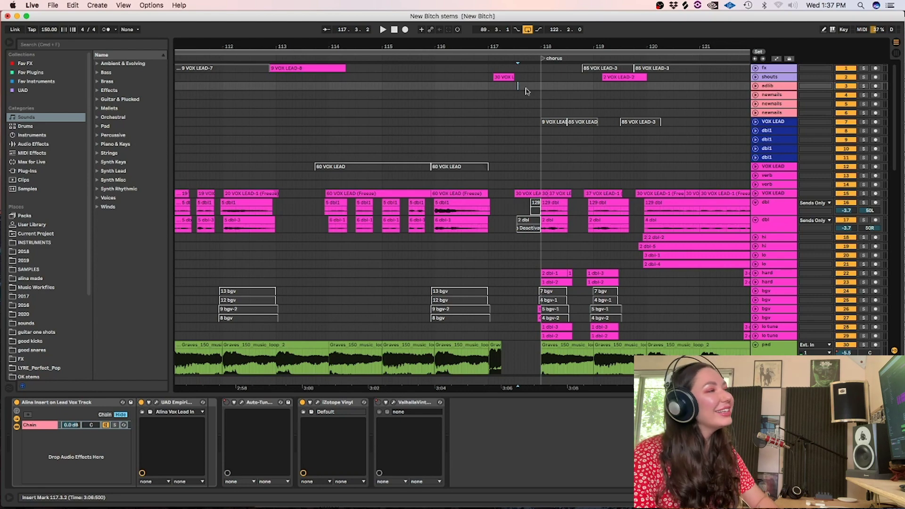
{"action": "key", "text": "space"}
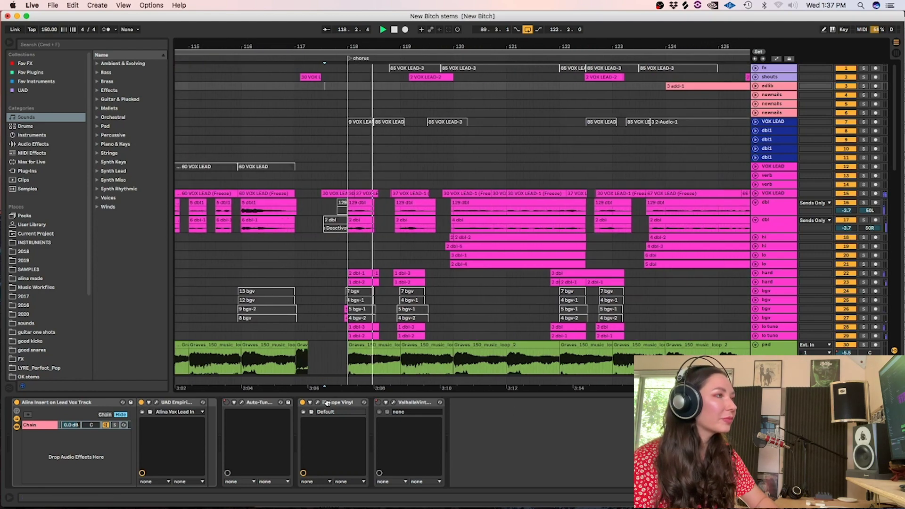
{"action": "scroll", "coordinate": [885, 208], "scroll_direction": "down", "scroll_amount": 8}
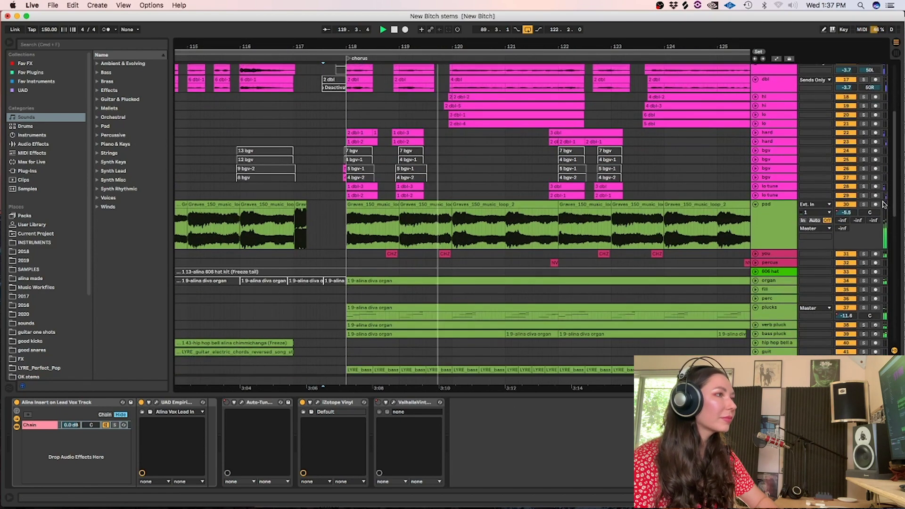
{"action": "key", "text": "space"}
Unfold the you track and set the insert marker at 118.3.4 on it, just before its first chorus clip
{"action": "left_click", "coordinate": [756, 240]}
{"action": "left_click", "coordinate": [382, 247]}
{"action": "left_click", "coordinate": [327, 231]}
Highlight the first chorus clips on both hard tracks from 117.3.4 to 119.3.3 and select the lower hard track
{"action": "scroll", "coordinate": [895, 146], "scroll_direction": "up", "scroll_amount": 1}
{"action": "scroll", "coordinate": [894, 146], "scroll_direction": "up", "scroll_amount": 8}
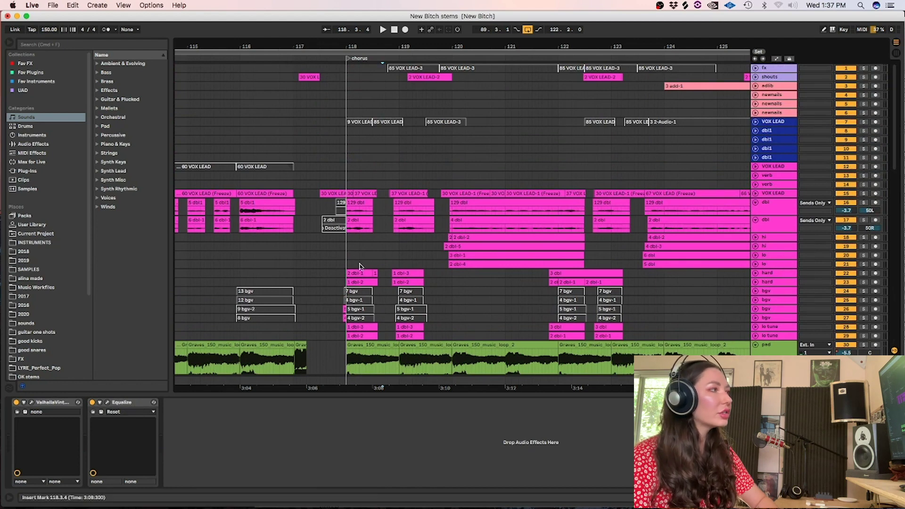
{"action": "left_click", "coordinate": [344, 264]}
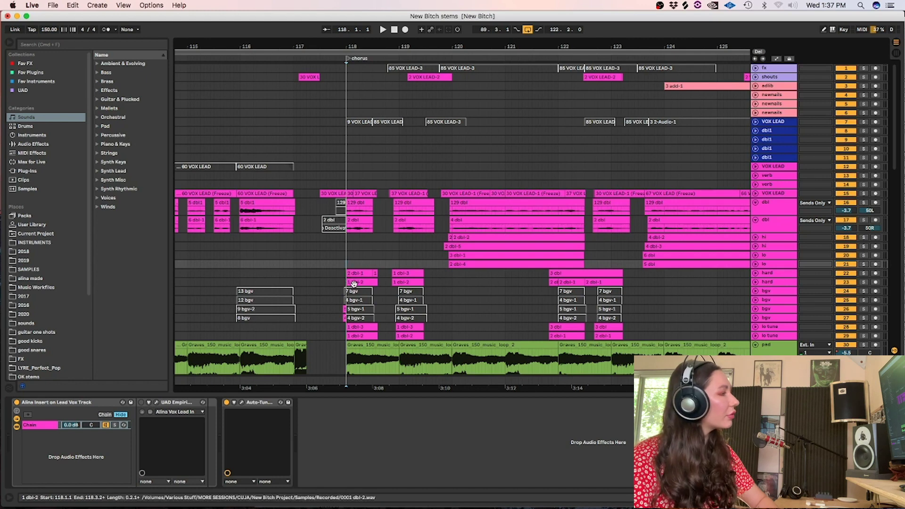
{"action": "left_click_drag", "start_coordinate": [433, 275], "coordinate": [329, 282]}
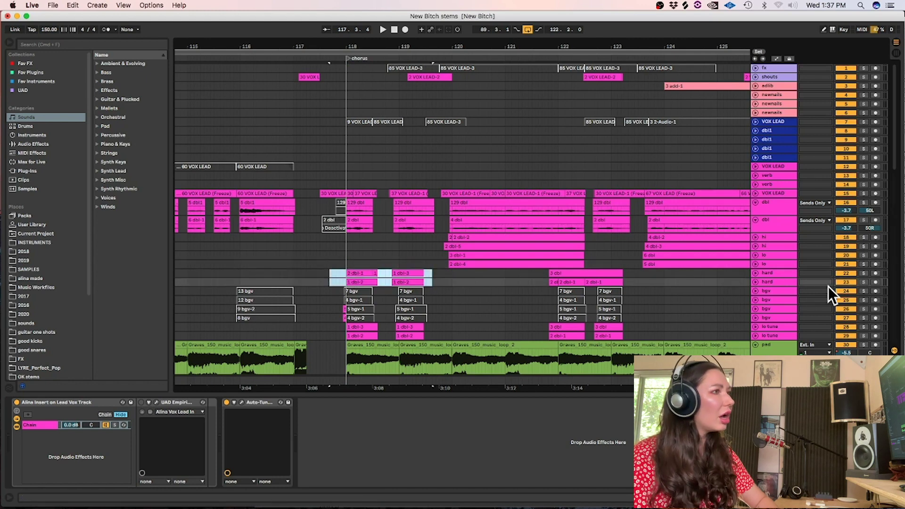
{"action": "left_click", "coordinate": [776, 276]}
{"action": "left_click", "coordinate": [773, 283]}
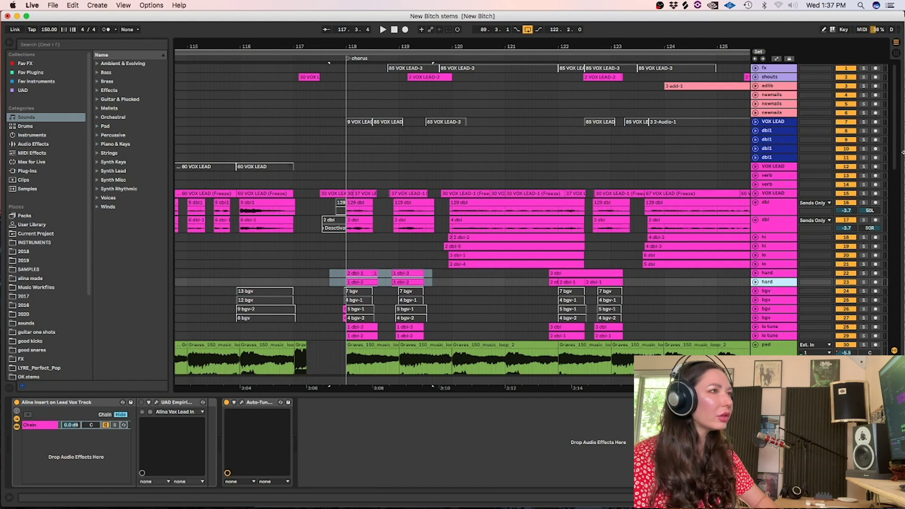
Solo the you track, play its chorus clips from 118.3.4, and unsolo it
{"action": "left_click_drag", "start_coordinate": [896, 153], "coordinate": [904, 204]}
{"action": "scroll", "coordinate": [410, 193], "scroll_direction": "down", "scroll_amount": 2}
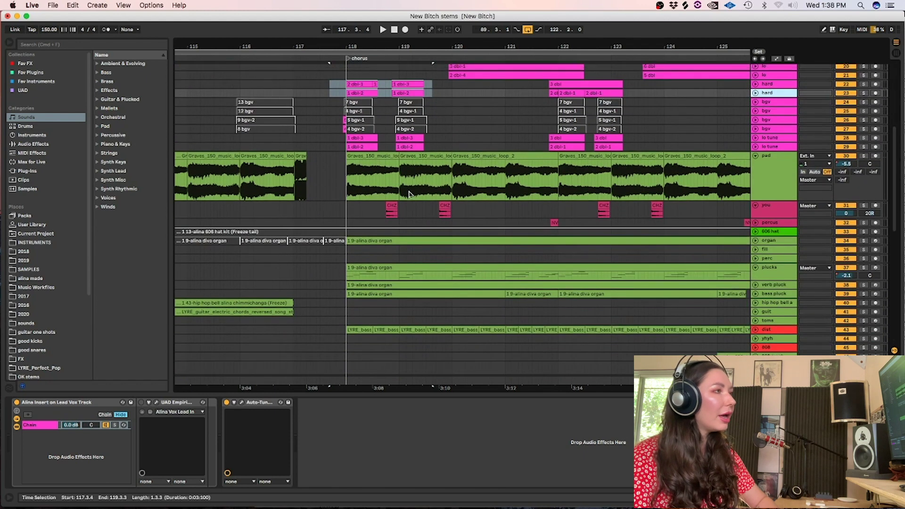
{"action": "left_click", "coordinate": [380, 216]}
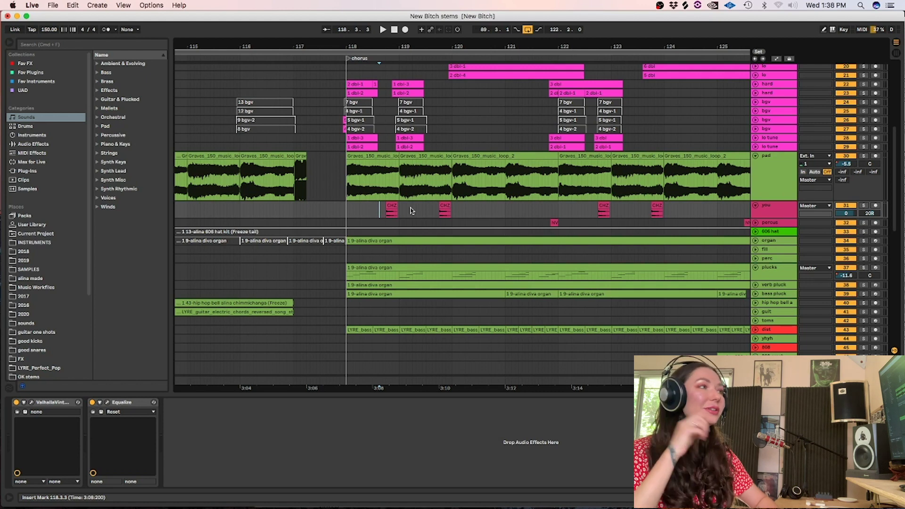
{"action": "left_click", "coordinate": [383, 218]}
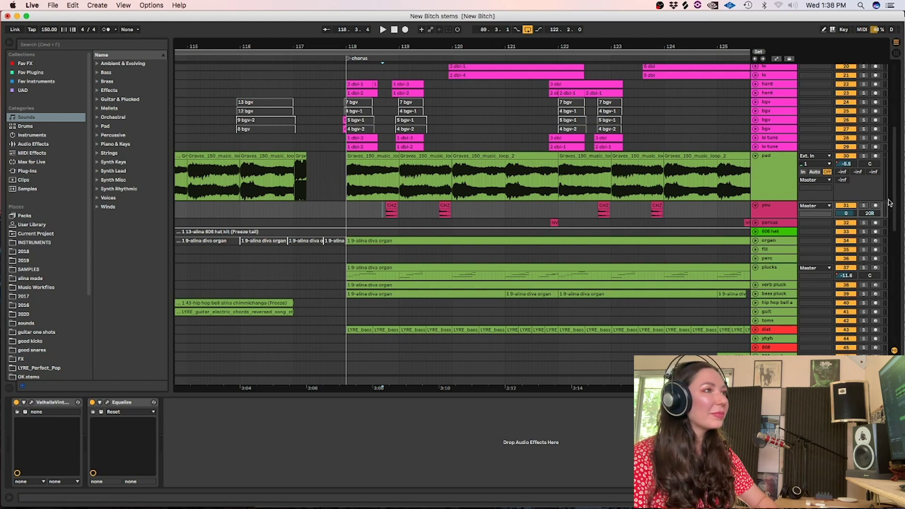
{"action": "left_click", "coordinate": [865, 206]}
{"action": "key", "text": "space"}
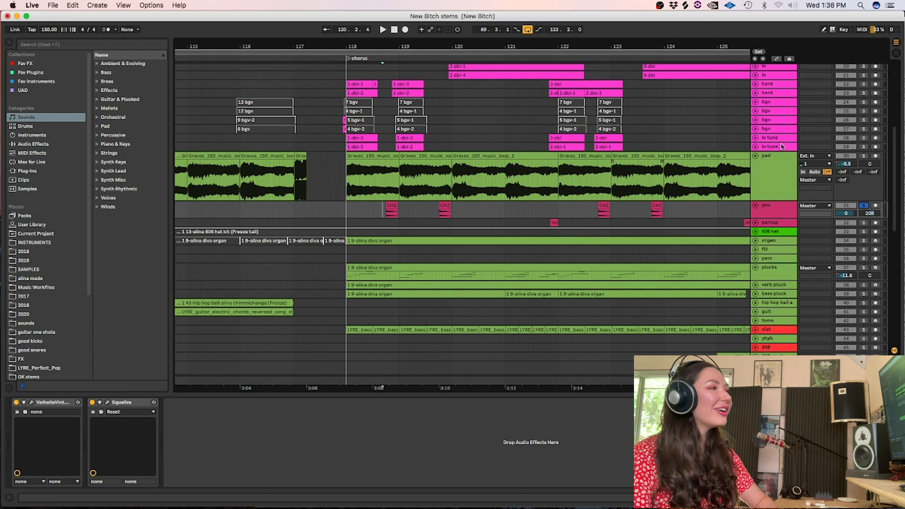
{"action": "left_click", "coordinate": [865, 206]}
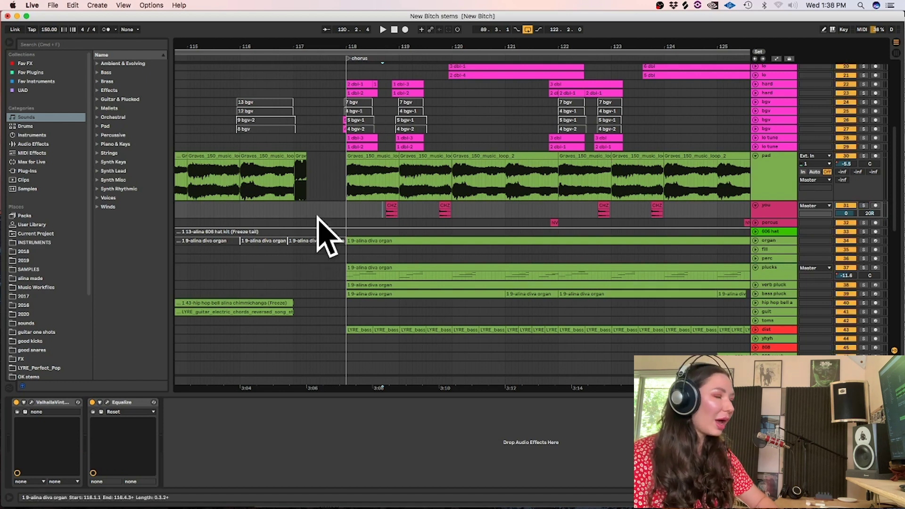
Enlarge the you track to show its waveforms and play the full mix from 118.1.1
{"action": "key", "text": "space"}
{"action": "left_click_drag", "start_coordinate": [761, 222], "coordinate": [749, 233]}
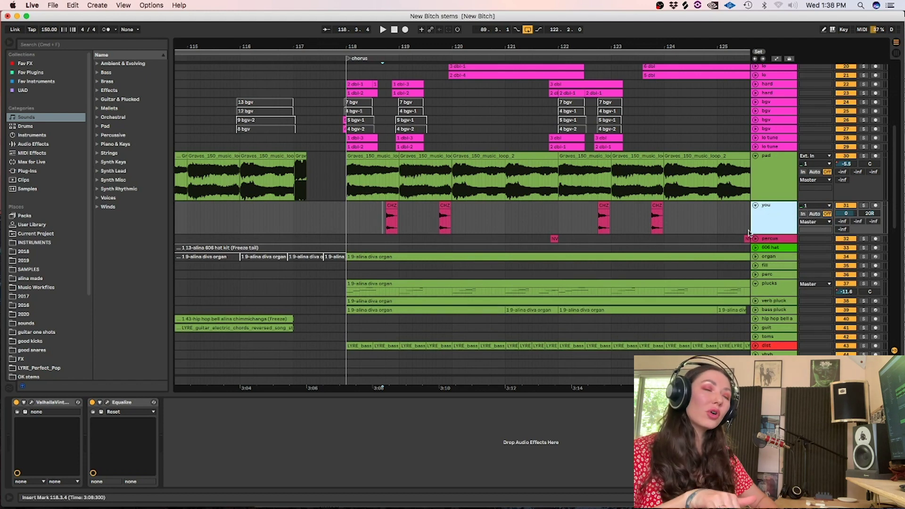
{"action": "left_click", "coordinate": [344, 213]}
{"action": "key", "text": "space"}
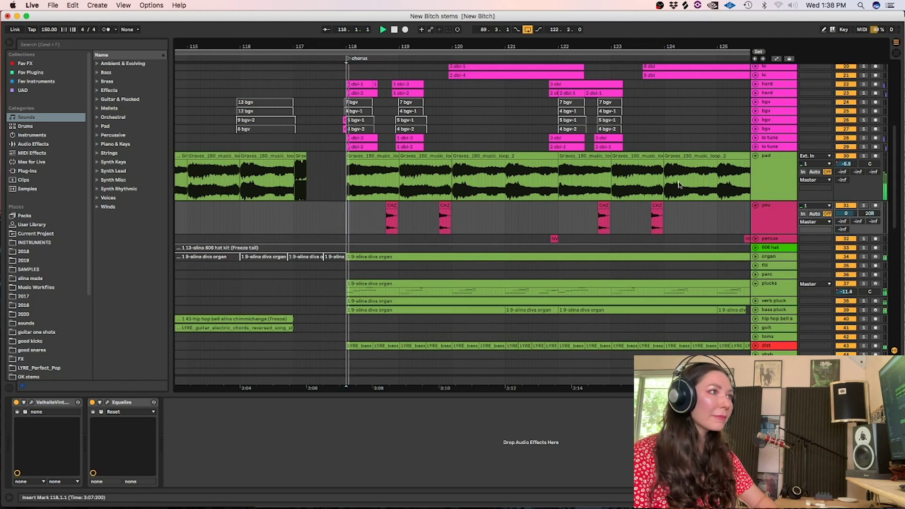
Unfold and solo the organ track during playback, and enlarge it to show its MIDI notes and devices
{"action": "left_click", "coordinate": [756, 257]}
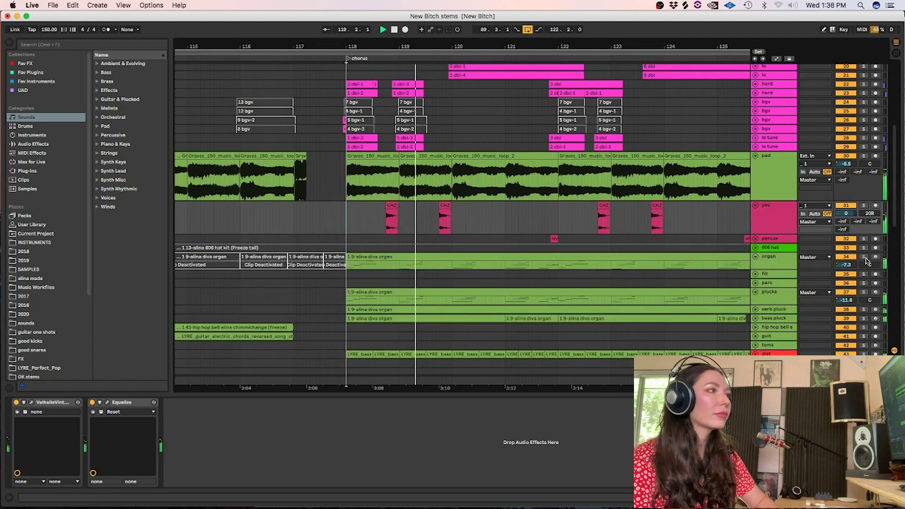
{"action": "left_click", "coordinate": [865, 258]}
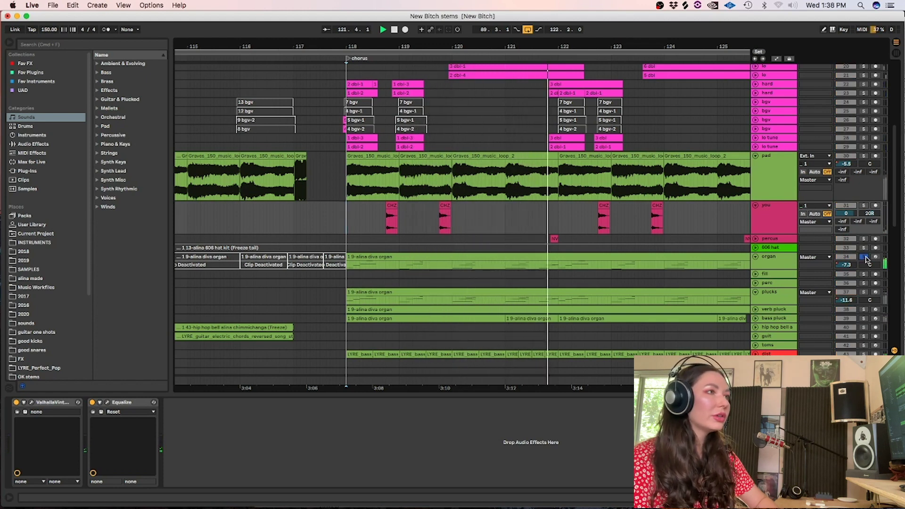
{"action": "scroll", "coordinate": [767, 215], "scroll_direction": "down", "scroll_amount": 5}
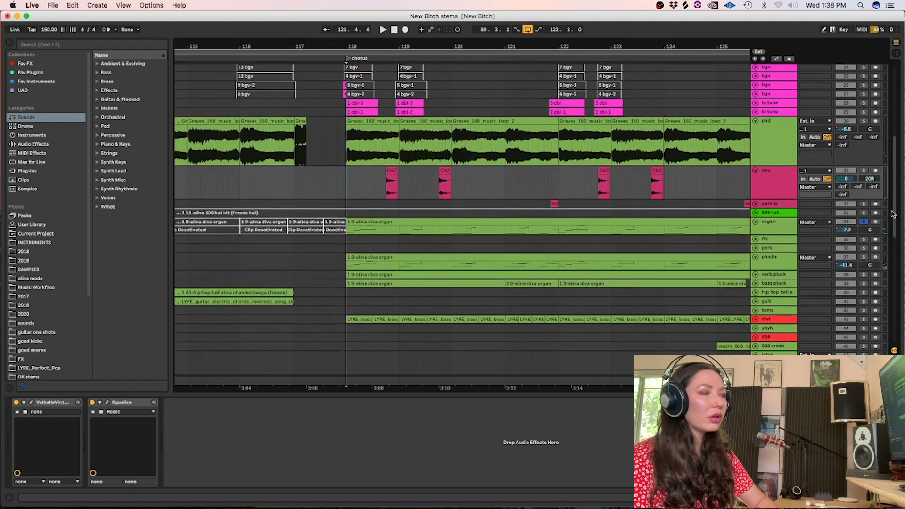
{"action": "left_click_drag", "start_coordinate": [767, 212], "coordinate": [767, 228]}
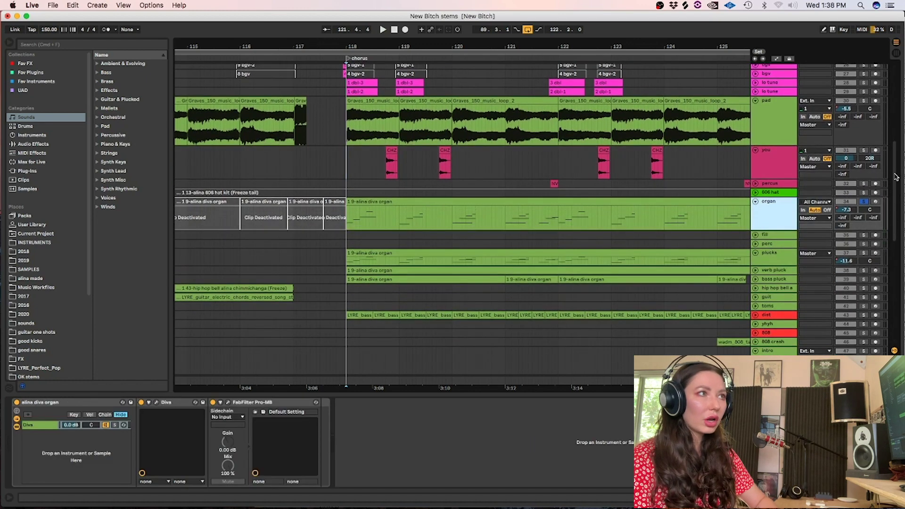
Set the insert marker at the chorus start on the plucks track and play it soloed together with the organ track
{"action": "left_click", "coordinate": [865, 202]}
{"action": "left_click", "coordinate": [349, 258]}
{"action": "left_click", "coordinate": [864, 253]}
{"action": "key", "text": "space"}
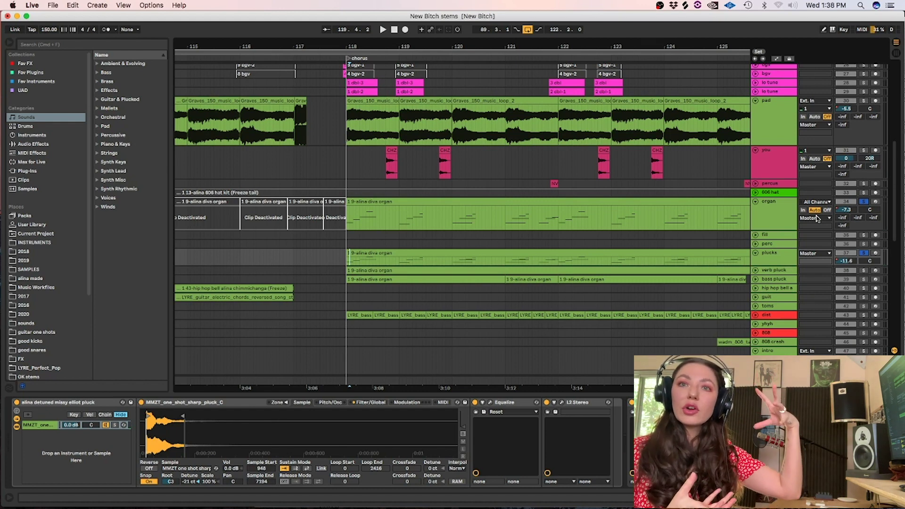
Solo the verb pluck track, unfold it while it plays from the chorus start, and unsolo it
{"action": "left_click", "coordinate": [864, 270]}
{"action": "key", "text": "space"}
{"action": "left_click", "coordinate": [756, 270]}
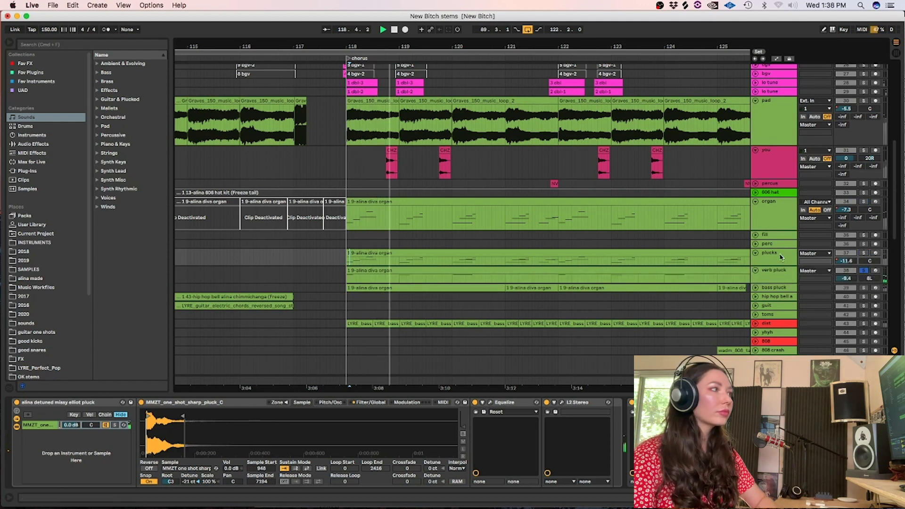
{"action": "left_click", "coordinate": [864, 270]}
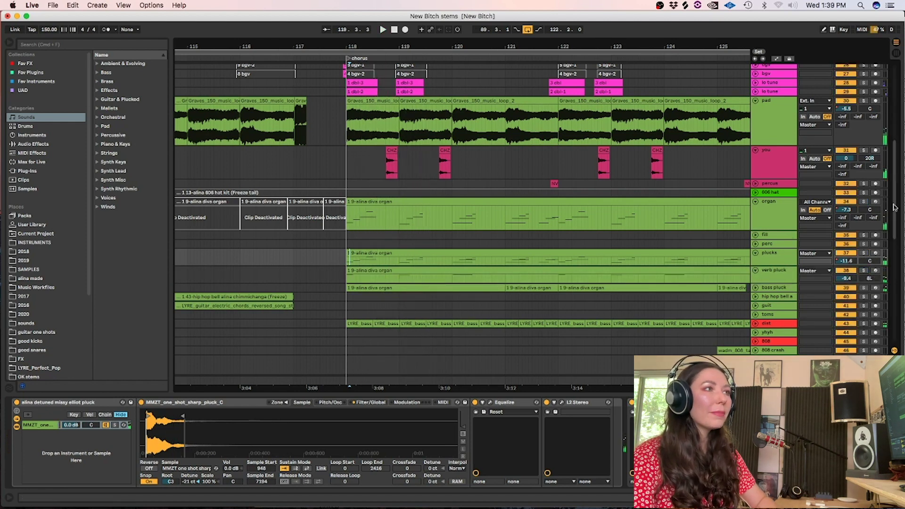
Unfold and enlarge the bass pluck track, play it soloed from the chorus start, and unsolo it
{"action": "scroll", "coordinate": [895, 208], "scroll_direction": "down", "scroll_amount": 5}
{"action": "left_click", "coordinate": [756, 214]}
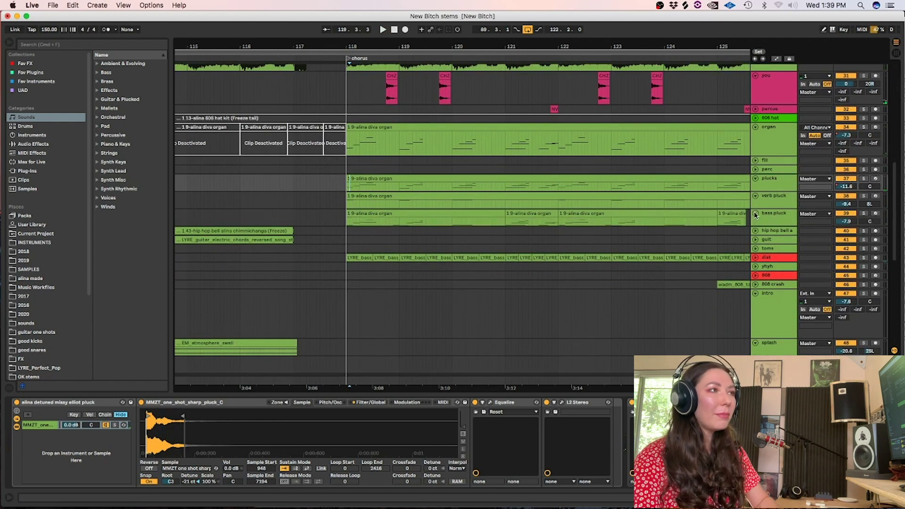
{"action": "left_click", "coordinate": [866, 213]}
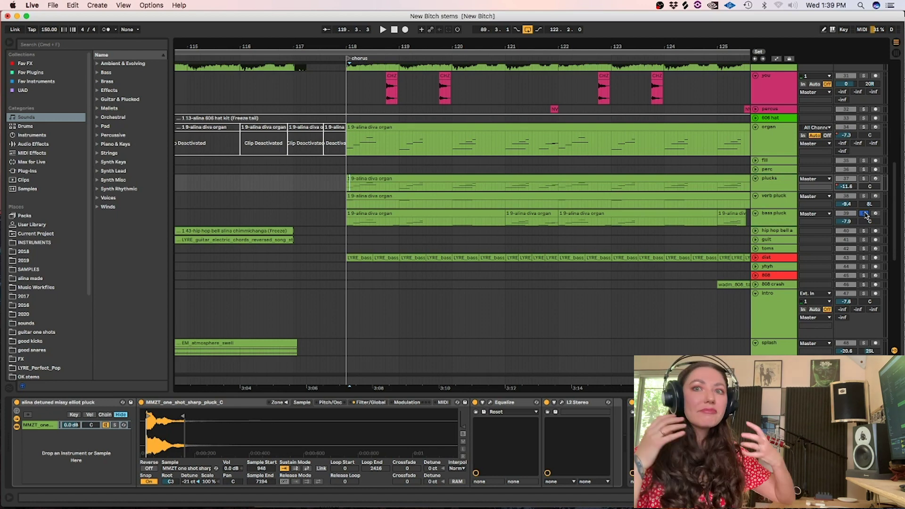
{"action": "key", "text": "space"}
{"action": "left_click", "coordinate": [782, 218]}
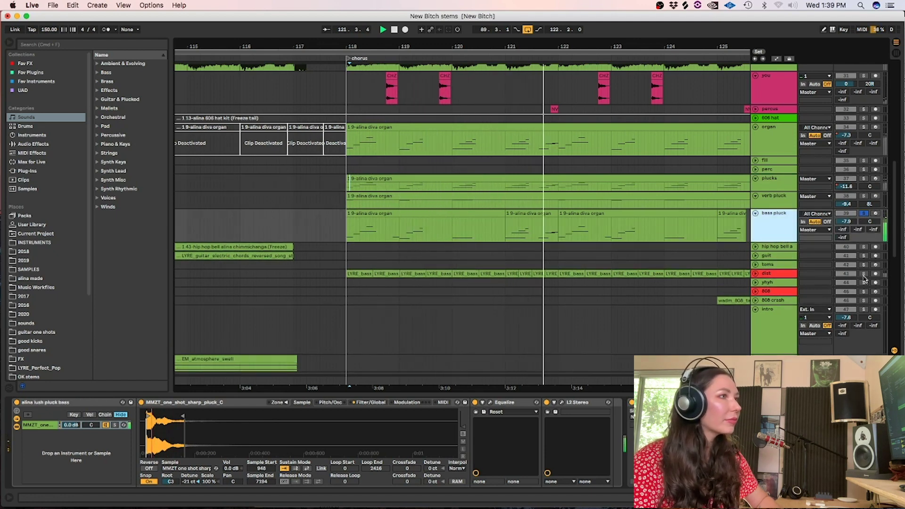
{"action": "key", "text": "space"}
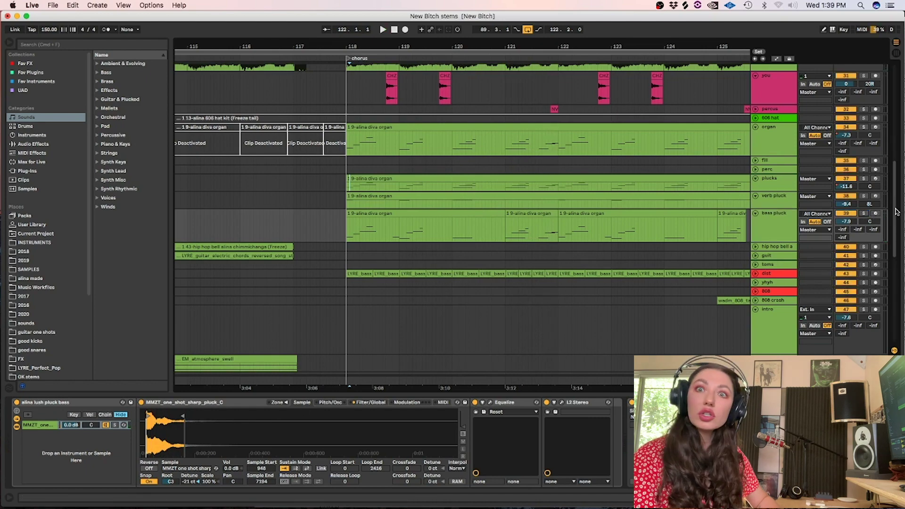
Unfold and enlarge the dist track with the LYRE bass clips, and play it soloed from the chorus start
{"action": "scroll", "coordinate": [893, 224], "scroll_direction": "down", "scroll_amount": 3}
{"action": "scroll", "coordinate": [892, 224], "scroll_direction": "down", "scroll_amount": 5}
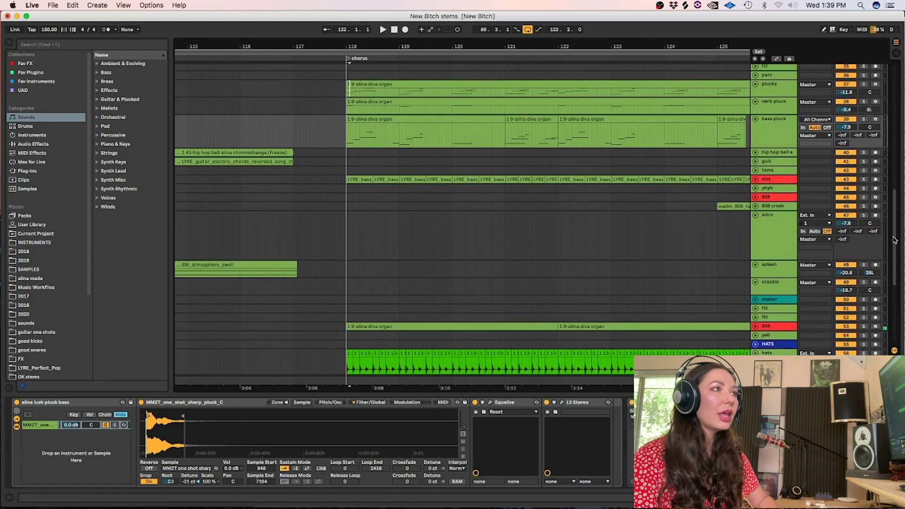
{"action": "left_click", "coordinate": [755, 180]}
{"action": "left_click_drag", "start_coordinate": [757, 190], "coordinate": [757, 217]}
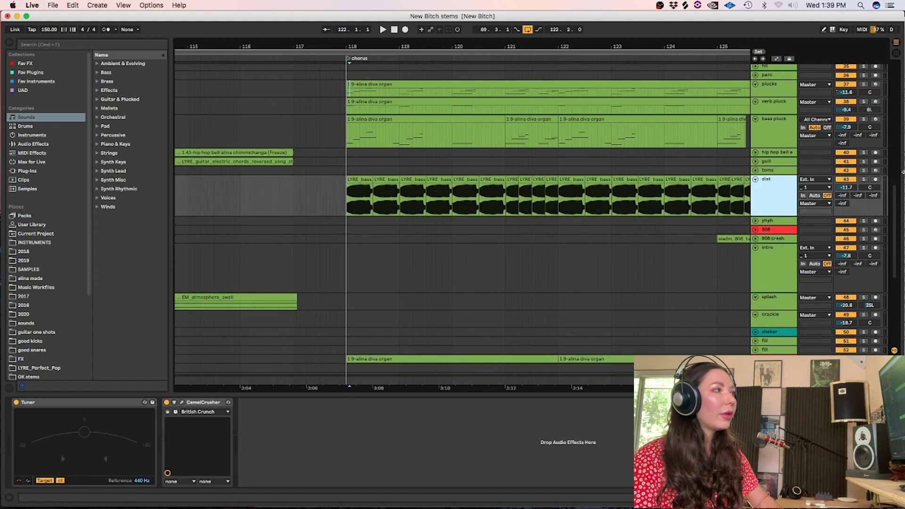
{"action": "left_click", "coordinate": [864, 180]}
{"action": "key", "text": "space"}
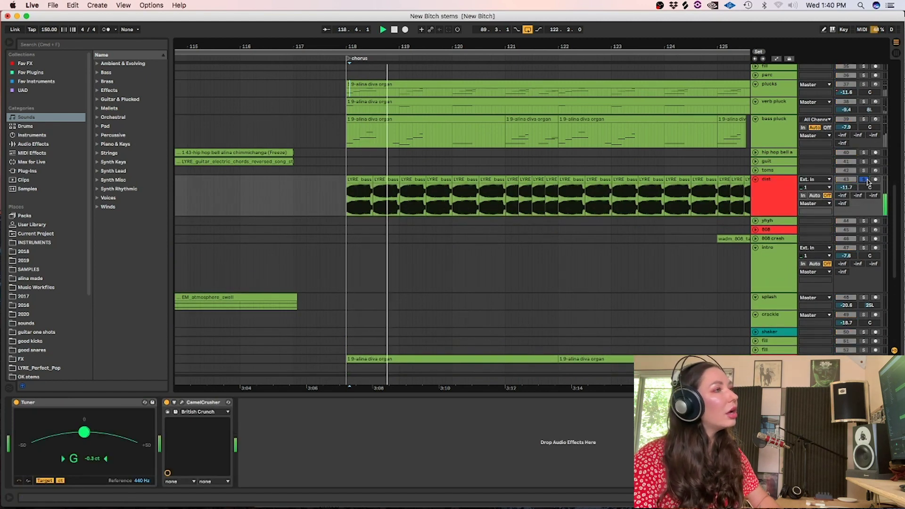
Stop the playback of the dist track and leave the track unsoloed
{"action": "left_click", "coordinate": [866, 180]}
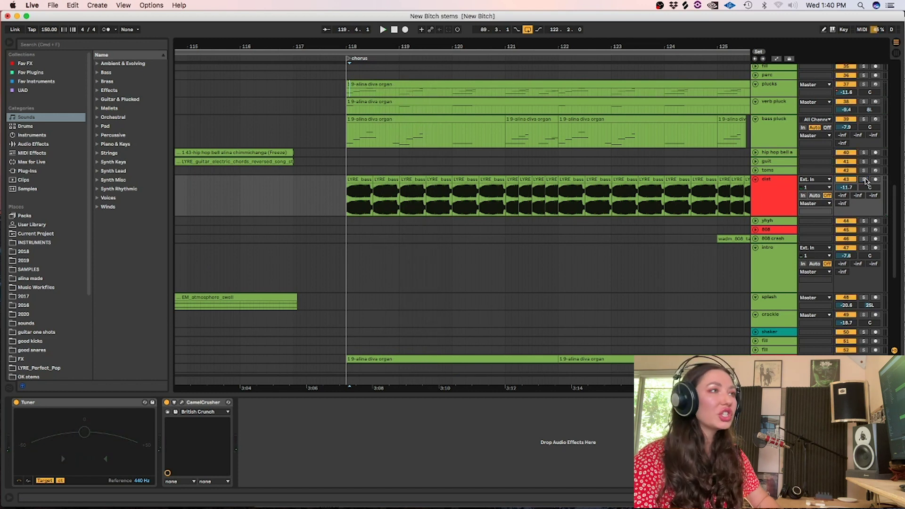
{"action": "left_click", "coordinate": [866, 180]}
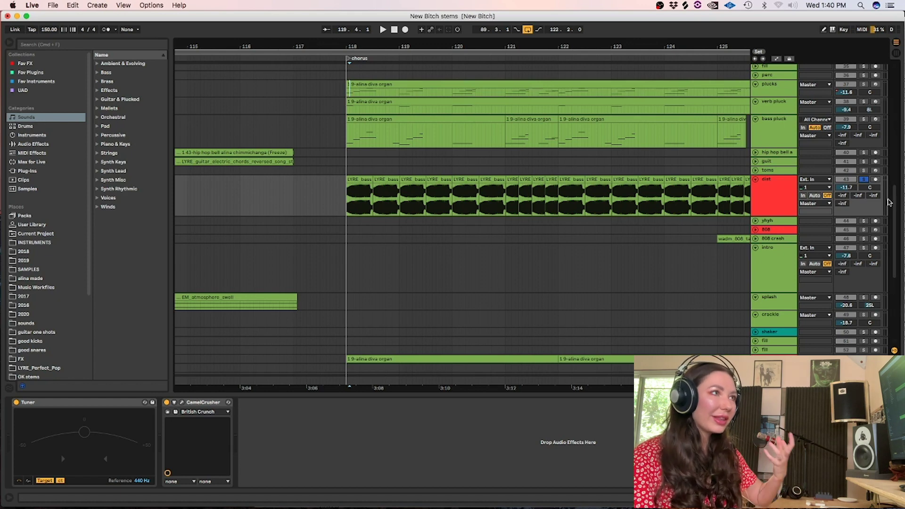
{"action": "left_click", "coordinate": [864, 180]}
Play the 808 track soloed from the chorus start, unfold it, show its Kontakt instrument, close the plug-in window, and unsolo the track
{"action": "scroll", "coordinate": [896, 206], "scroll_direction": "down", "scroll_amount": 8}
{"action": "key", "text": "space"}
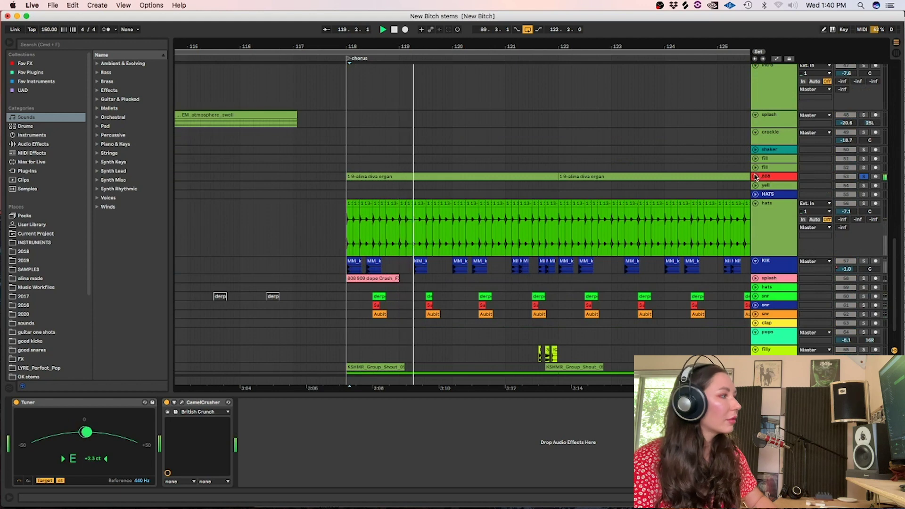
{"action": "left_click", "coordinate": [864, 176]}
{"action": "left_click", "coordinate": [774, 179]}
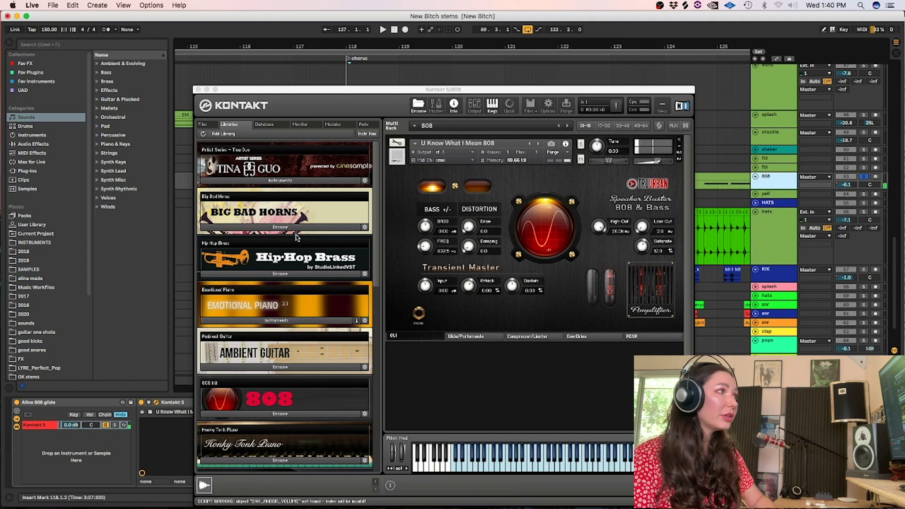
{"action": "left_click", "coordinate": [198, 90]}
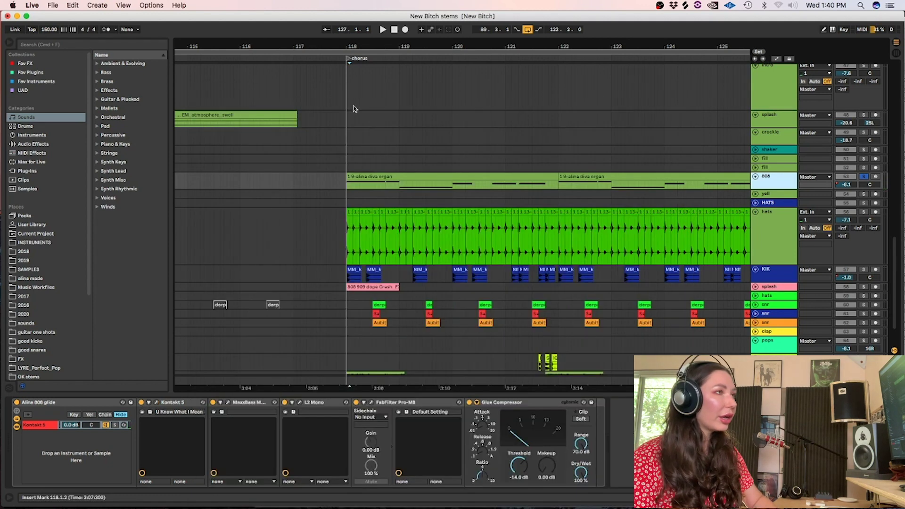
{"action": "left_click", "coordinate": [773, 181]}
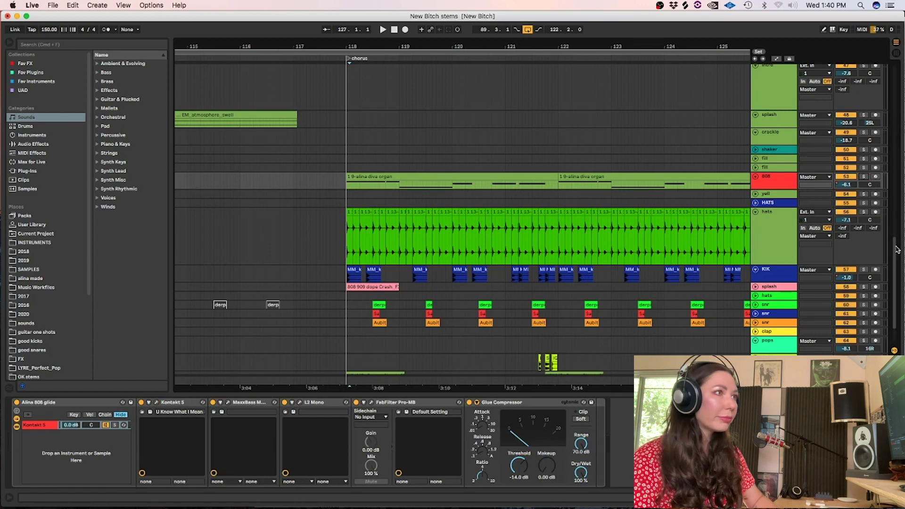
Play the hey track's group shout clip soloed from the chorus start, and unsolo the track
{"action": "scroll", "coordinate": [874, 172], "scroll_direction": "down", "scroll_amount": 3}
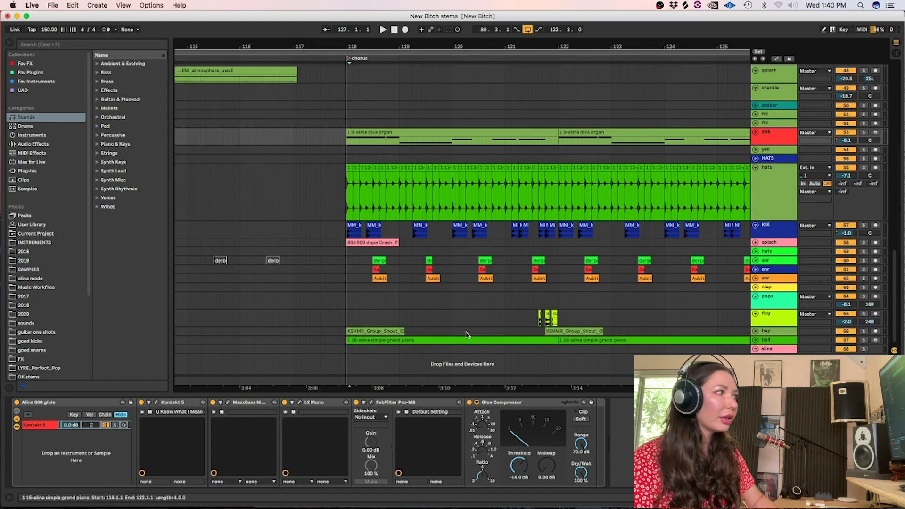
{"action": "left_click", "coordinate": [345, 254]}
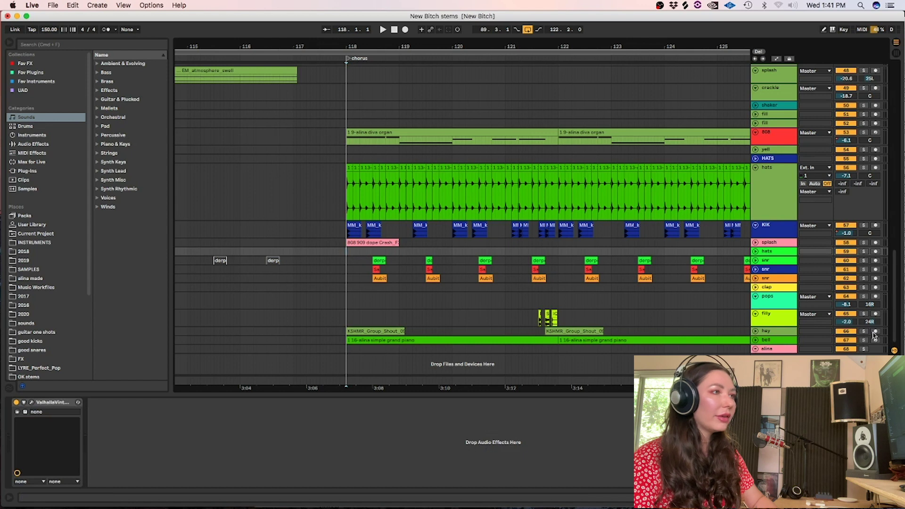
{"action": "left_click", "coordinate": [864, 332]}
{"action": "key", "text": "space"}
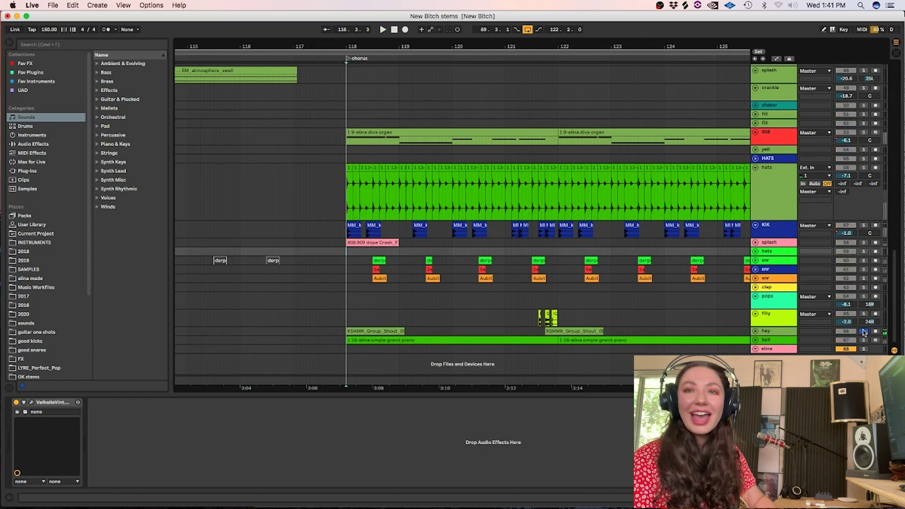
{"action": "left_click", "coordinate": [865, 331]}
Unfold the bell track, play it soloed from the chorus start, and unsolo it
{"action": "left_click", "coordinate": [755, 340]}
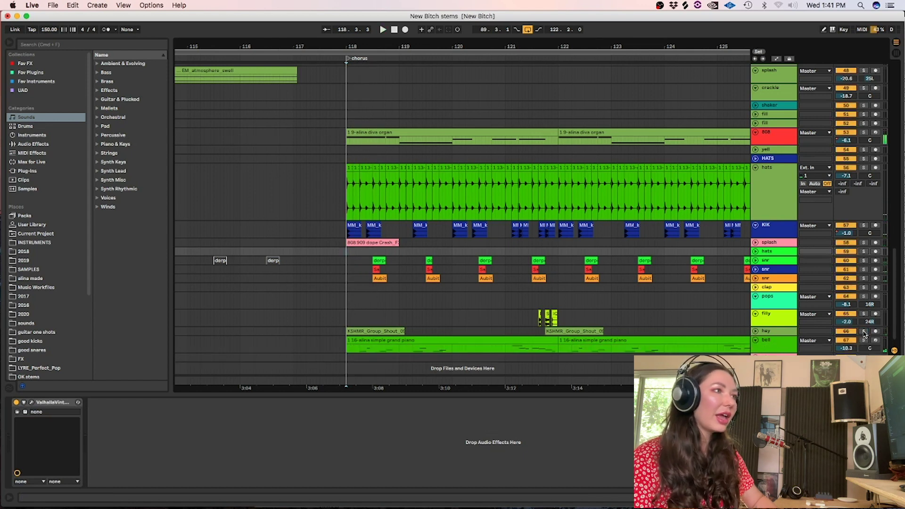
{"action": "left_click", "coordinate": [864, 340]}
{"action": "key", "text": "space"}
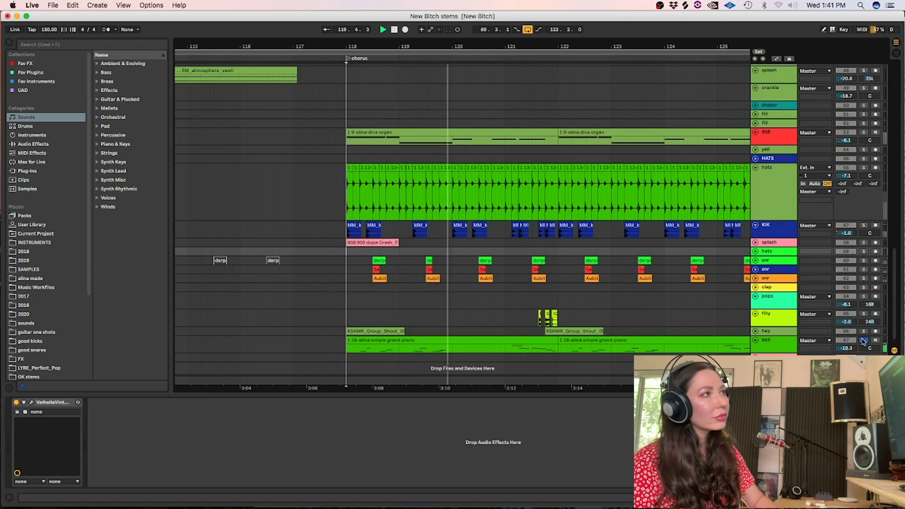
{"action": "key", "text": "space"}
{"action": "left_click", "coordinate": [865, 340]}
Play the full mix from the chorus start and look over the instrument and drum tracks across the whole chorus
{"action": "left_click", "coordinate": [345, 257]}
{"action": "key", "text": "space"}
{"action": "key", "text": "minus"}
{"action": "key", "text": "minus"}
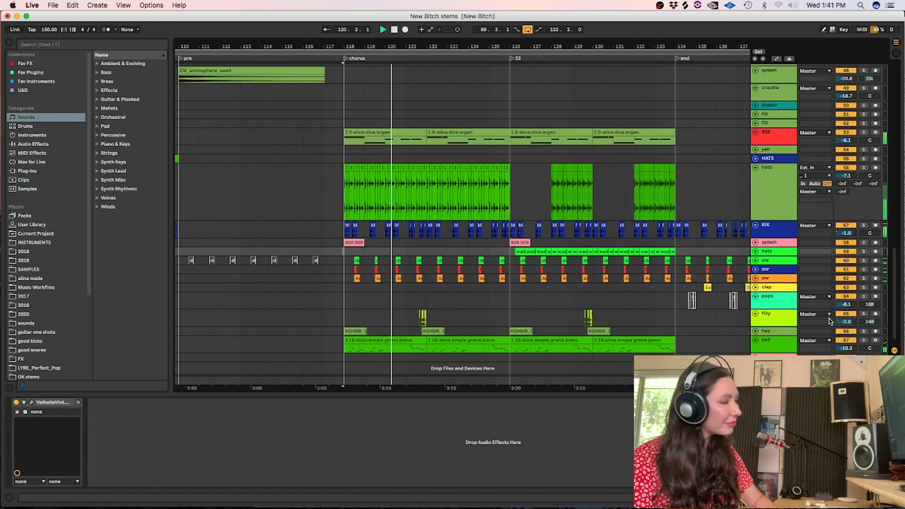
{"action": "scroll", "coordinate": [876, 199], "scroll_direction": "up", "scroll_amount": 10}
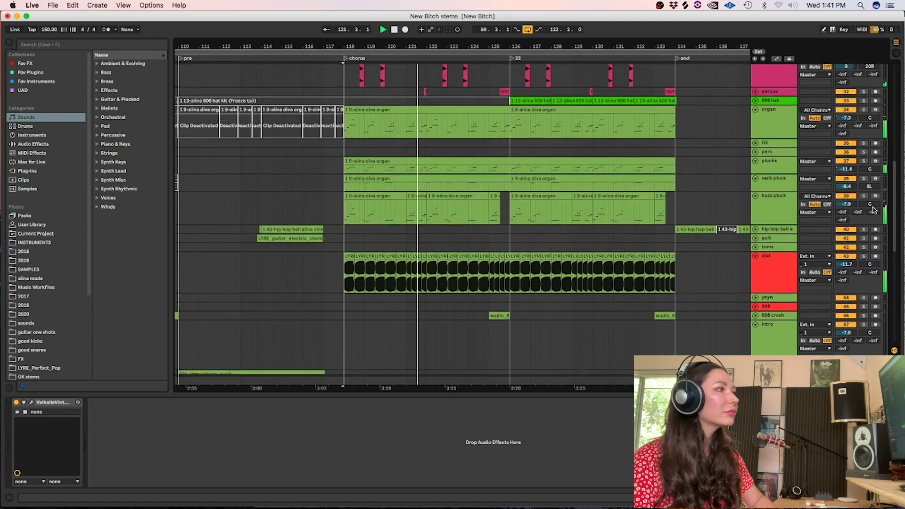
{"action": "scroll", "coordinate": [876, 199], "scroll_direction": "up", "scroll_amount": 3}
{"action": "scroll", "coordinate": [855, 320], "scroll_direction": "down", "scroll_amount": 12}
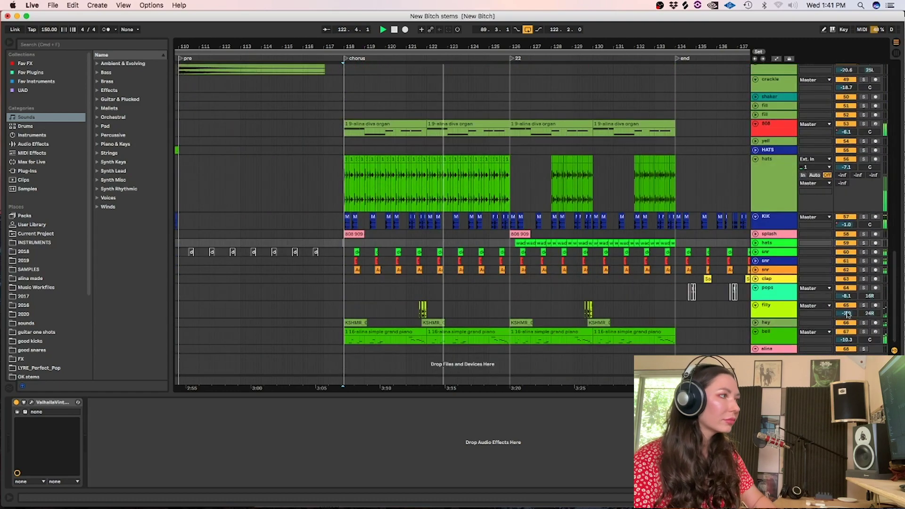
Raise the bell track's volume to -5.5 dB and play the full mix from within bar 124
{"action": "left_click", "coordinate": [864, 332]}
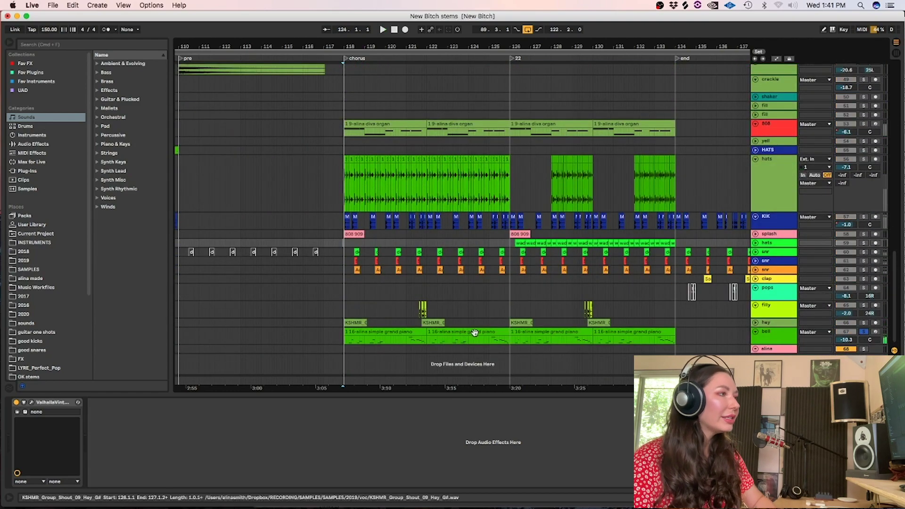
{"action": "left_click", "coordinate": [488, 344]}
{"action": "left_click_drag", "start_coordinate": [850, 340], "coordinate": [850, 325]}
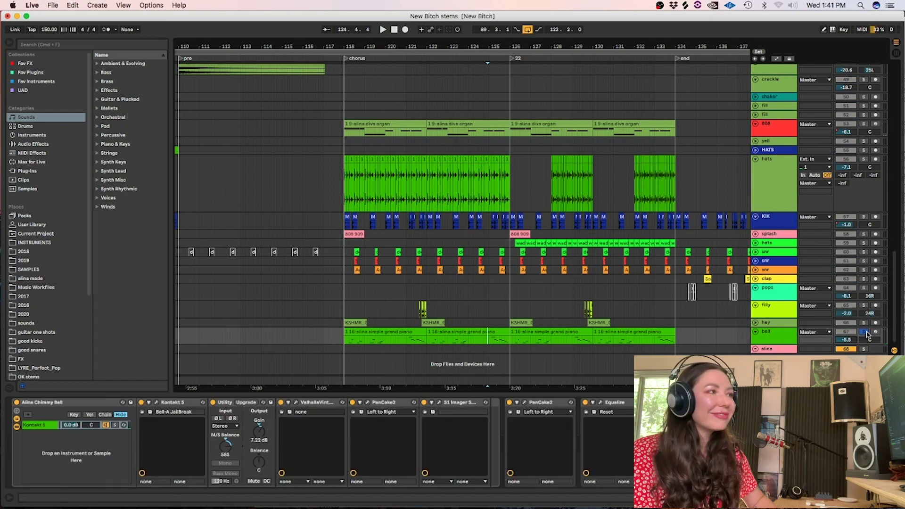
{"action": "key", "text": "space"}
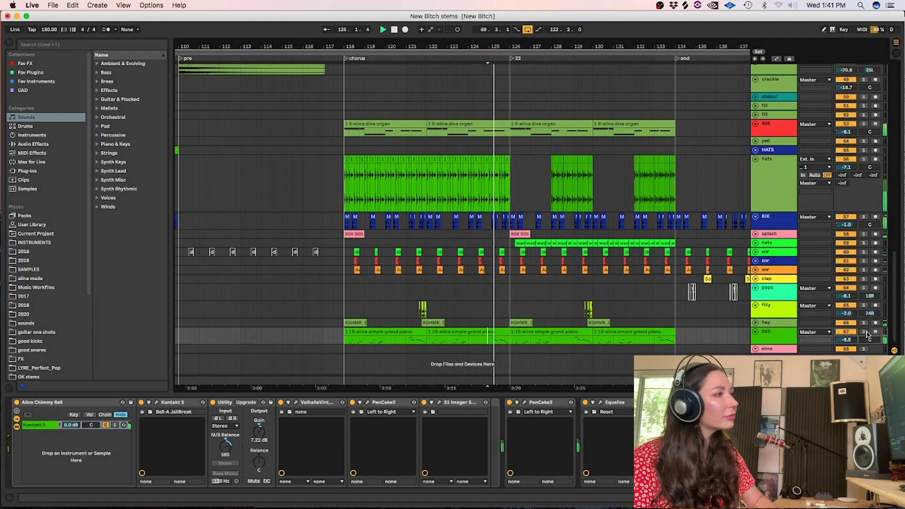
{"action": "key", "text": "space"}
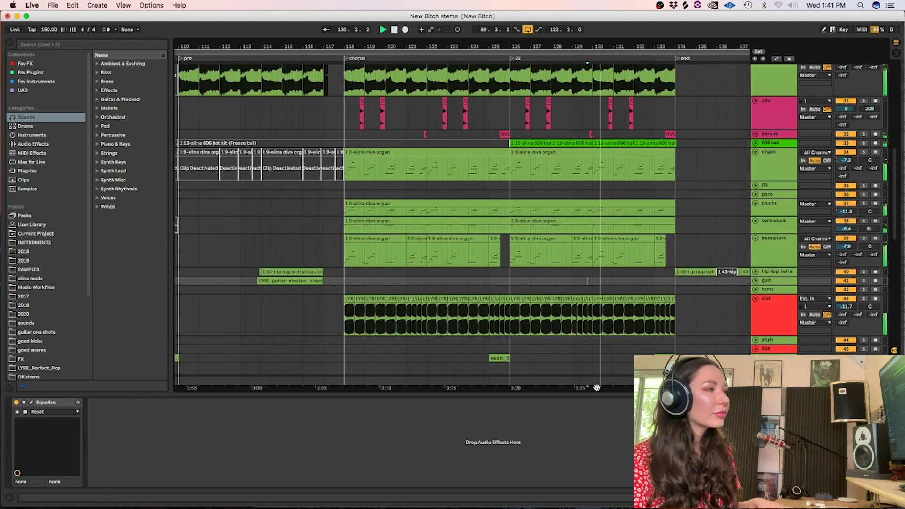
Solo all the vocal tracks from fx to lo tune together, play them from just before the chorus, and unsolo them
{"action": "left_click_drag", "start_coordinate": [595, 389], "coordinate": [441, 392]}
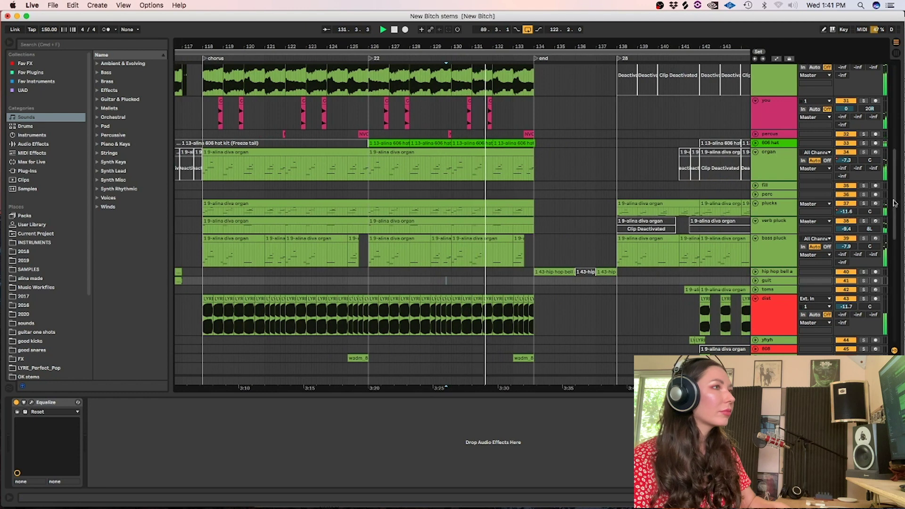
{"action": "left_click_drag", "start_coordinate": [895, 193], "coordinate": [881, 57]}
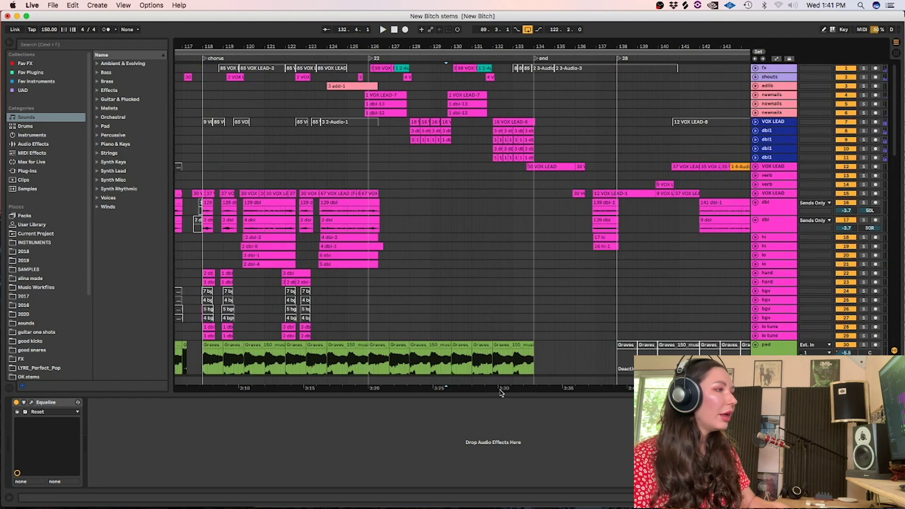
{"action": "scroll", "coordinate": [610, 375], "scroll_direction": "left", "scroll_amount": 5}
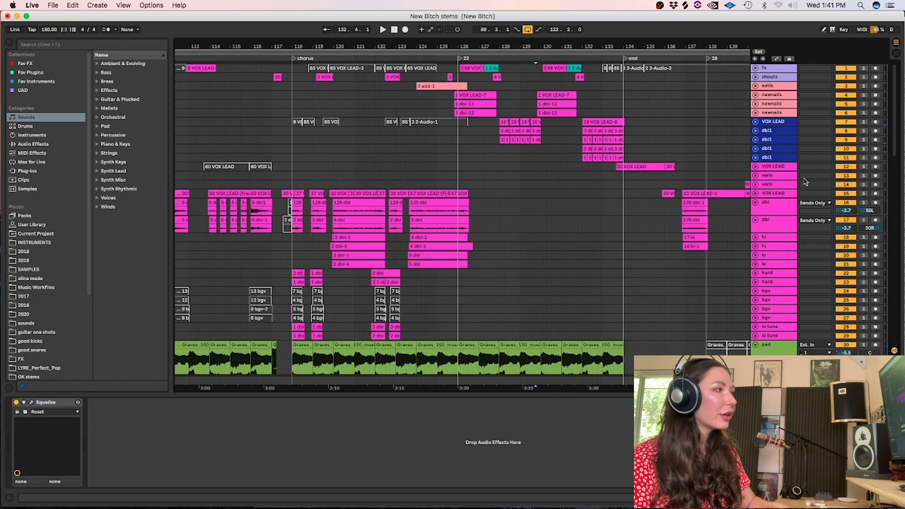
{"action": "left_click", "coordinate": [786, 335]}
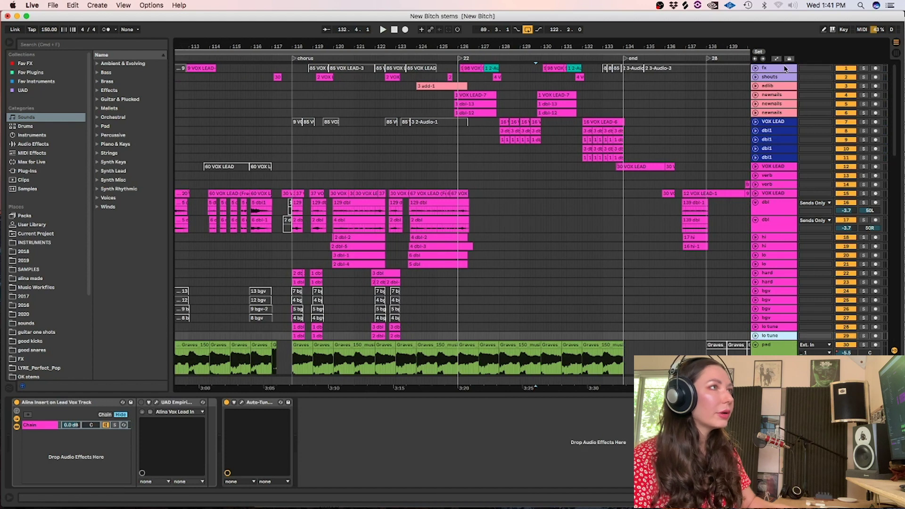
{"action": "left_click", "coordinate": [786, 69], "text": "shift"}
{"action": "left_click", "coordinate": [863, 69]}
{"action": "left_click", "coordinate": [291, 174]}
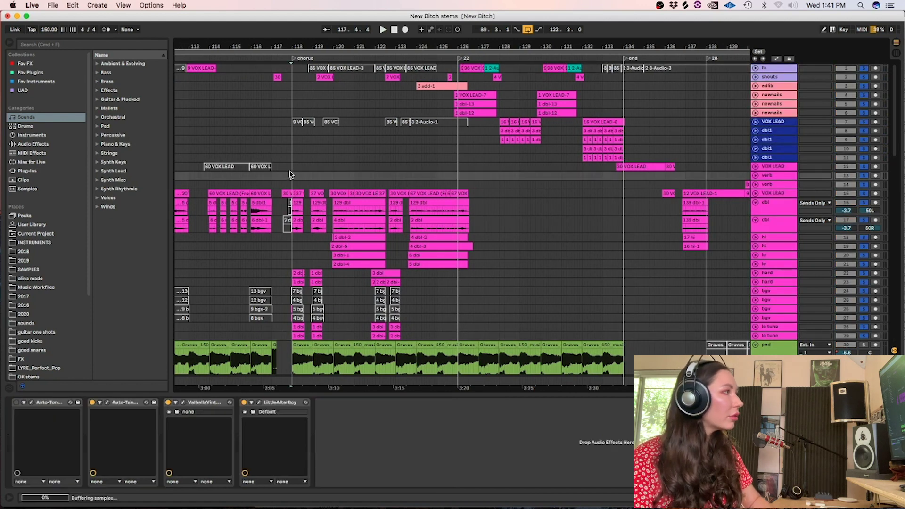
{"action": "key", "text": "space"}
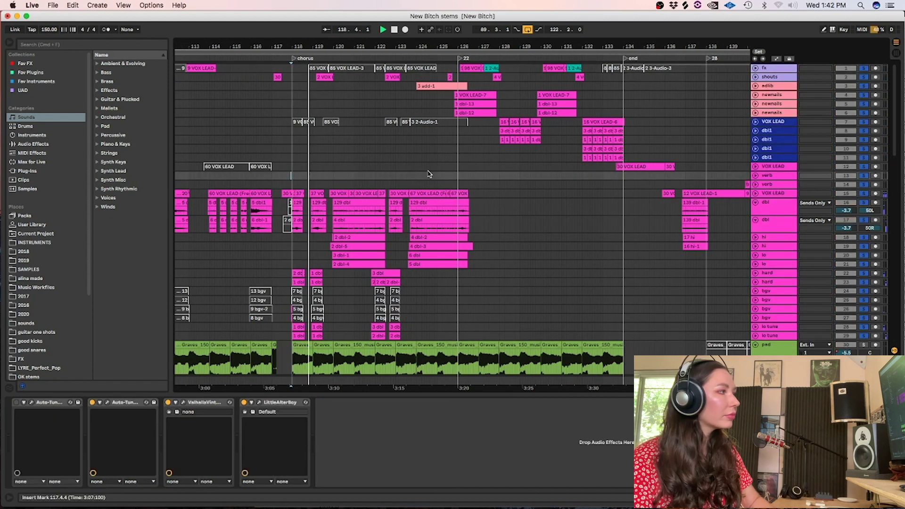
{"action": "left_click", "coordinate": [775, 336]}
{"action": "left_click", "coordinate": [770, 69], "text": "shift"}
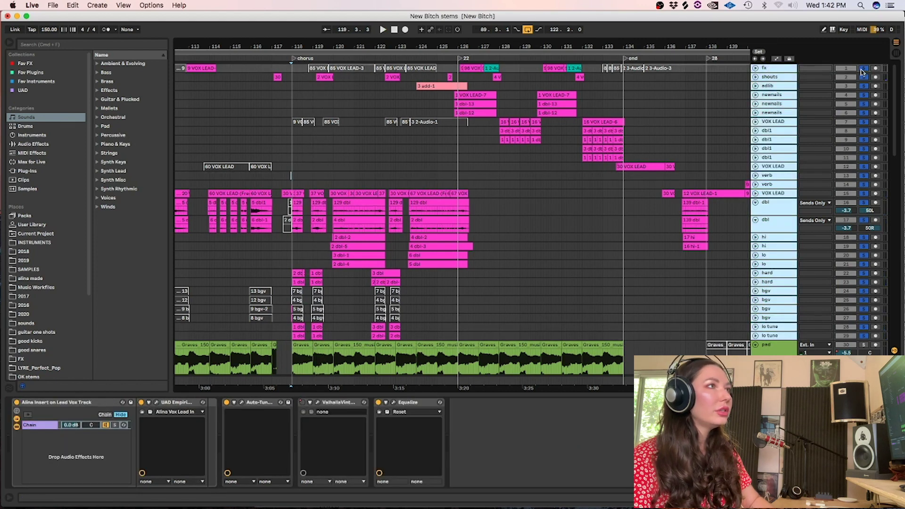
{"action": "left_click", "coordinate": [863, 68]}
Solo the two lo tune vocal tracks together, play them from the chorus start, and unsolo them
{"action": "left_click", "coordinate": [790, 337]}
{"action": "left_click", "coordinate": [789, 326], "text": "shift"}
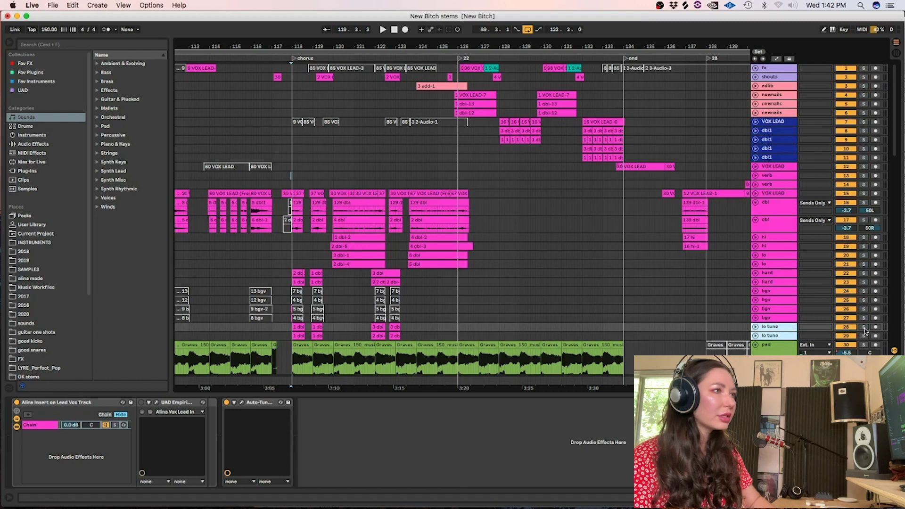
{"action": "left_click", "coordinate": [864, 327]}
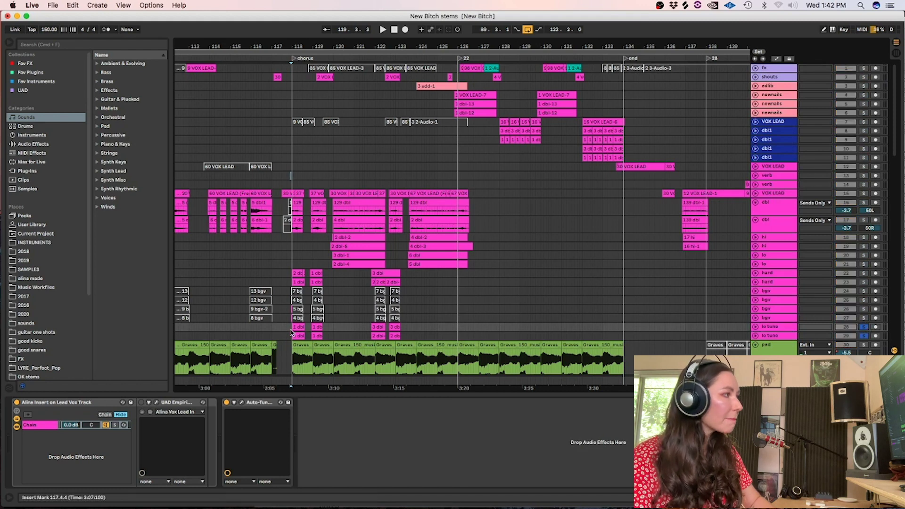
{"action": "key", "text": "space"}
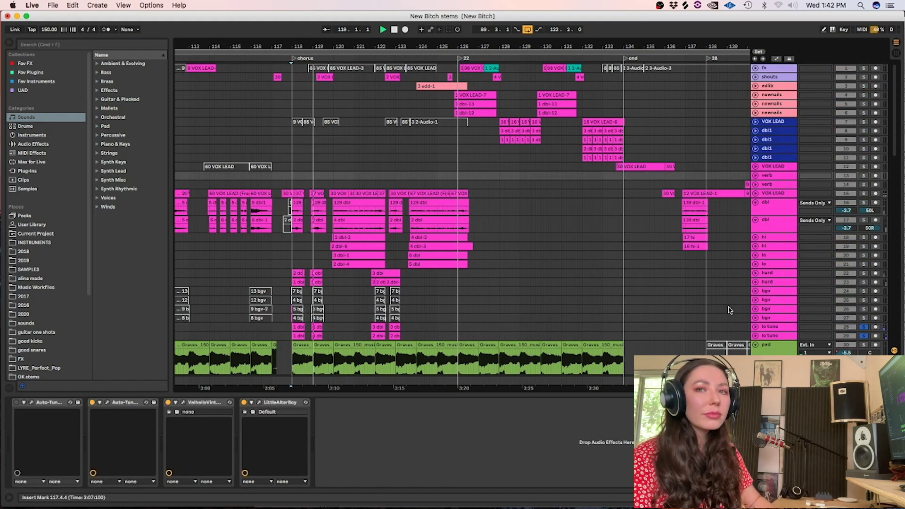
{"action": "left_click", "coordinate": [864, 330]}
Solo the two hard vocal tracks together, play them from the chorus start, and unsolo them
{"action": "left_click", "coordinate": [773, 317]}
{"action": "left_click", "coordinate": [770, 282]}
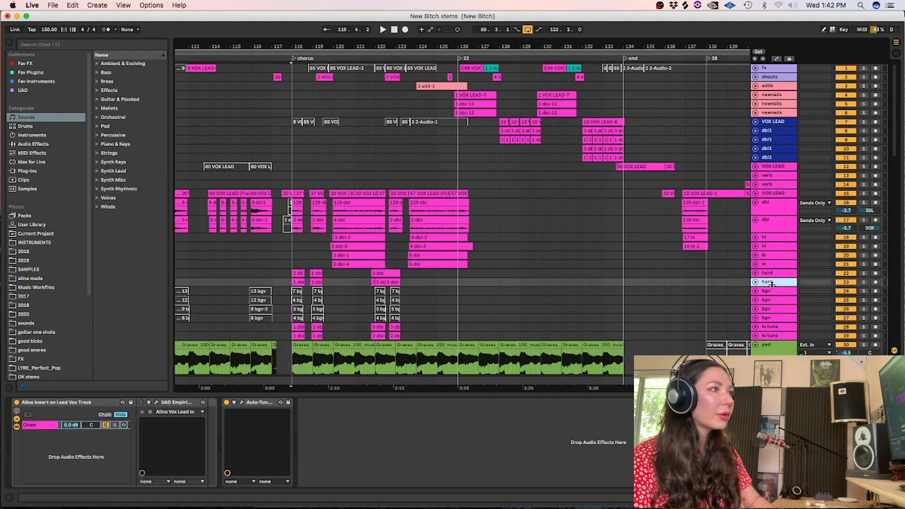
{"action": "left_click", "coordinate": [776, 273], "text": "shift"}
{"action": "left_click", "coordinate": [864, 275]}
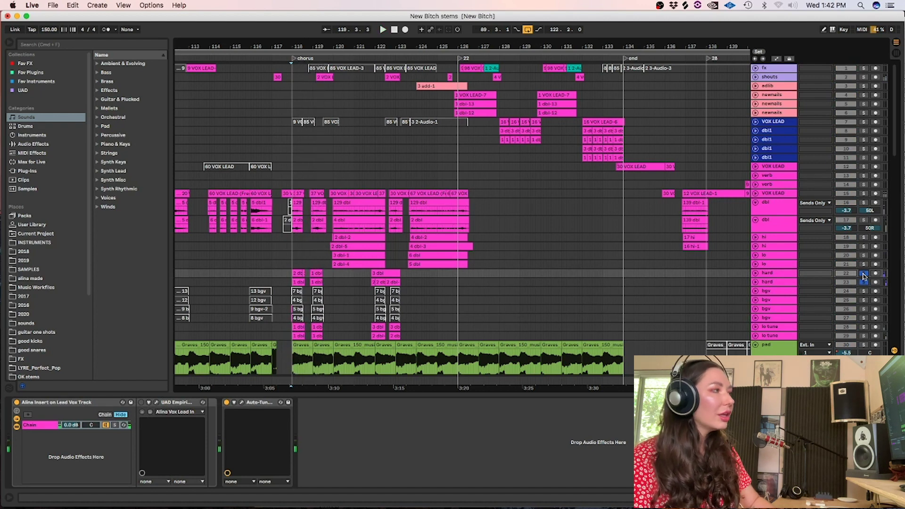
{"action": "left_click", "coordinate": [864, 277]}
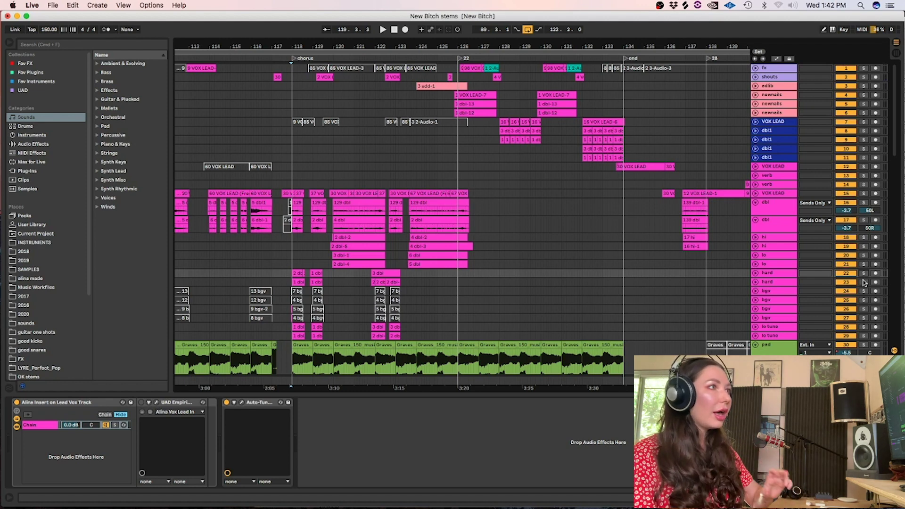
Solo the two panned dbl vocal tracks, play them from the chorus start, and unsolo them
{"action": "left_click", "coordinate": [865, 220]}
{"action": "left_click", "coordinate": [864, 203], "text": "super"}
{"action": "key", "text": "space"}
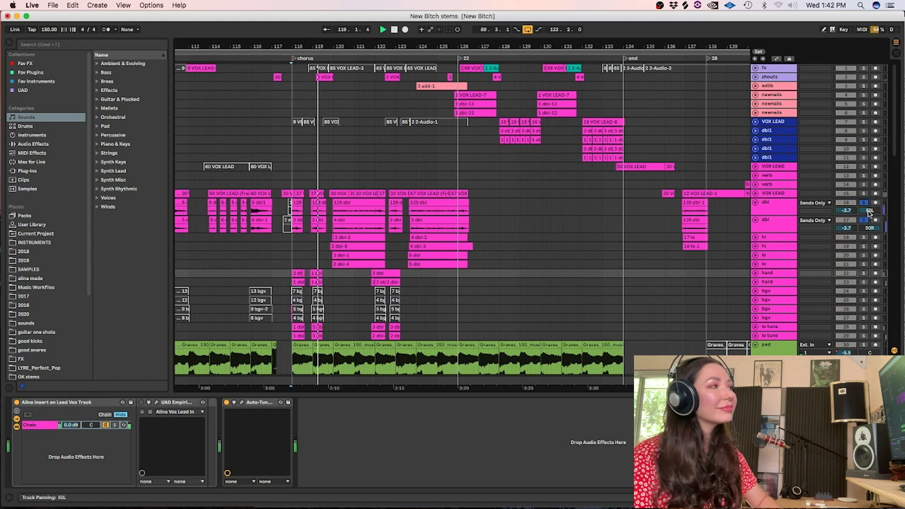
{"action": "left_click", "coordinate": [864, 203]}
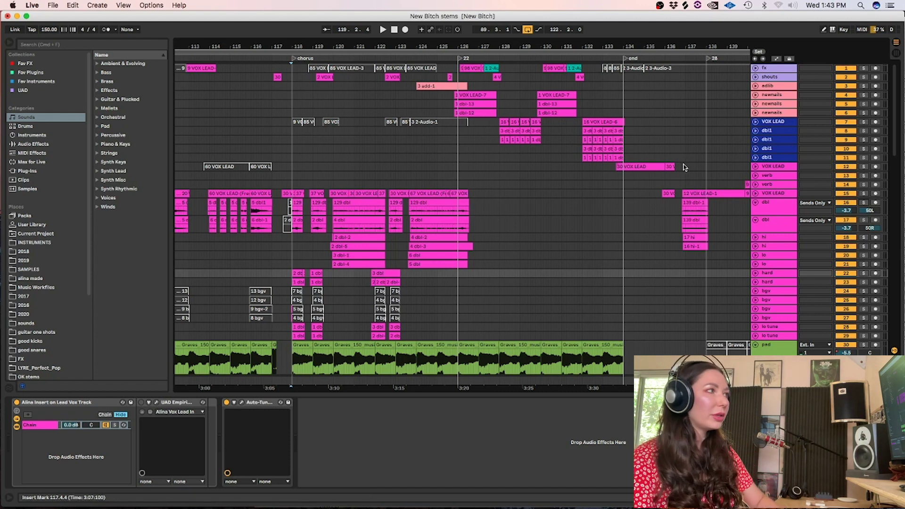
Set the insert marker just before the 22 section on the newnails track and play the full mix from there
{"action": "left_click", "coordinate": [452, 103]}
{"action": "key", "text": "space"}
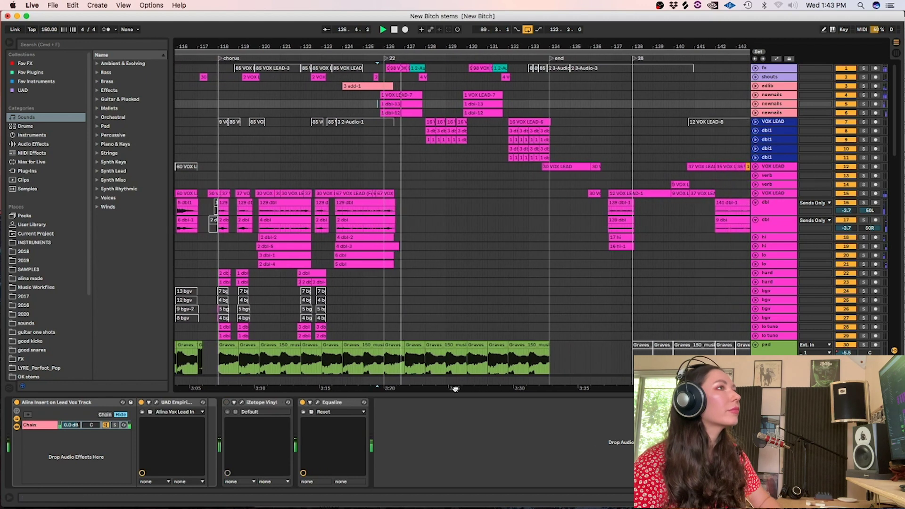
{"action": "key", "text": "space"}
Solo the adlib and three newnails tracks together, play them in the 22 section, and unsolo them
{"action": "left_click", "coordinate": [776, 113]}
{"action": "left_click", "coordinate": [774, 86], "text": "shift"}
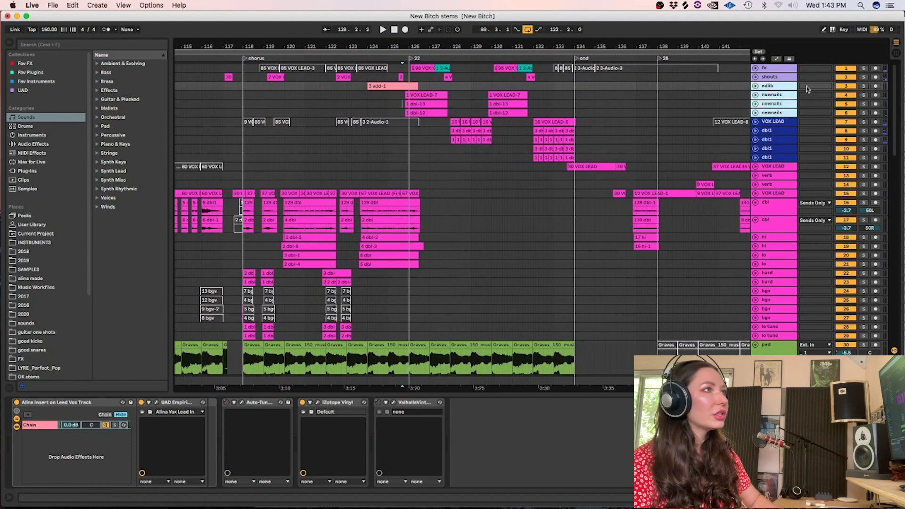
{"action": "left_click", "coordinate": [866, 88]}
{"action": "key", "text": "space"}
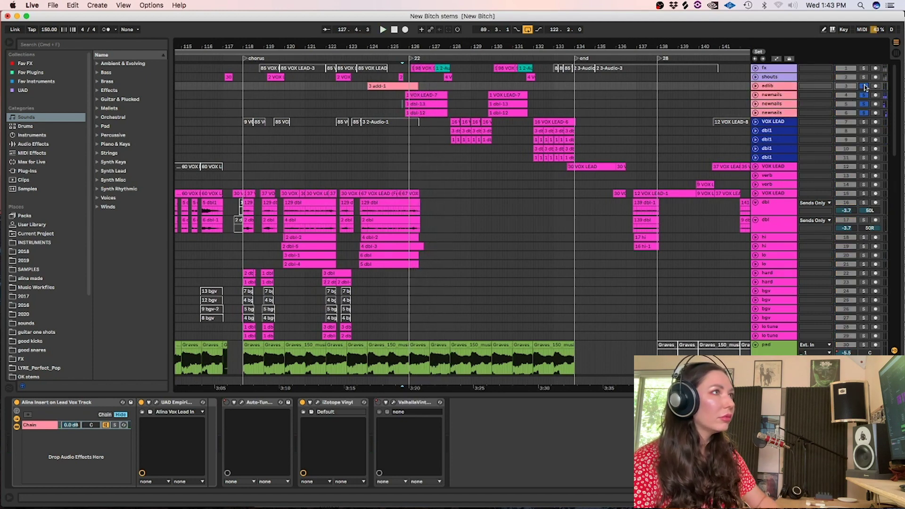
{"action": "left_click", "coordinate": [865, 87]}
Solo the blue VOX LEAD track with its first two dbl1 tracks and play them from bar 128
{"action": "left_click", "coordinate": [454, 123]}
{"action": "left_click", "coordinate": [772, 122]}
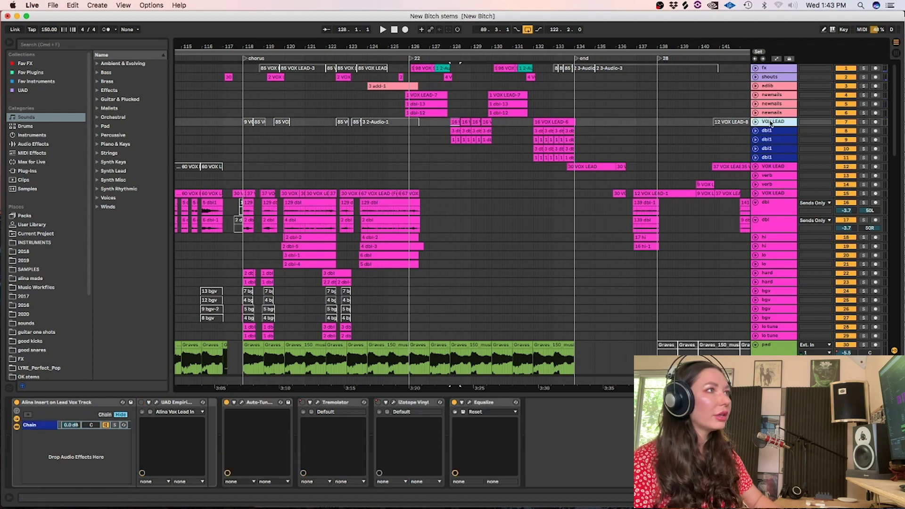
{"action": "left_click", "coordinate": [772, 141], "text": "shift"}
{"action": "left_click", "coordinate": [862, 140]}
{"action": "key", "text": "space"}
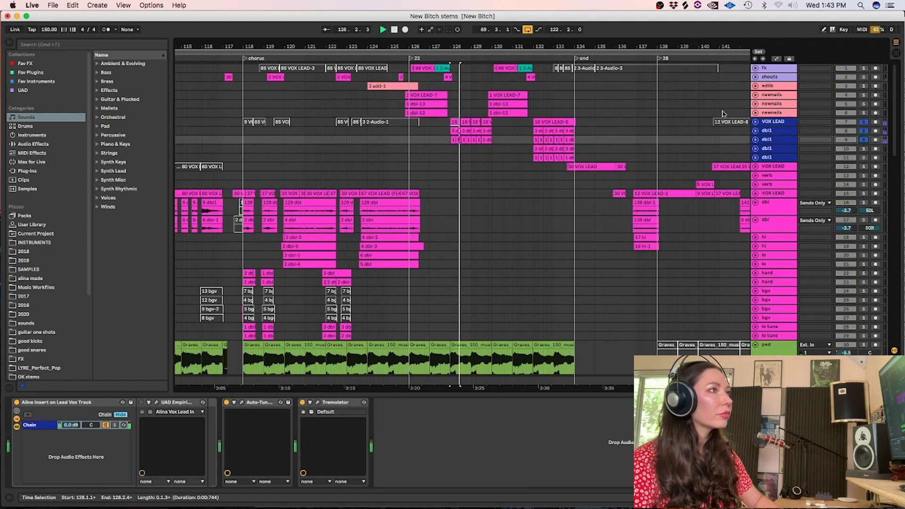
{"action": "left_click", "coordinate": [772, 123]}
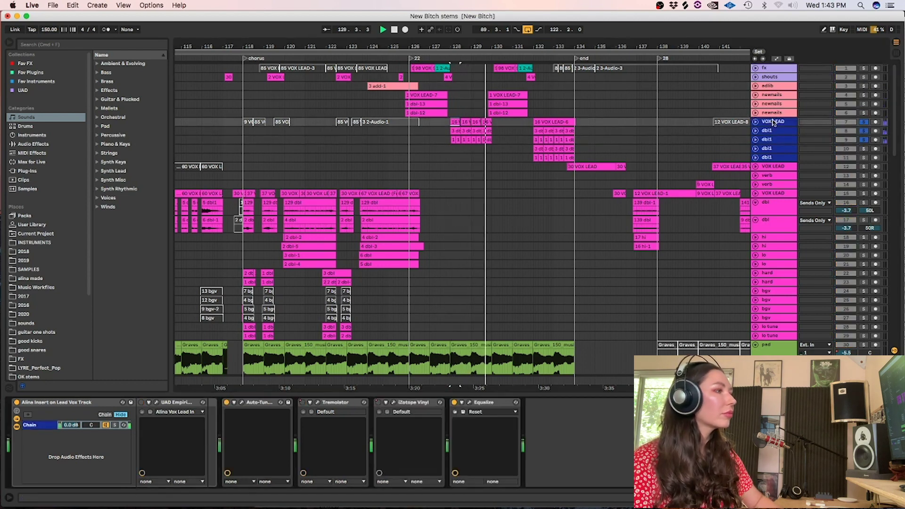
{"action": "key", "text": "space"}
Compare the effect chains on the blue VOX LEAD and its first two dbl1 tracks, and unsolo the three tracks
{"action": "left_click", "coordinate": [774, 130]}
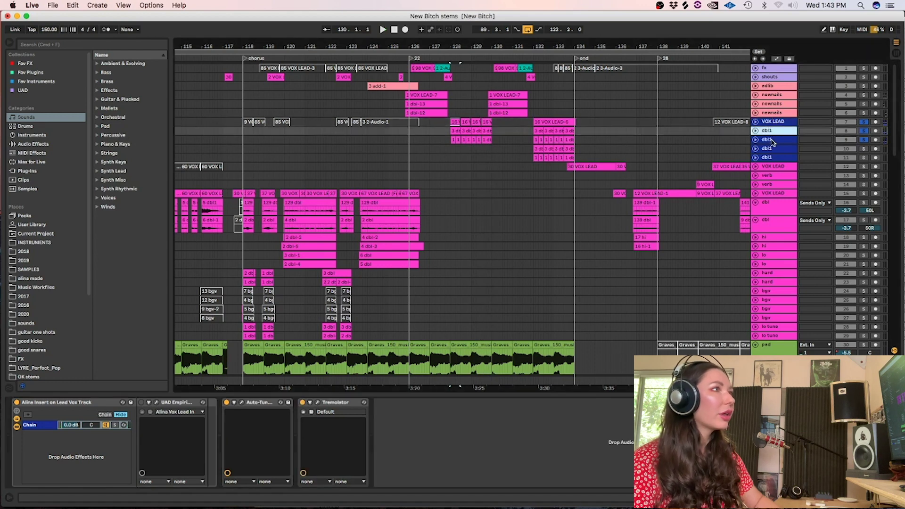
{"action": "left_click", "coordinate": [773, 142]}
{"action": "left_click", "coordinate": [773, 132]}
{"action": "left_click", "coordinate": [772, 140]}
{"action": "left_click", "coordinate": [773, 122]}
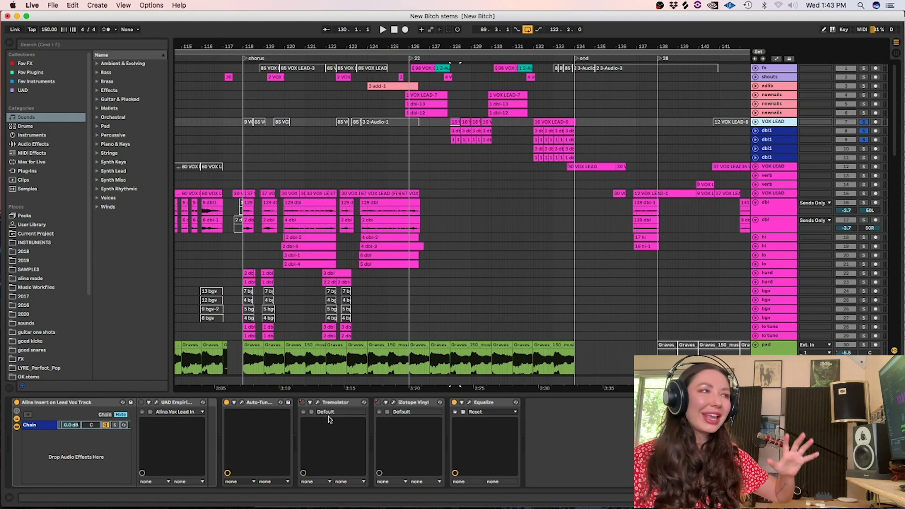
{"action": "left_click", "coordinate": [775, 141]}
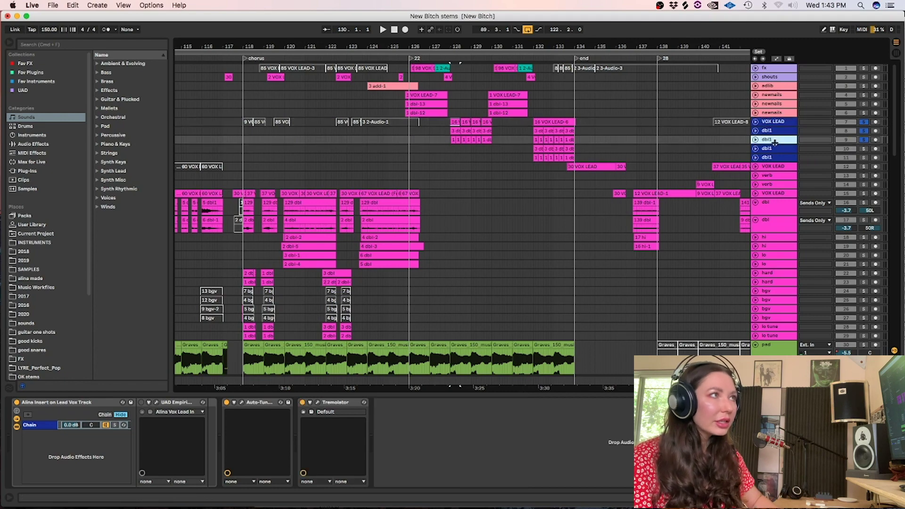
{"action": "left_click", "coordinate": [781, 123], "text": "shift"}
{"action": "left_click", "coordinate": [865, 124]}
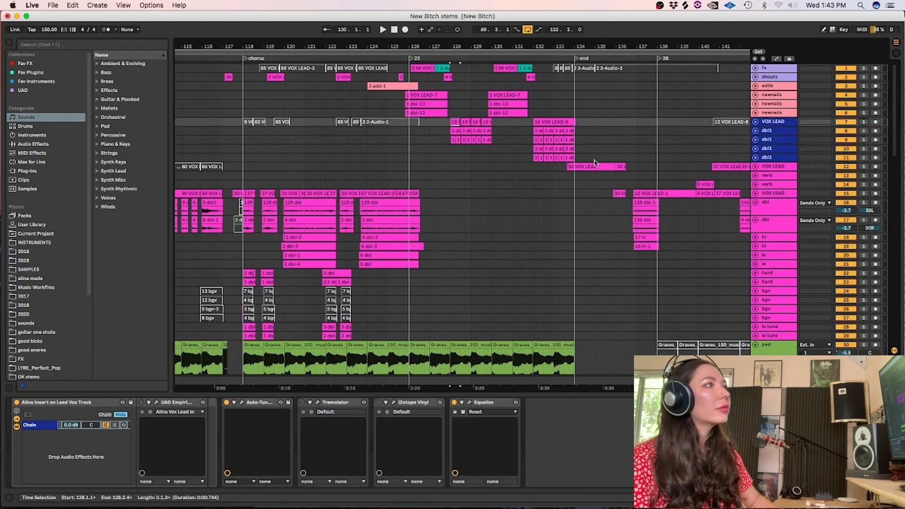
Play the full mix from early in the VOX LEAD-6 section before the end marker
{"action": "left_click", "coordinate": [540, 175]}
{"action": "key", "text": "space"}
{"action": "mouse_move", "coordinate": [896, 103]}
{"action": "left_mouse_down"}
{"action": "mouse_move", "coordinate": [896, 165]}
{"action": "mouse_move", "coordinate": [896, 100]}
{"action": "left_mouse_up"}
Solo the fx track and play it from the start of the 22 section
{"action": "left_click", "coordinate": [396, 86]}
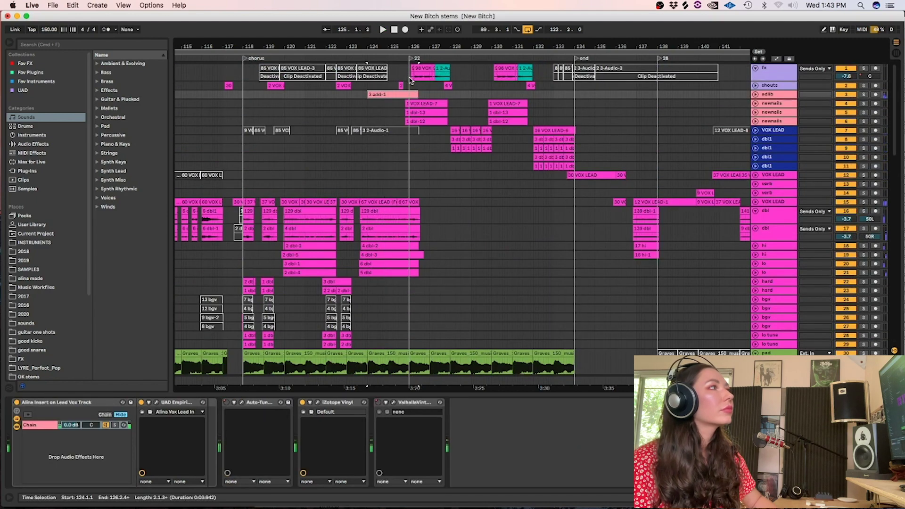
{"action": "left_click", "coordinate": [411, 77]}
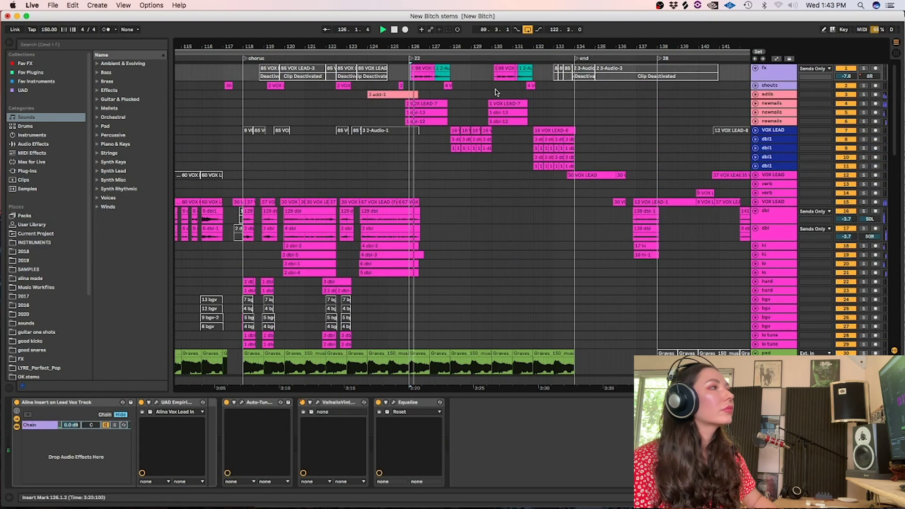
{"action": "left_click", "coordinate": [864, 68]}
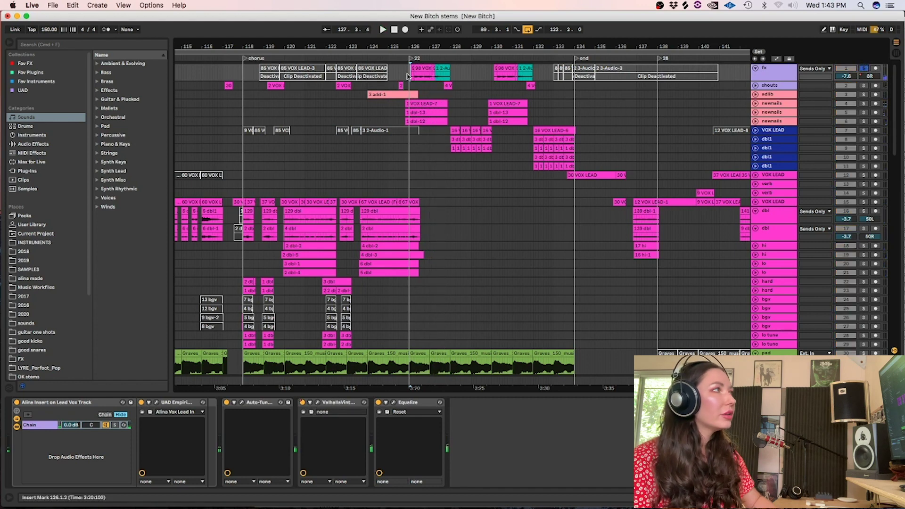
{"action": "key", "text": "space"}
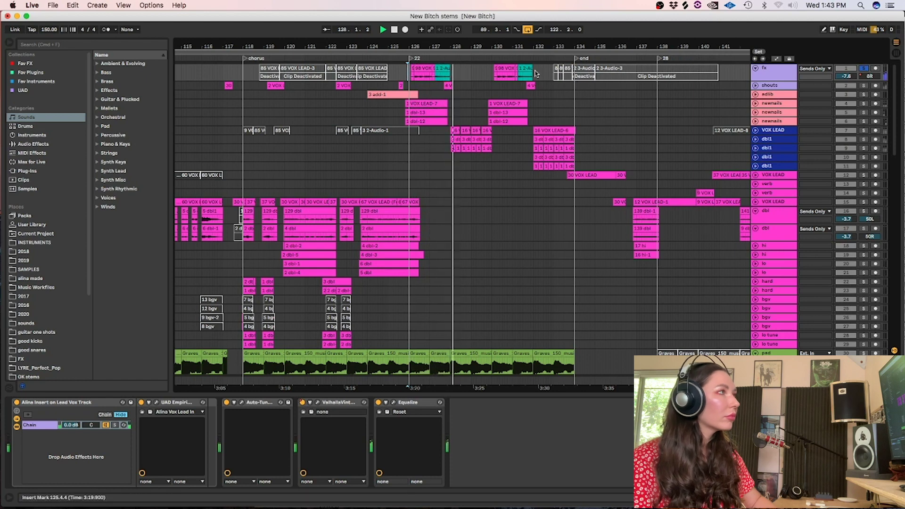
Set the transpose of the four fx clips at the 22 section to 0 st and play them
{"action": "left_click_drag", "start_coordinate": [403, 71], "coordinate": [455, 74]}
{"action": "key", "text": "shift+Tab"}
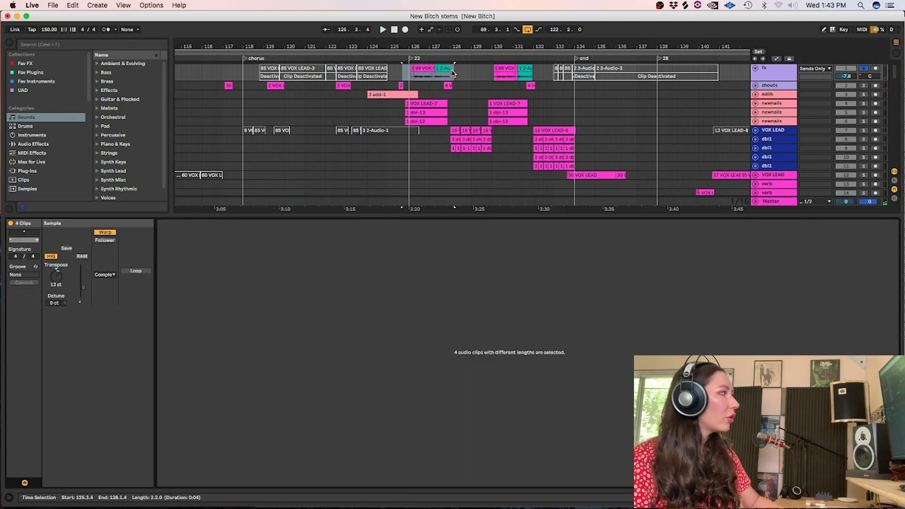
{"action": "left_click", "coordinate": [51, 288]}
{"action": "key", "text": "Delete"}
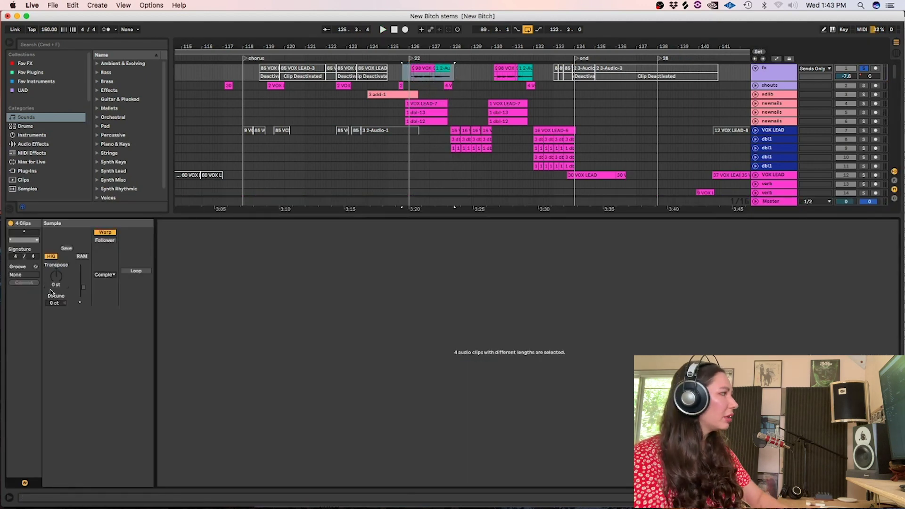
{"action": "key", "text": "shift+Tab"}
{"action": "left_click", "coordinate": [411, 78]}
{"action": "key", "text": "space"}
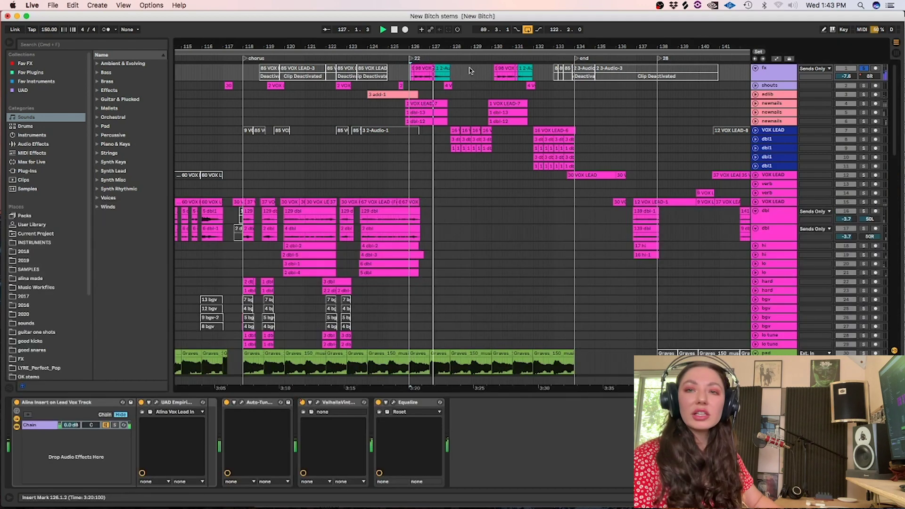
Stop playback and set the transpose of the four fx clips at the 22 section to -12 st
{"action": "key", "text": "space"}
{"action": "left_click_drag", "start_coordinate": [470, 76], "coordinate": [409, 75]}
{"action": "key", "text": "shift+Tab"}
{"action": "left_click", "coordinate": [51, 286]}
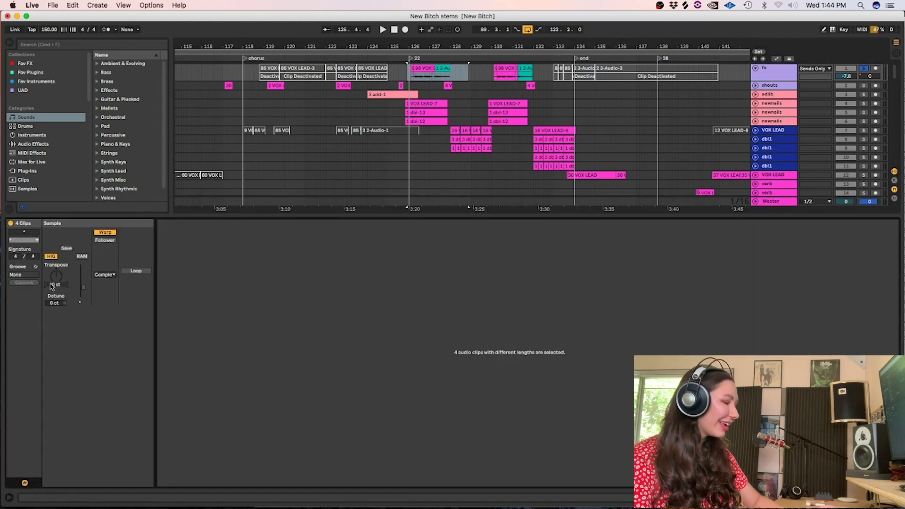
{"action": "type", "text": "-12"}
{"action": "key", "text": "Return"}
{"action": "key", "text": "shift+Tab"}
Unsolo the fx track and play the full mix from just before the end section
{"action": "left_click", "coordinate": [444, 71]}
{"action": "left_click", "coordinate": [444, 72]}
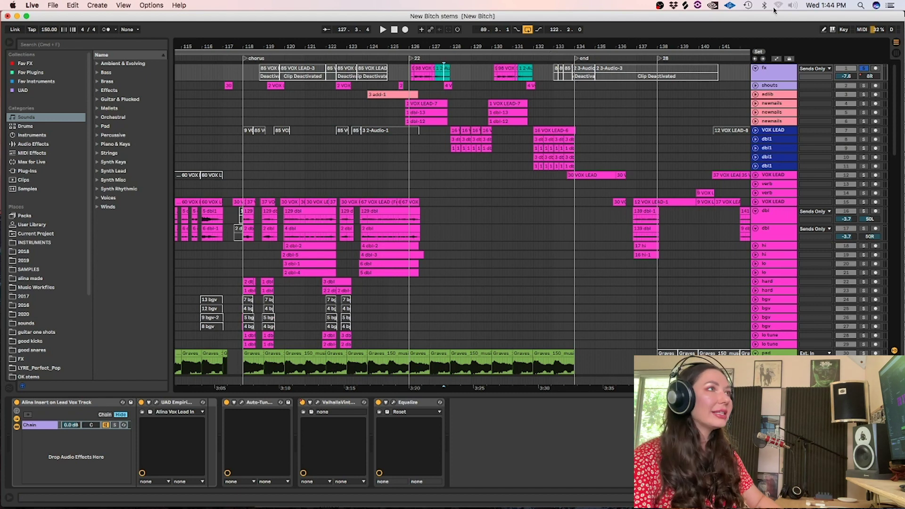
{"action": "left_click", "coordinate": [864, 69]}
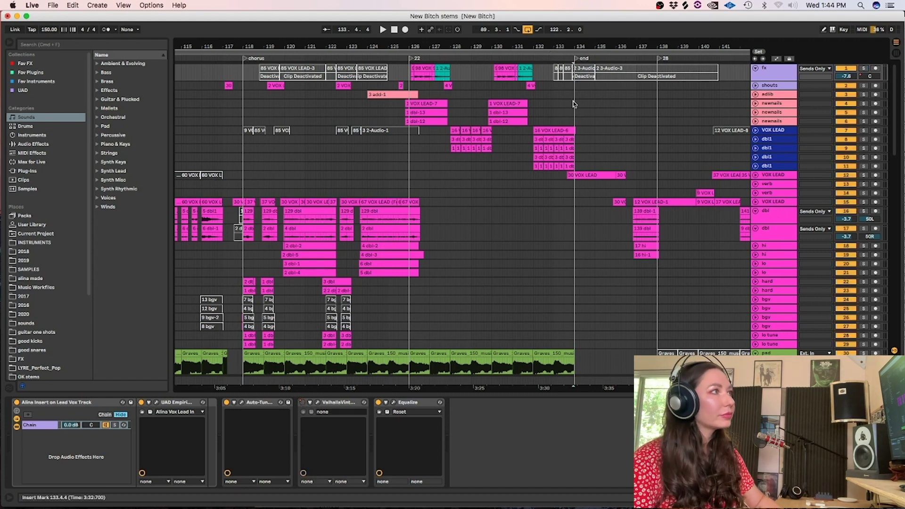
{"action": "key", "text": "space"}
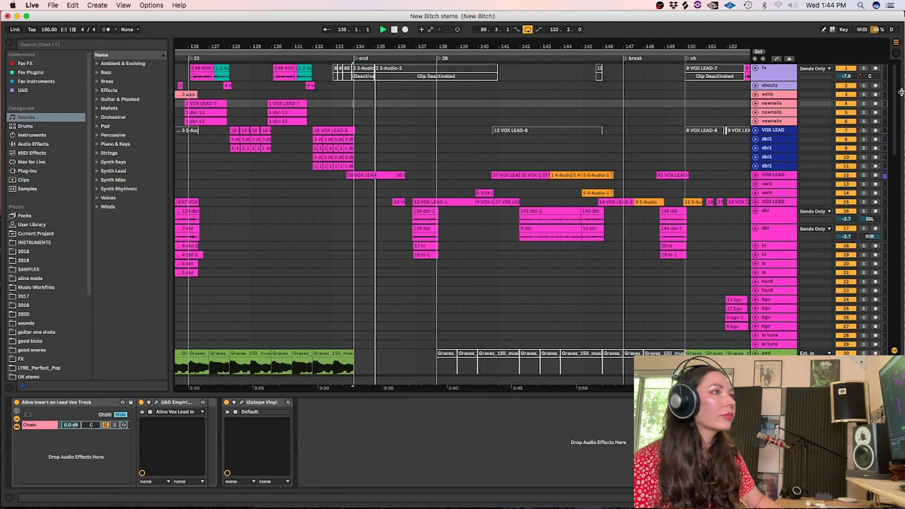
Bring the drum tracks into view and play the mix from just before the end section on the hats track
{"action": "left_click_drag", "start_coordinate": [901, 92], "coordinate": [903, 349]}
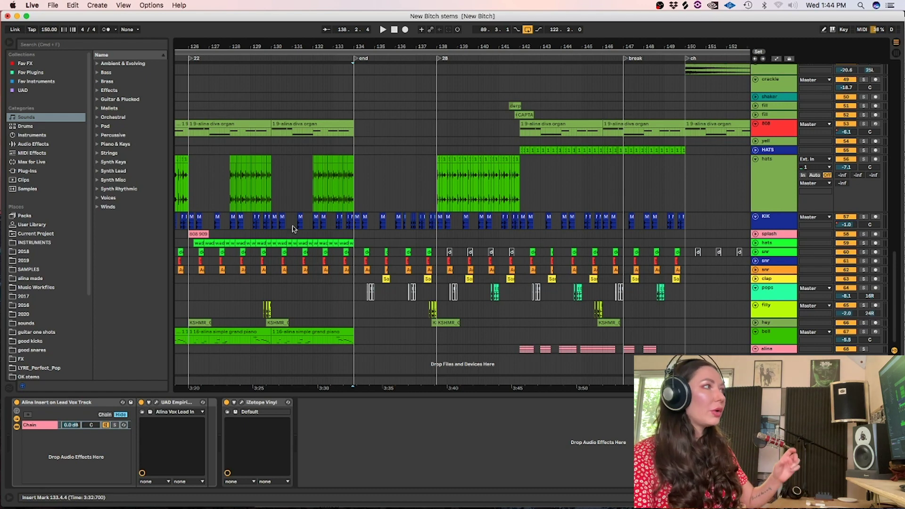
{"action": "left_click", "coordinate": [344, 190]}
{"action": "key", "text": "space"}
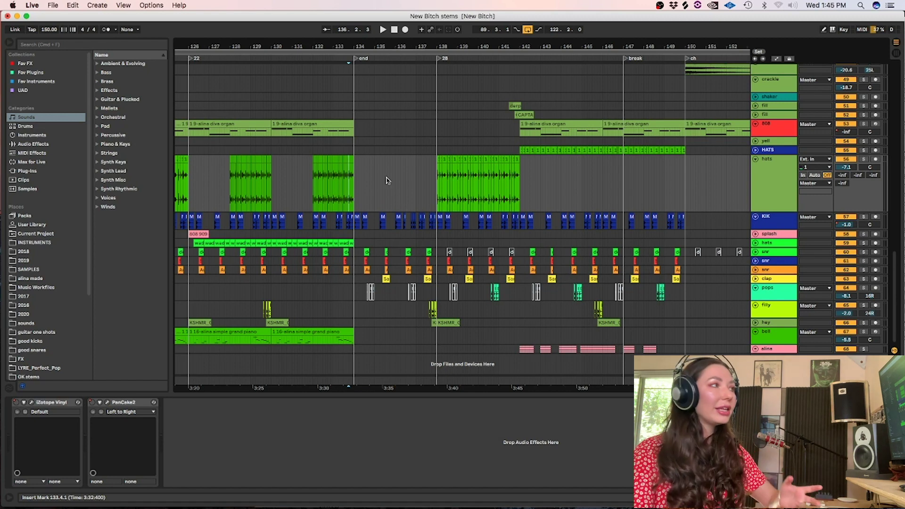
Play the full mix from just before the 28 section while looking over the pluck, bass pluck and toms tracks
{"action": "left_click", "coordinate": [432, 173]}
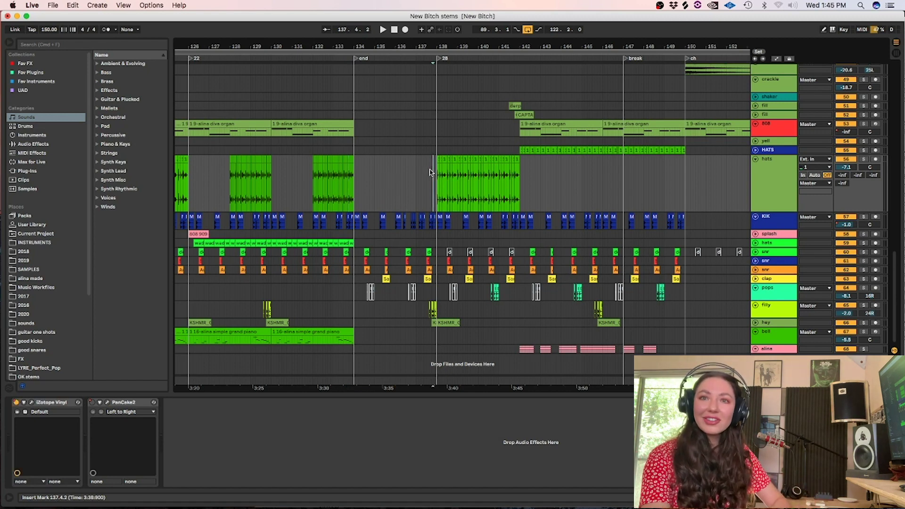
{"action": "key", "text": "space"}
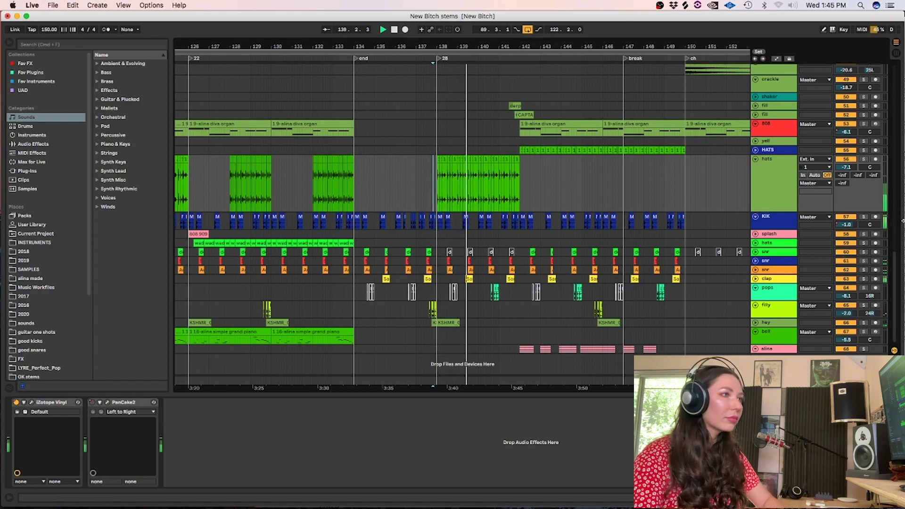
{"action": "scroll", "coordinate": [895, 301], "scroll_direction": "up", "scroll_amount": 1}
{"action": "scroll", "coordinate": [894, 300], "scroll_direction": "up", "scroll_amount": 10}
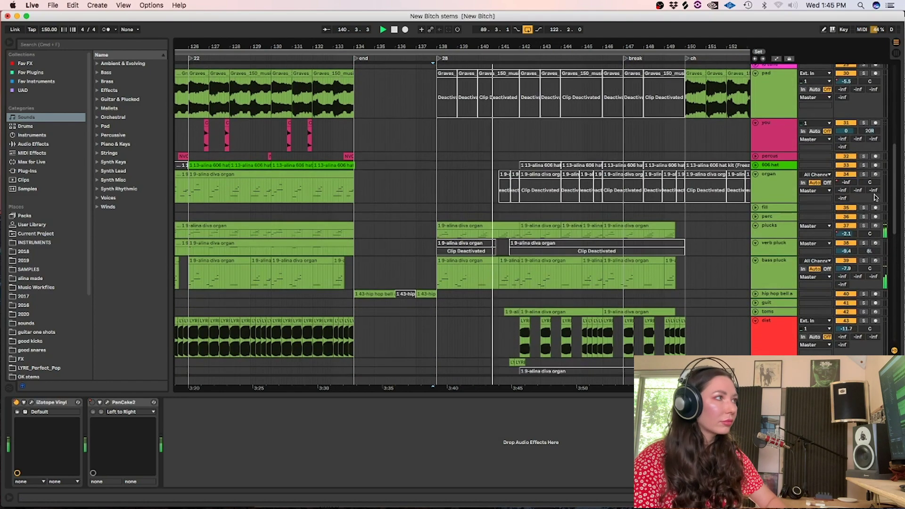
{"action": "scroll", "coordinate": [874, 200], "scroll_direction": "down", "scroll_amount": 6}
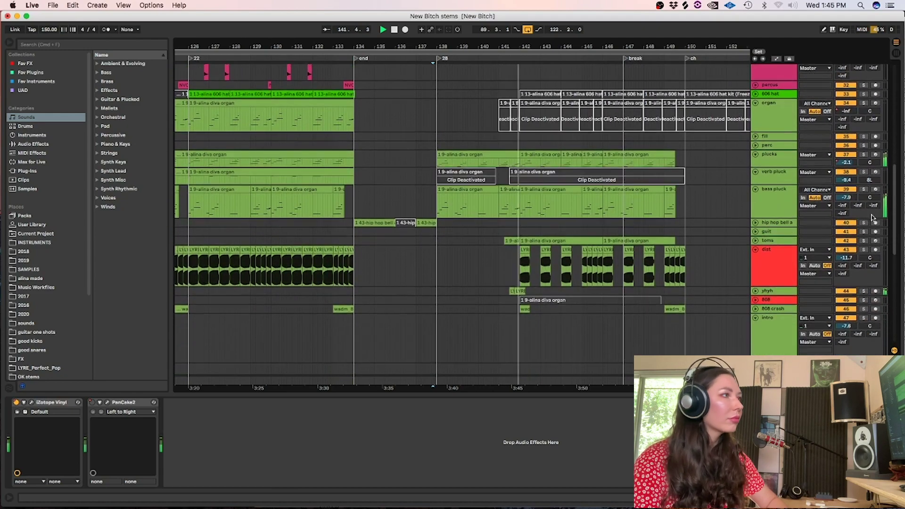
{"action": "scroll", "coordinate": [873, 219], "scroll_direction": "down", "scroll_amount": 5}
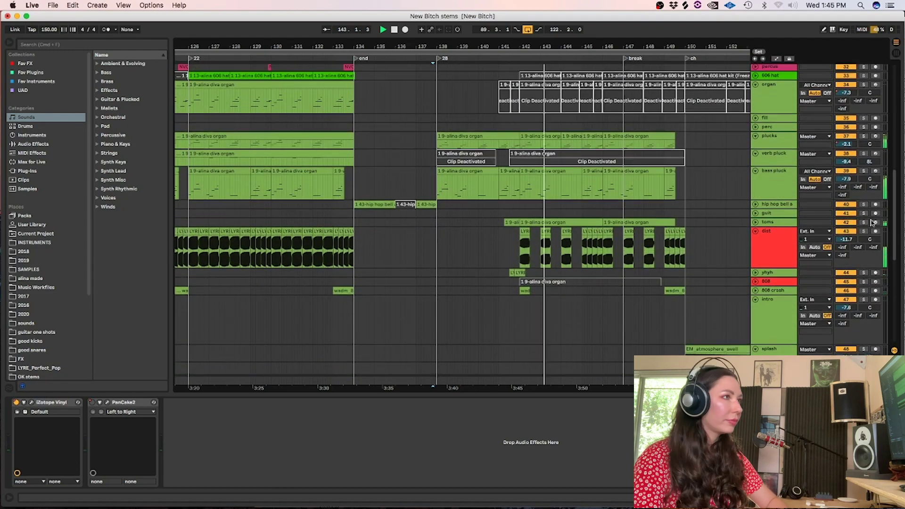
{"action": "scroll", "coordinate": [868, 220], "scroll_direction": "up", "scroll_amount": 6}
Unfold the toms track, solo it during playback of the 28 section, and unsolo it
{"action": "left_click", "coordinate": [756, 254]}
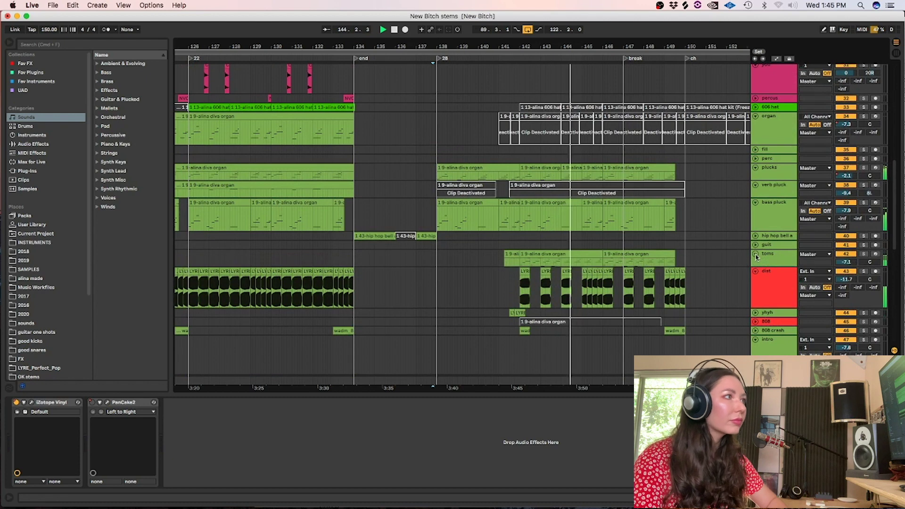
{"action": "left_click", "coordinate": [864, 254]}
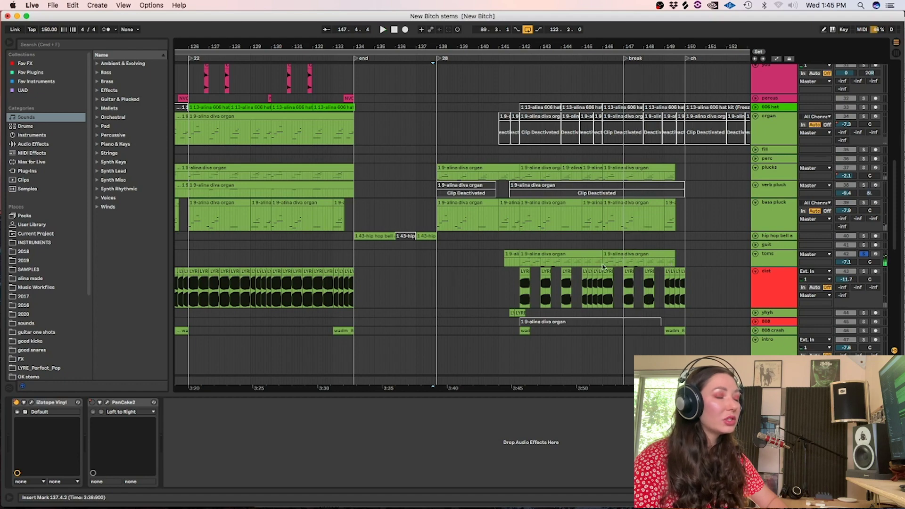
{"action": "left_click", "coordinate": [865, 254]}
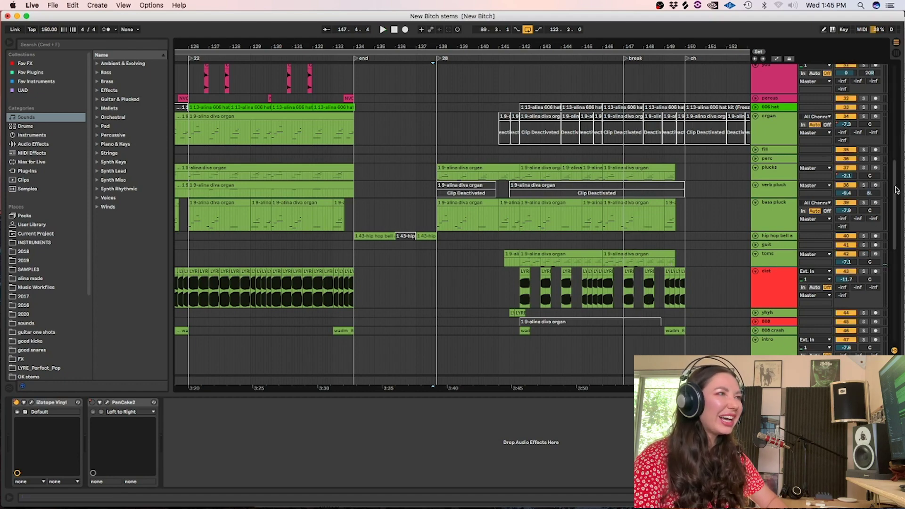
Place the insert marker on the splash track just before the atmosphere swell after the break and show the wider timeline
{"action": "scroll", "coordinate": [869, 258], "scroll_direction": "down", "scroll_amount": 10}
{"action": "scroll", "coordinate": [899, 237], "scroll_direction": "up", "scroll_amount": 5}
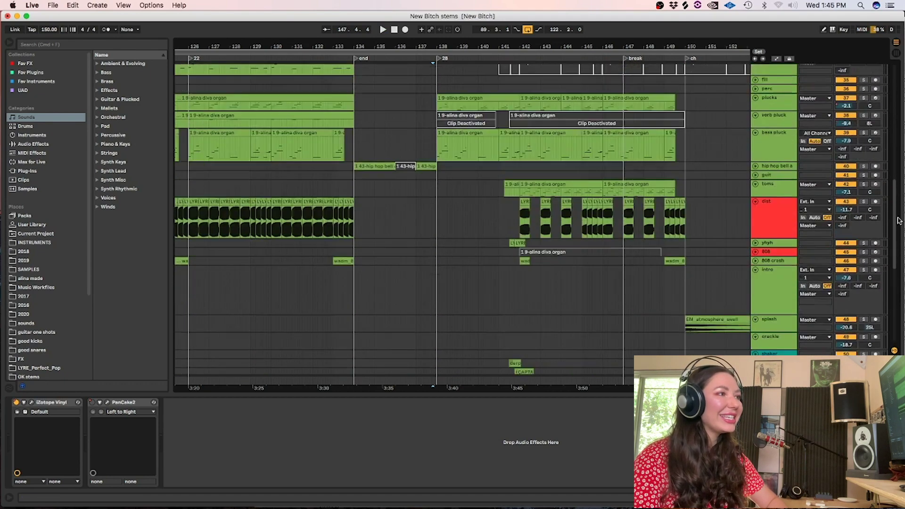
{"action": "left_click_drag", "start_coordinate": [899, 237], "coordinate": [898, 224]}
{"action": "left_click", "coordinate": [677, 272]}
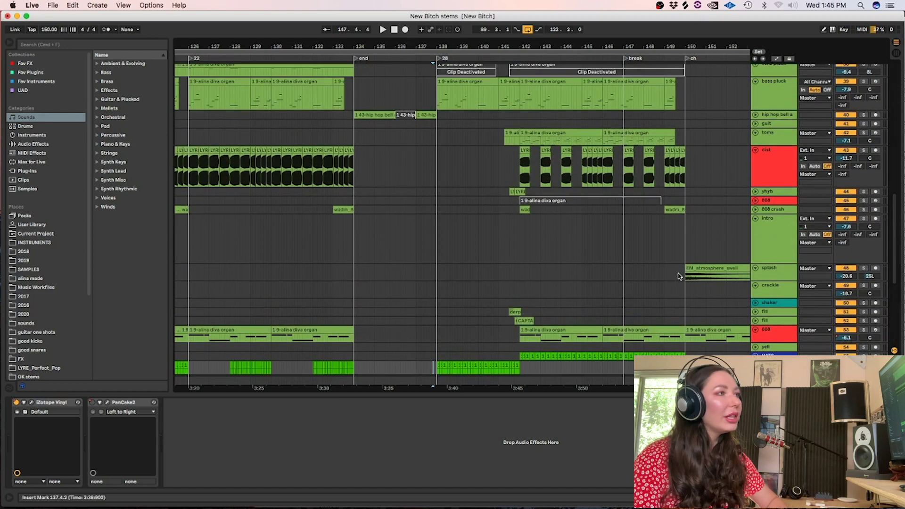
{"action": "key", "text": "minus"}
{"action": "key", "text": "minus"}
{"action": "scroll", "coordinate": [898, 224], "scroll_direction": "right", "scroll_amount": 10}
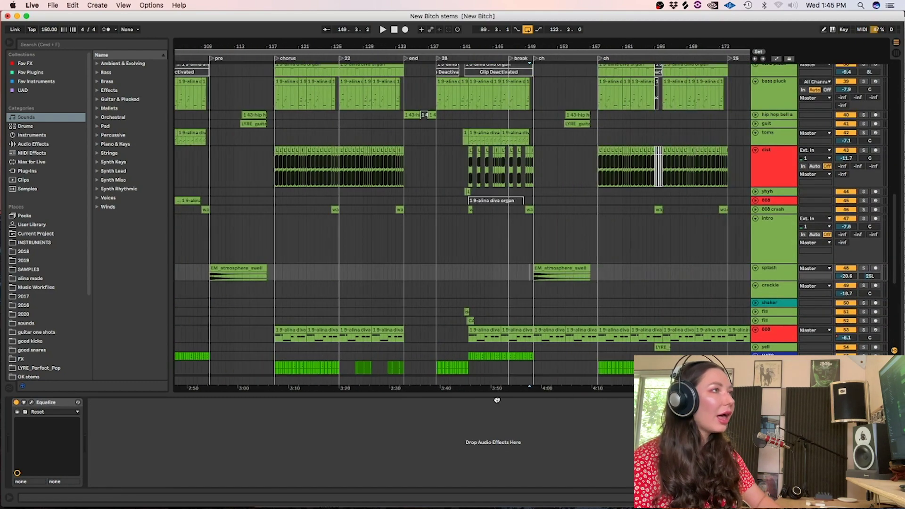
Set the insert marker on the you track just before the second ch section and play the full mix
{"action": "left_click_drag", "start_coordinate": [896, 204], "coordinate": [901, 144]}
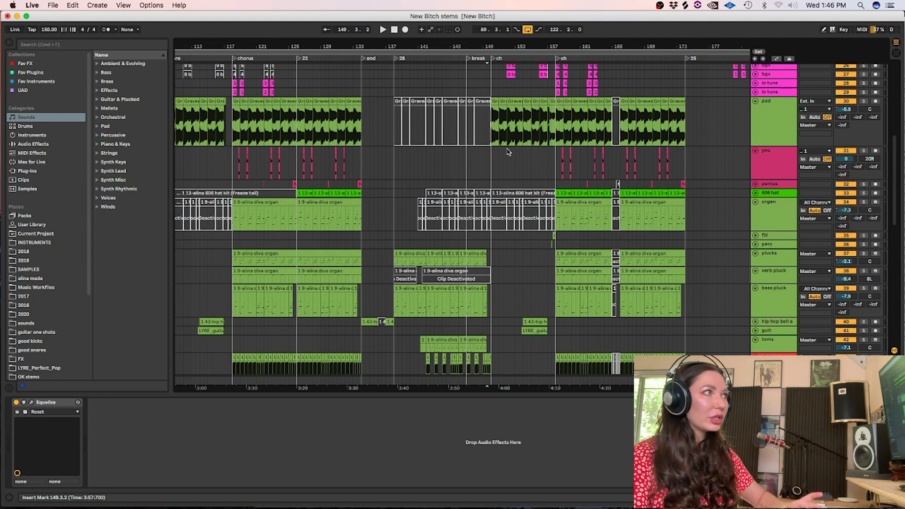
{"action": "left_click", "coordinate": [548, 166]}
{"action": "key", "text": "space"}
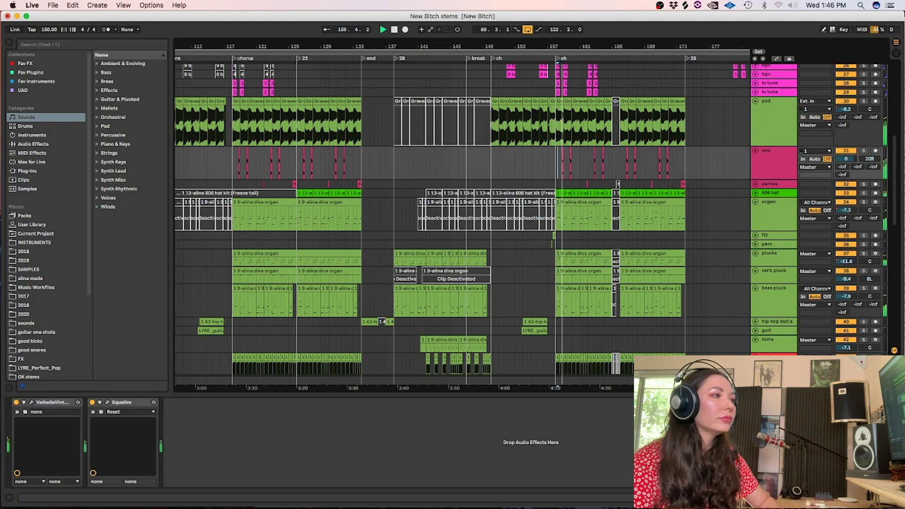
Play the full mix from the end of the second ch section into the 25 section, and look over the 808, hats, kick and snare tracks
{"action": "left_click", "coordinate": [386, 161]}
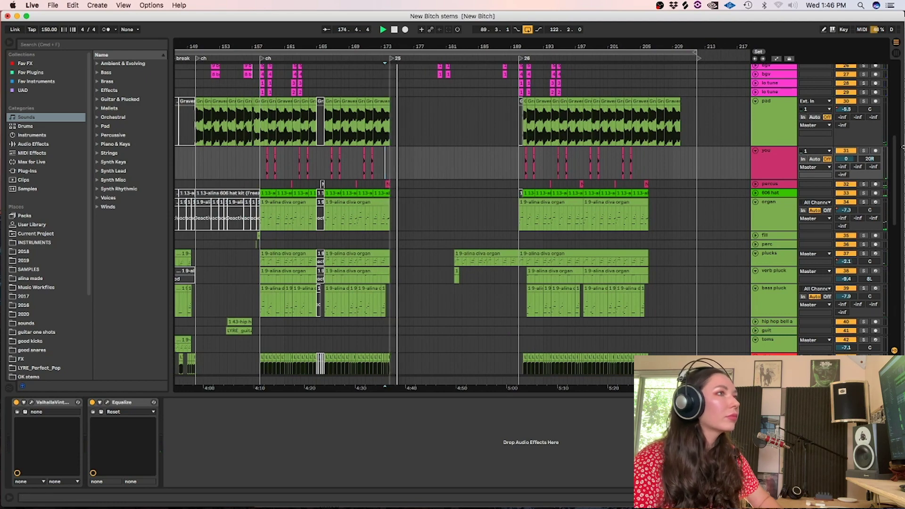
{"action": "left_click_drag", "start_coordinate": [895, 147], "coordinate": [886, 246]}
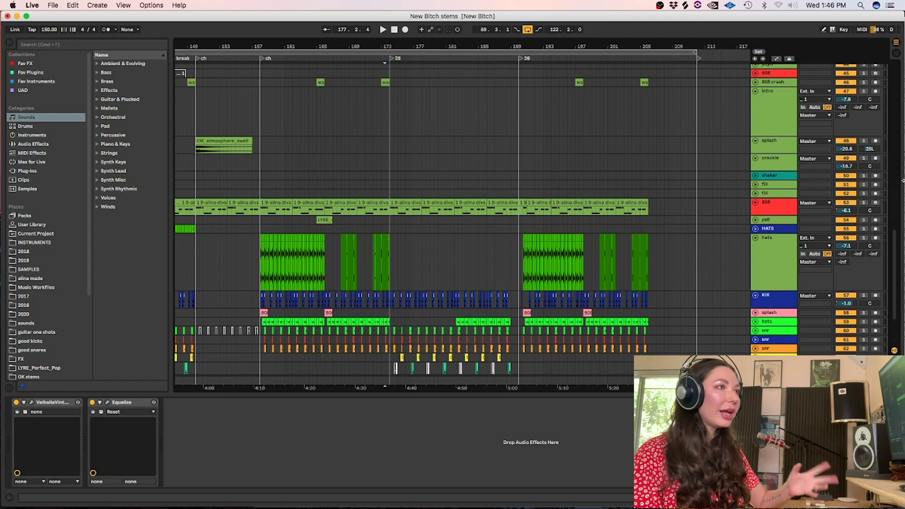
{"action": "left_click_drag", "start_coordinate": [900, 239], "coordinate": [897, 282]}
{"action": "scroll", "coordinate": [563, 111], "scroll_direction": "up", "scroll_amount": 15}
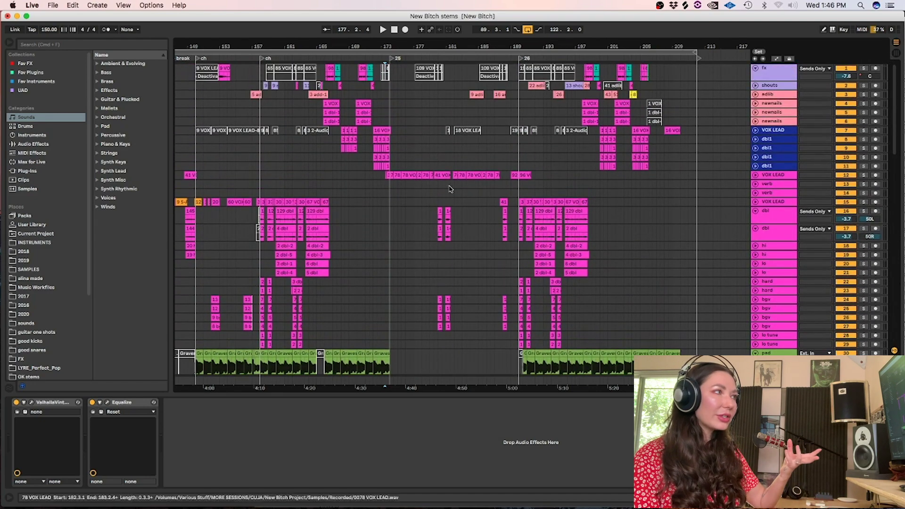
Set the insert marker on the shouts track early in the last section and solo the shouts and adlib tracks for playback
{"action": "left_click", "coordinate": [438, 200]}
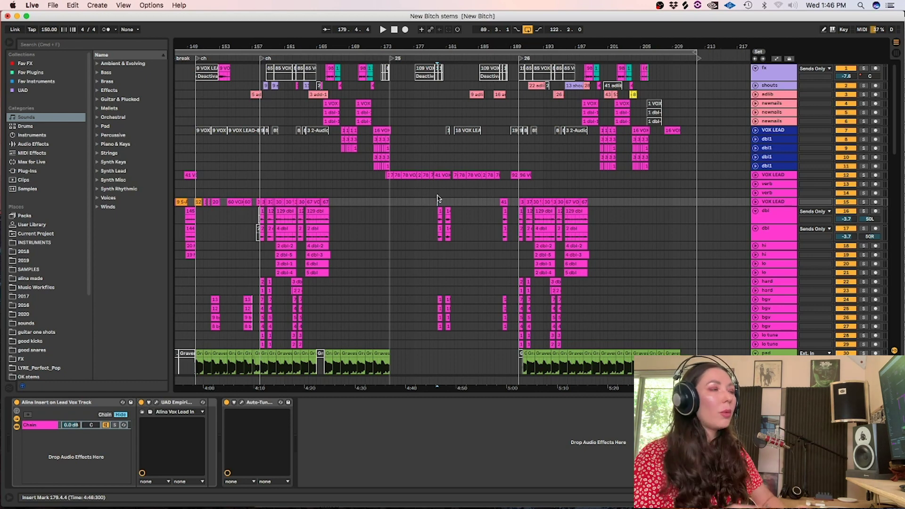
{"action": "left_click", "coordinate": [528, 86]}
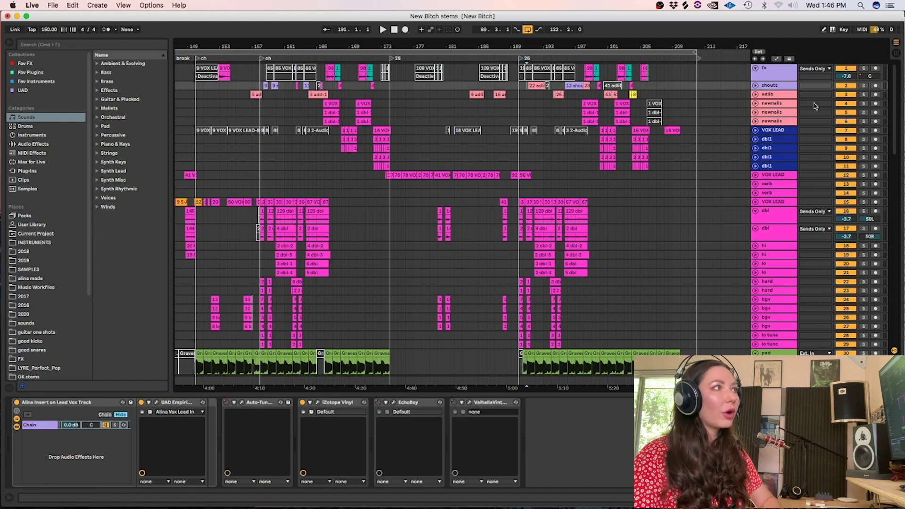
{"action": "key", "text": "space"}
{"action": "left_click", "coordinate": [863, 95]}
{"action": "left_click", "coordinate": [863, 86], "text": "super"}
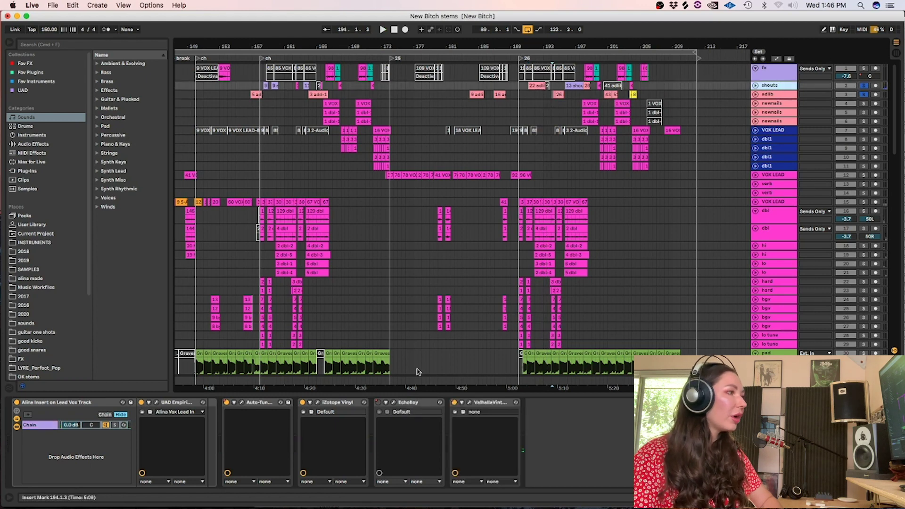
Show the shouts track's ValhallaVintageVerb settings, close the plugin window, and unsolo the shouts and adlib tracks
{"action": "left_click", "coordinate": [469, 404]}
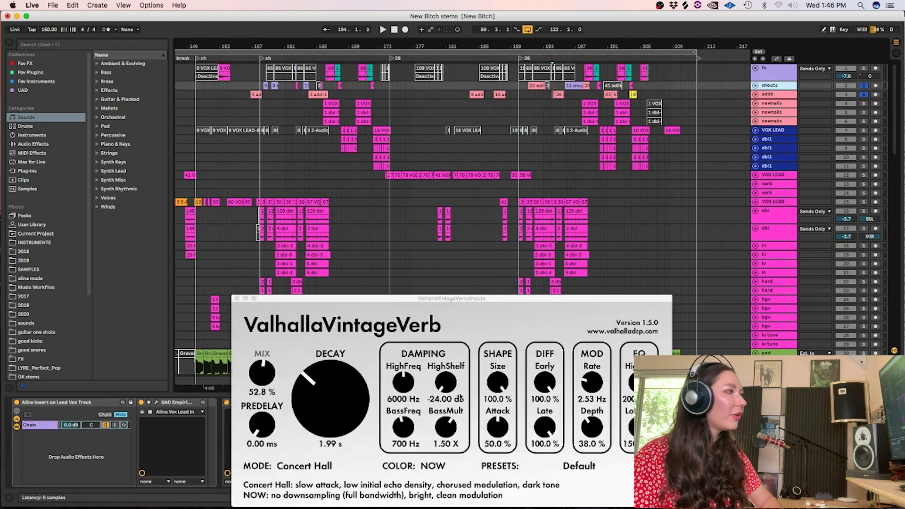
{"action": "left_click", "coordinate": [237, 299]}
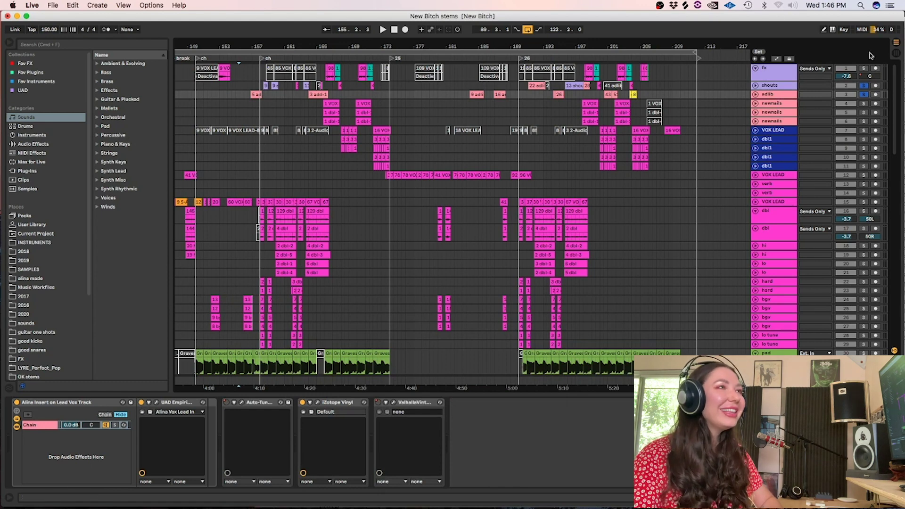
{"action": "left_click", "coordinate": [864, 94]}
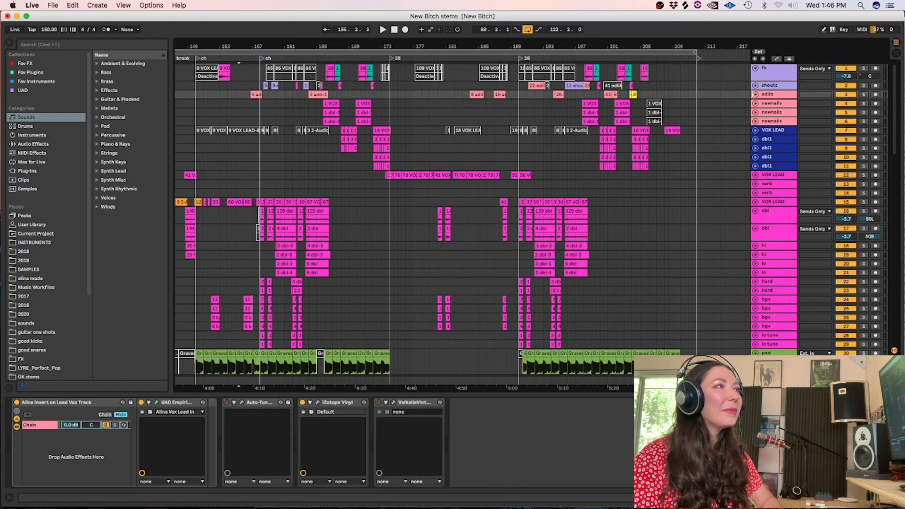
Unfold the adlib track, place the insert marker on it in the last section, and select the track
{"action": "left_click", "coordinate": [755, 94]}
{"action": "left_click", "coordinate": [554, 98]}
{"action": "left_click", "coordinate": [772, 97]}
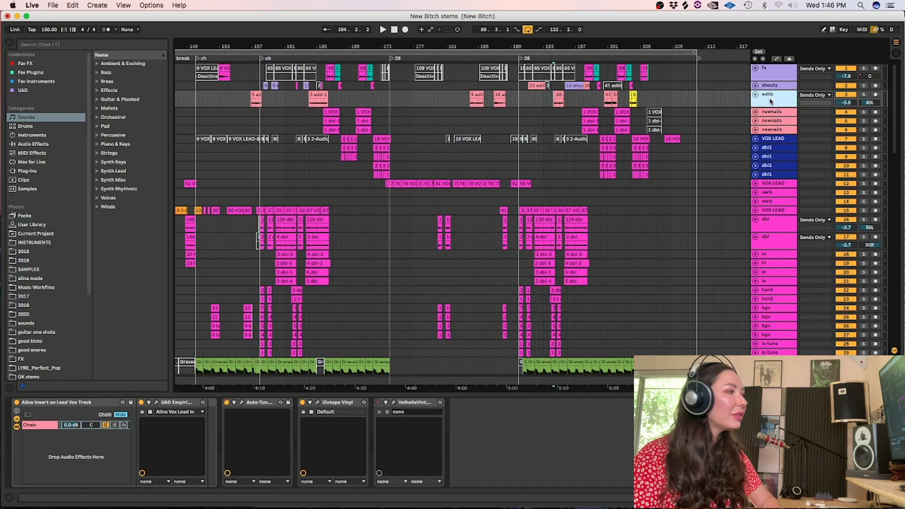
{"action": "left_click_drag", "start_coordinate": [895, 94], "coordinate": [888, 113]}
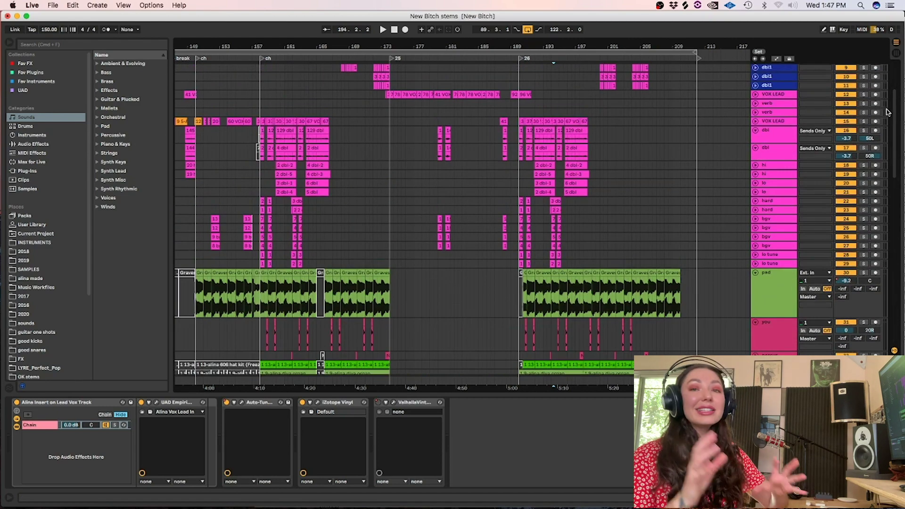